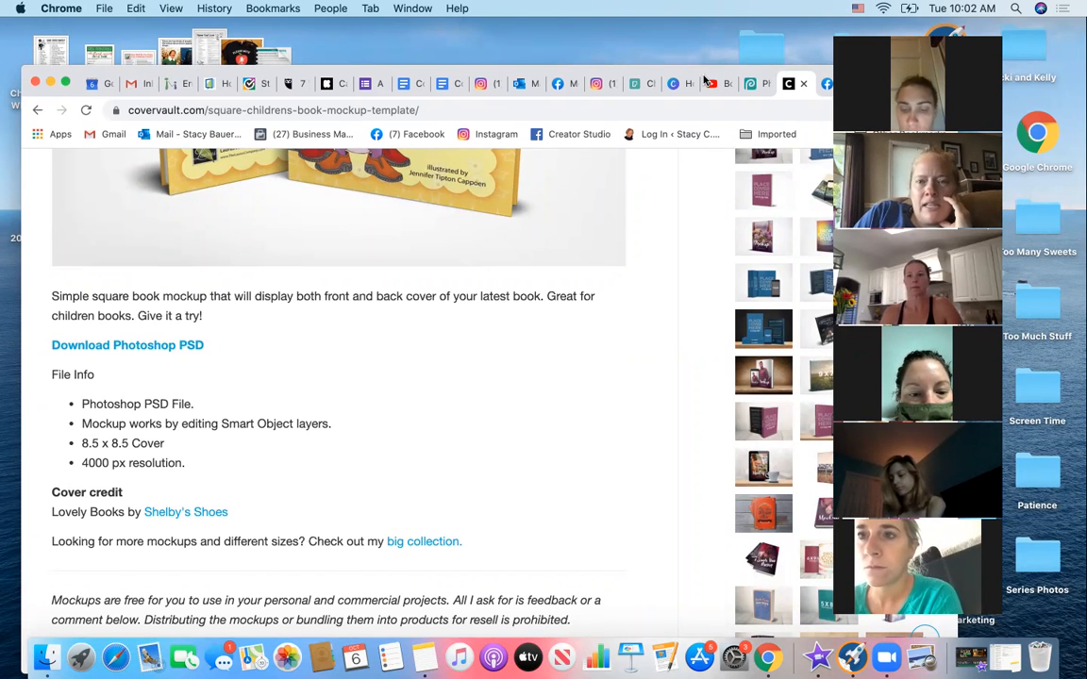
Show the YouTube book mockup tutorial made without Photoshop and the Photopea start page.
click(713, 76)
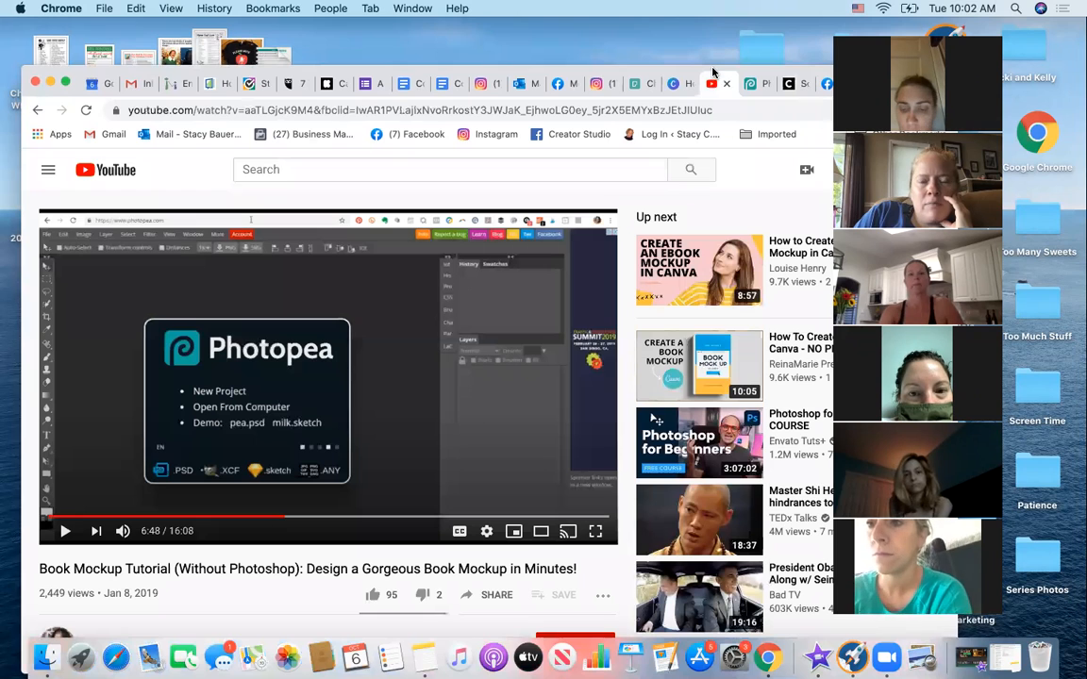
drag(713, 74, 708, 37)
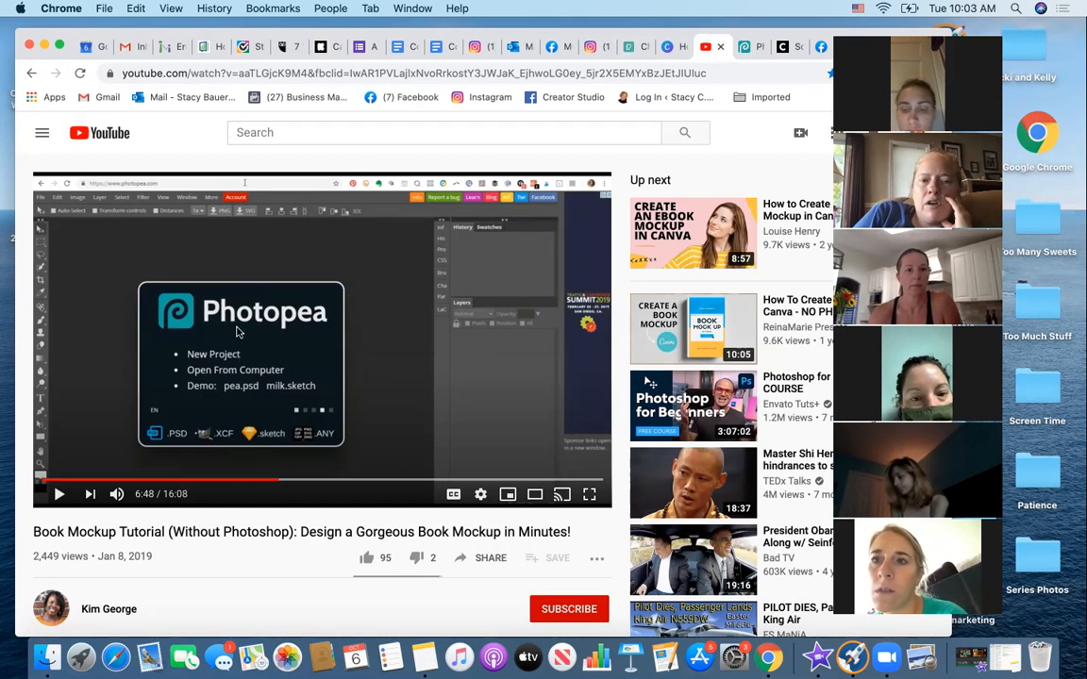
click(746, 47)
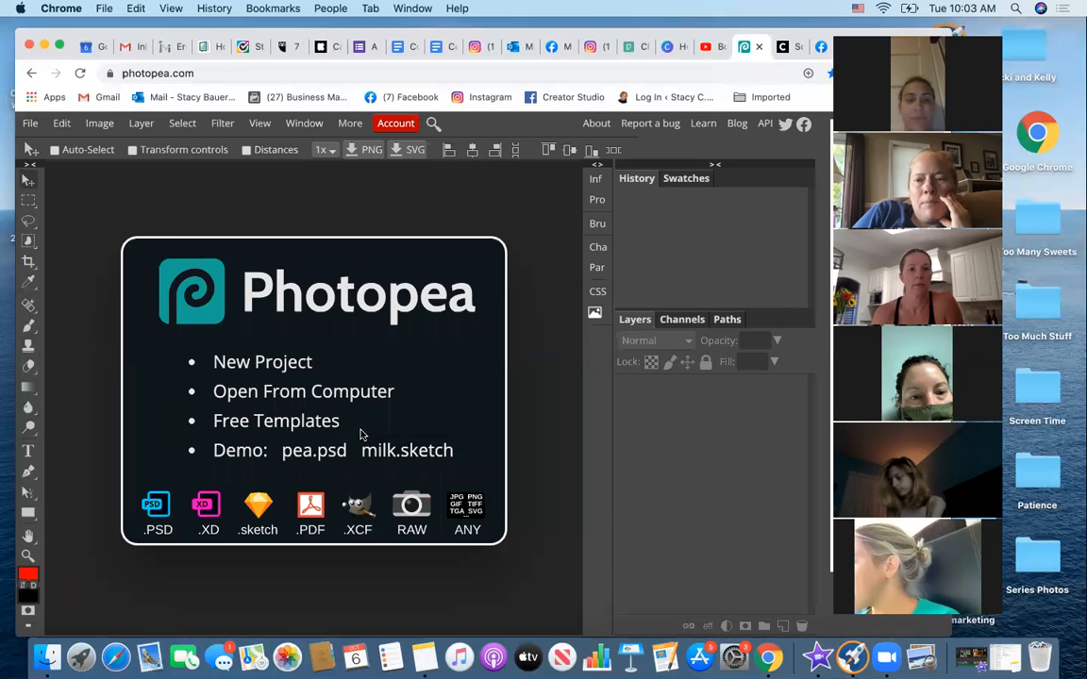
Switch to the CoverVault square children's book mockup page and examine its sample image and file details.
click(785, 54)
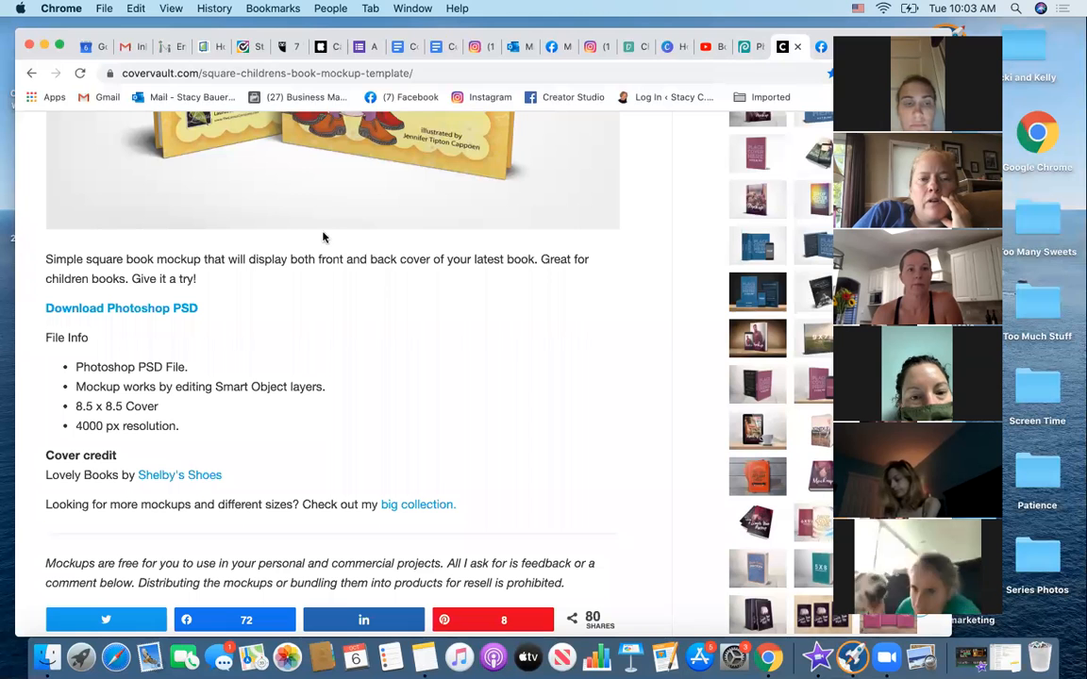
scroll(306, 370, up, 5)
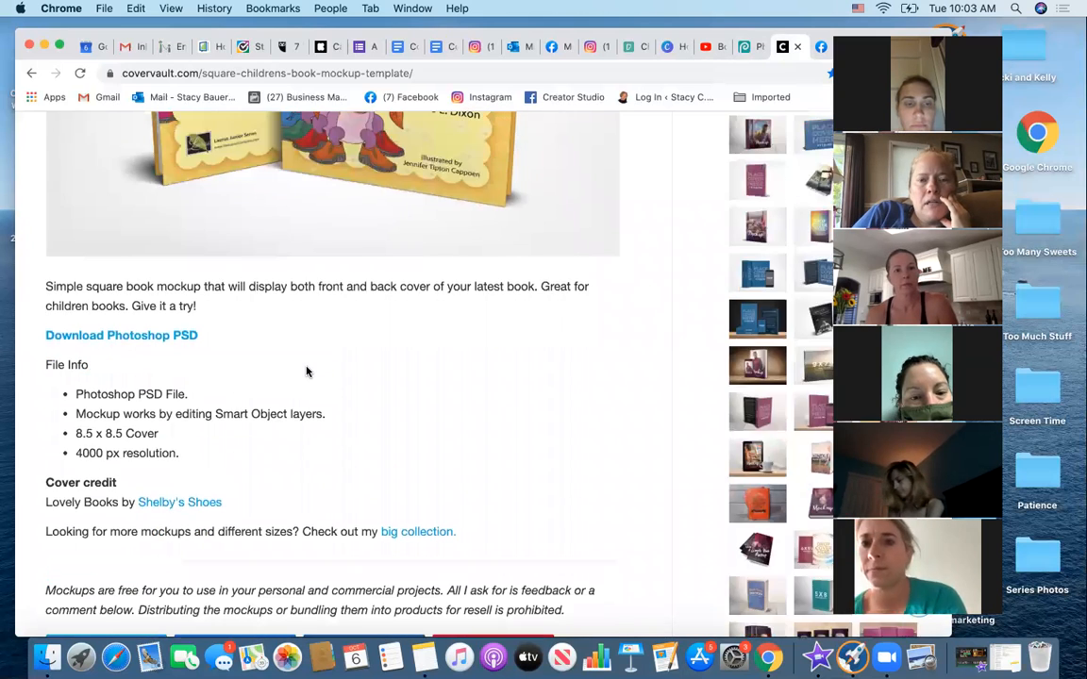
scroll(307, 371, up, 1)
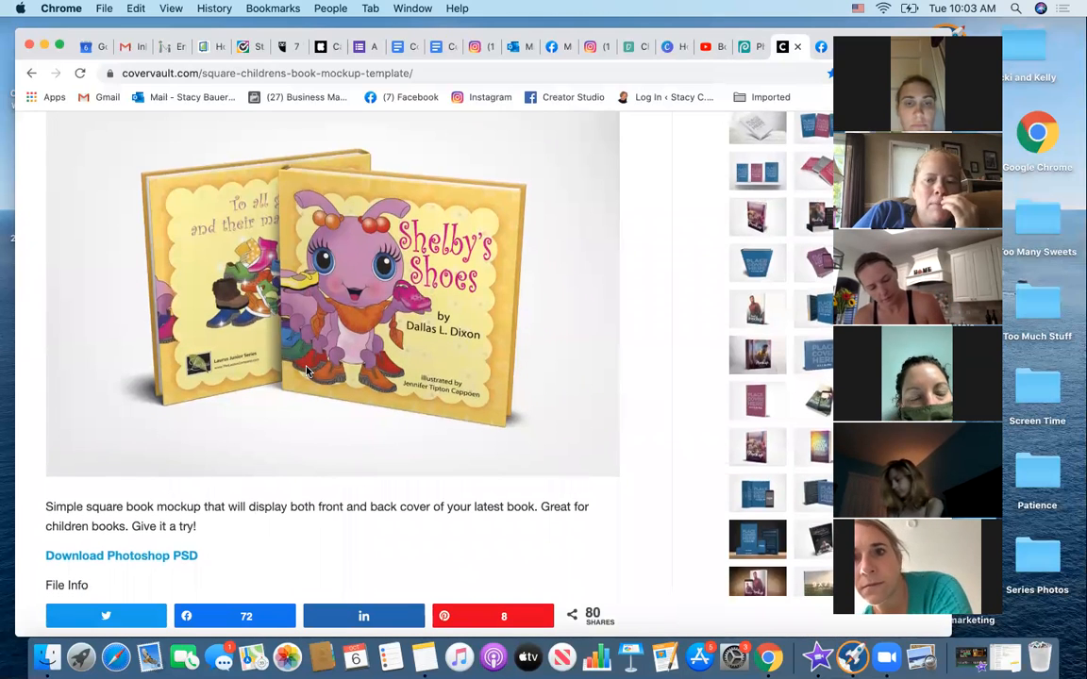
scroll(606, 452, down, 3)
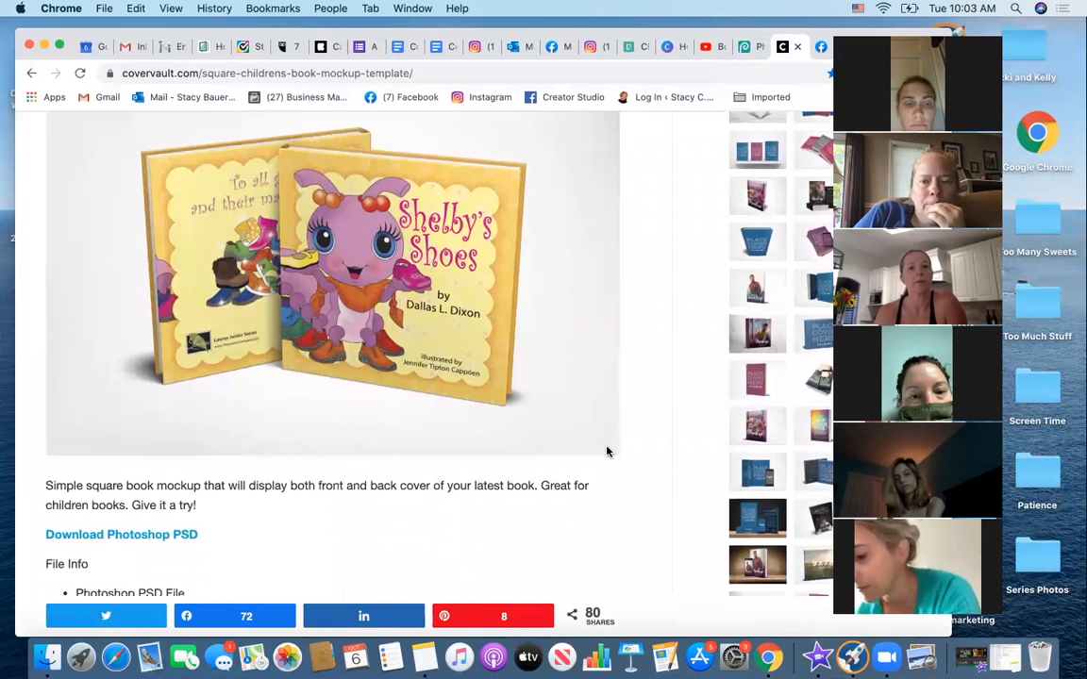
scroll(607, 449, up, 2)
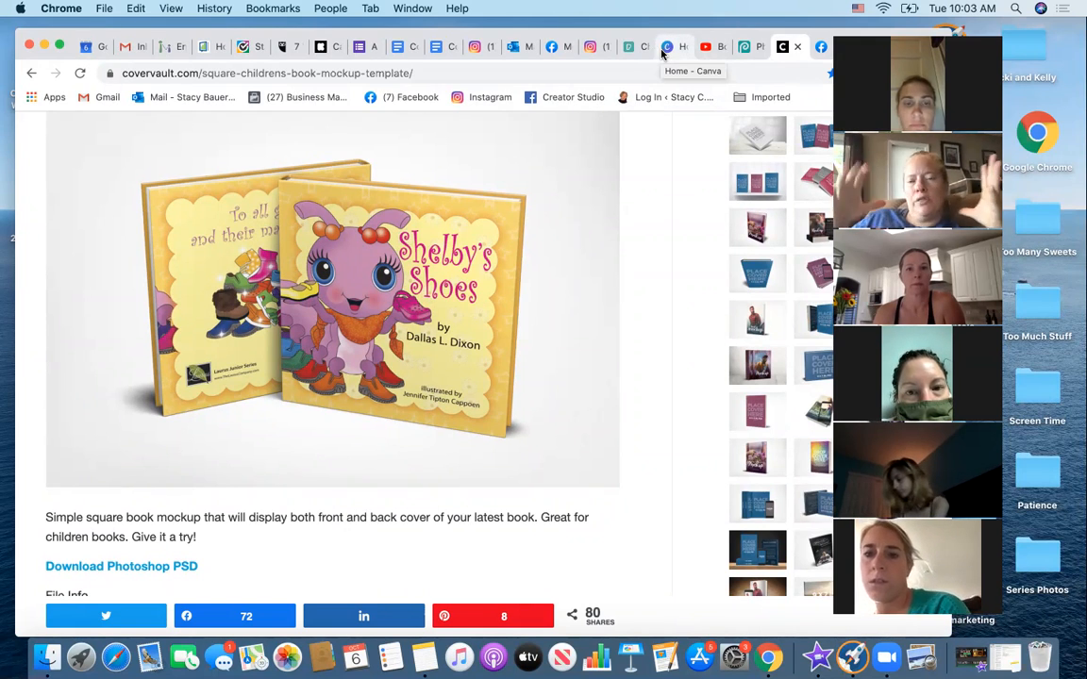
Switch to the Pexels Christmas search and look through the photos for suitable holiday backgrounds.
click(628, 47)
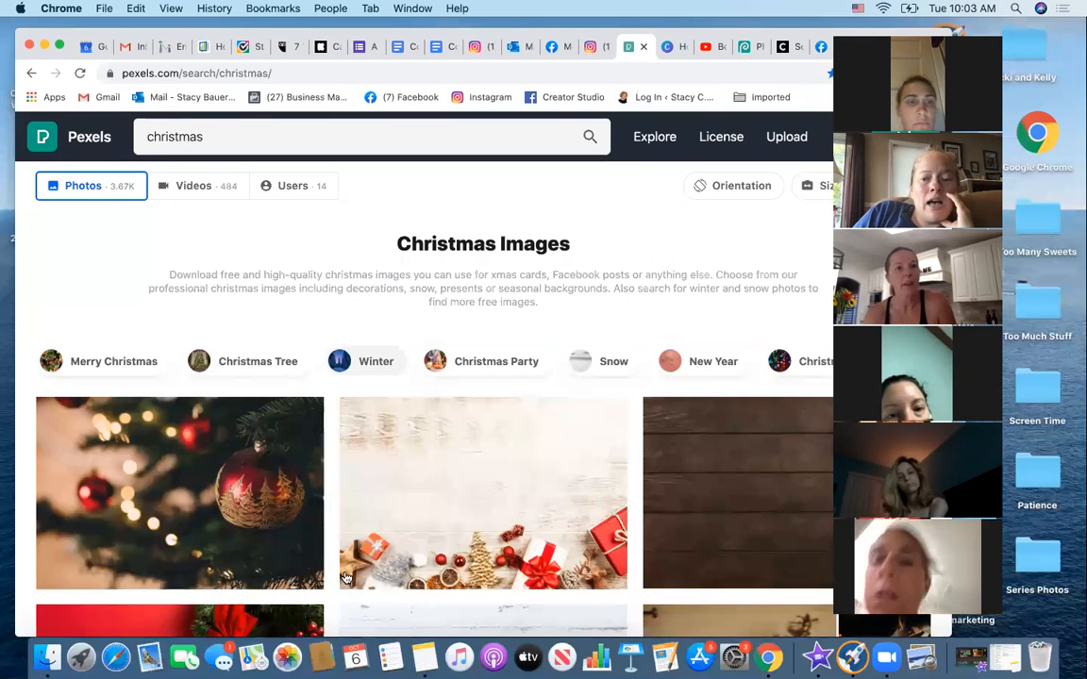
scroll(671, 424, down, 3)
scroll(671, 386, up, 2)
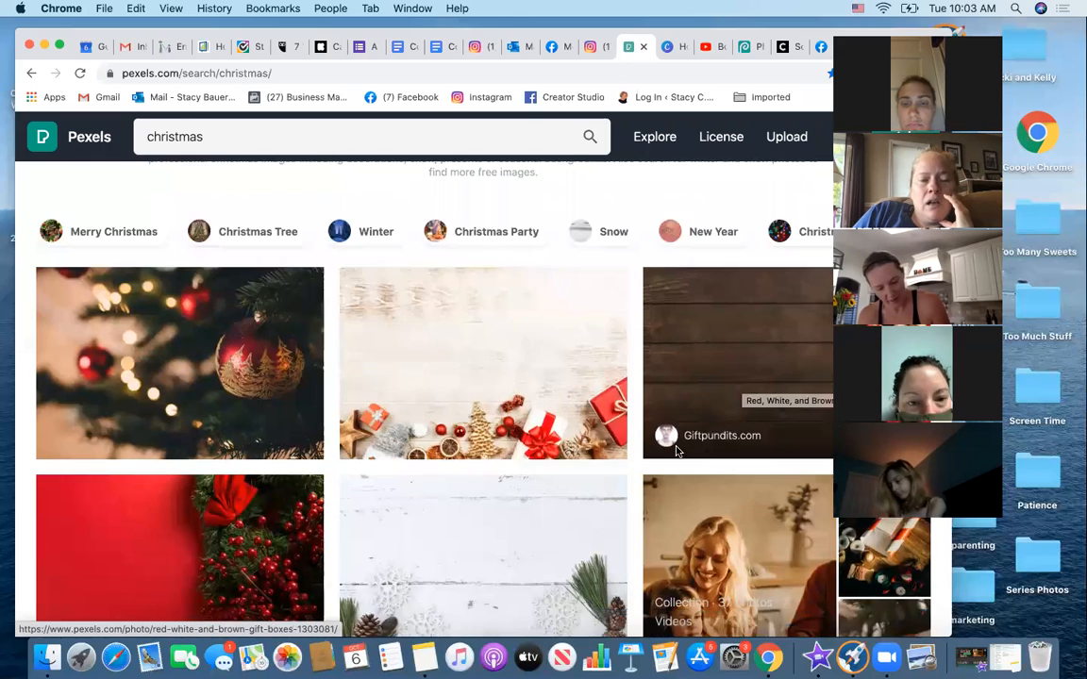
scroll(706, 394, down, 3)
scroll(676, 453, down, 10)
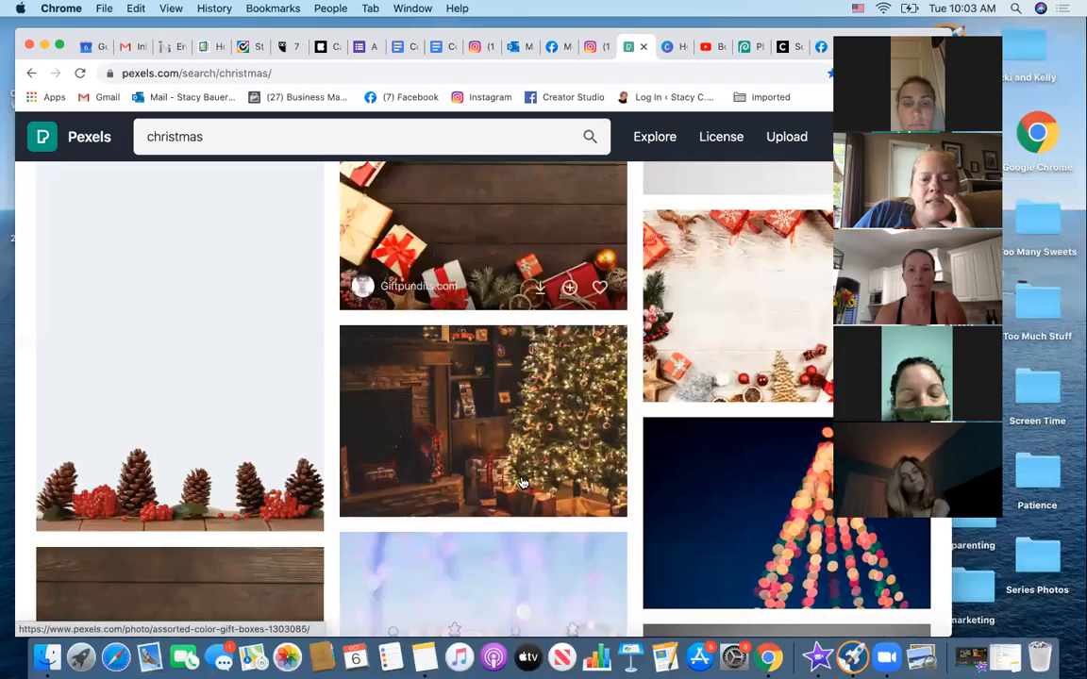
scroll(522, 483, down, 5)
scroll(458, 286, down, 4)
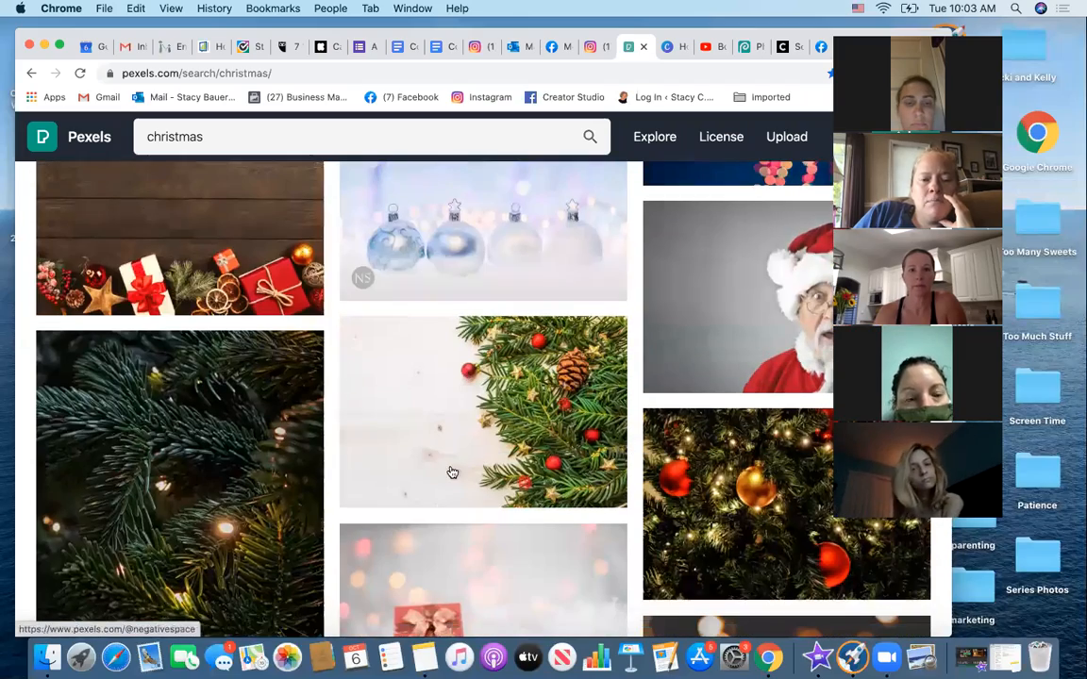
scroll(452, 472, down, 2)
scroll(452, 472, up, 20)
scroll(452, 472, up, 5)
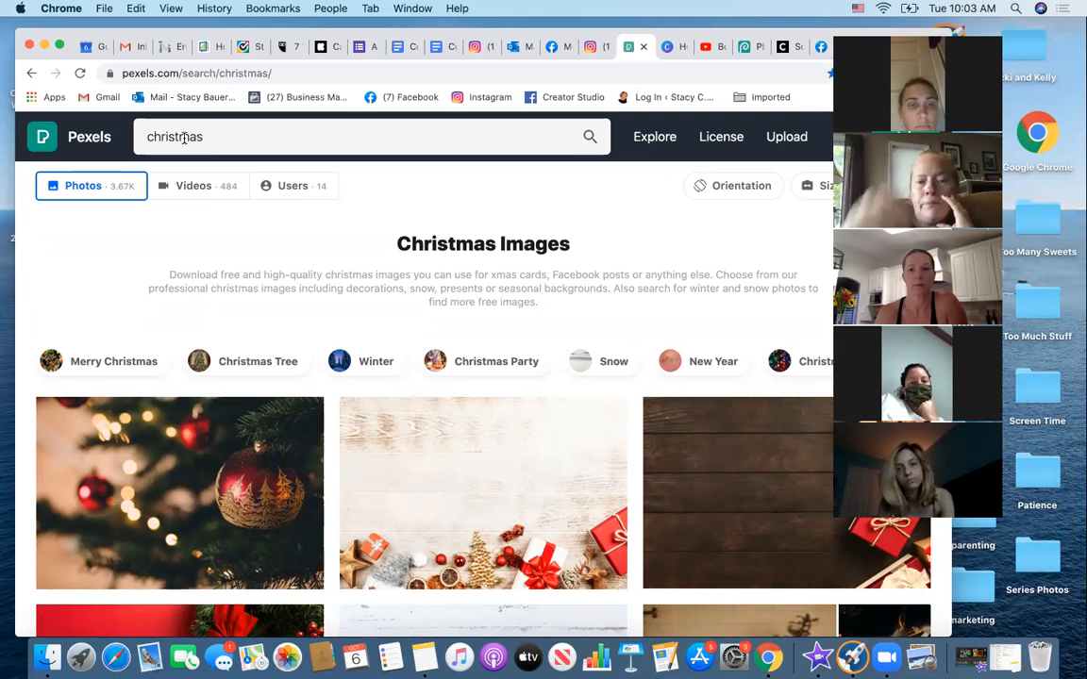
scroll(335, 387, down, 4)
scroll(341, 382, up, 2)
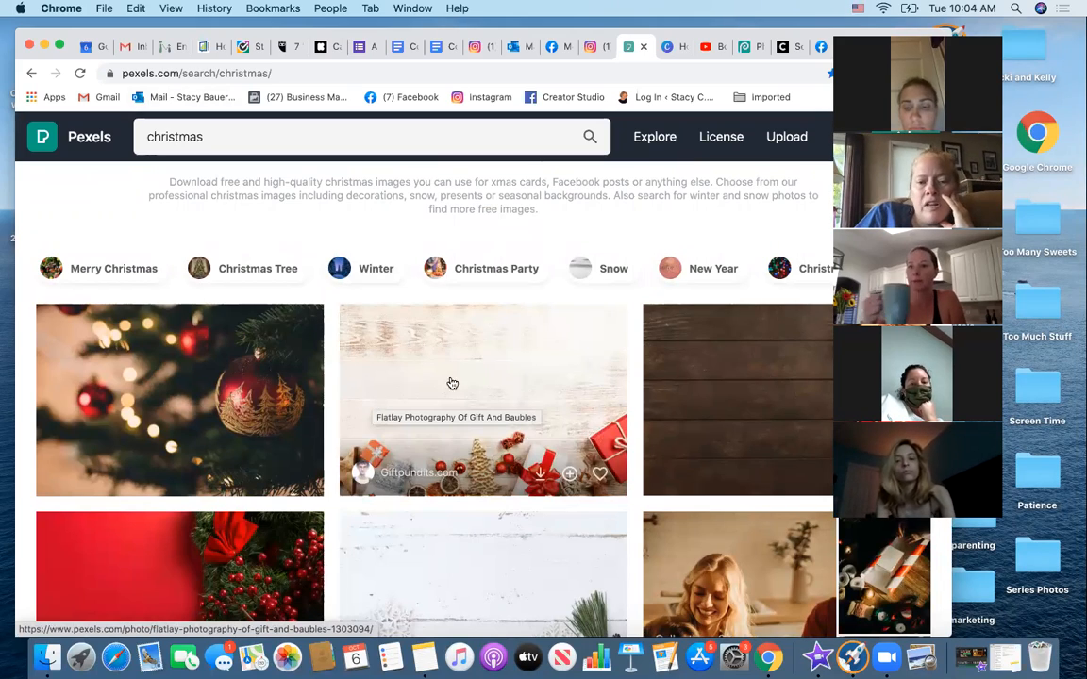
scroll(453, 387, down, 10)
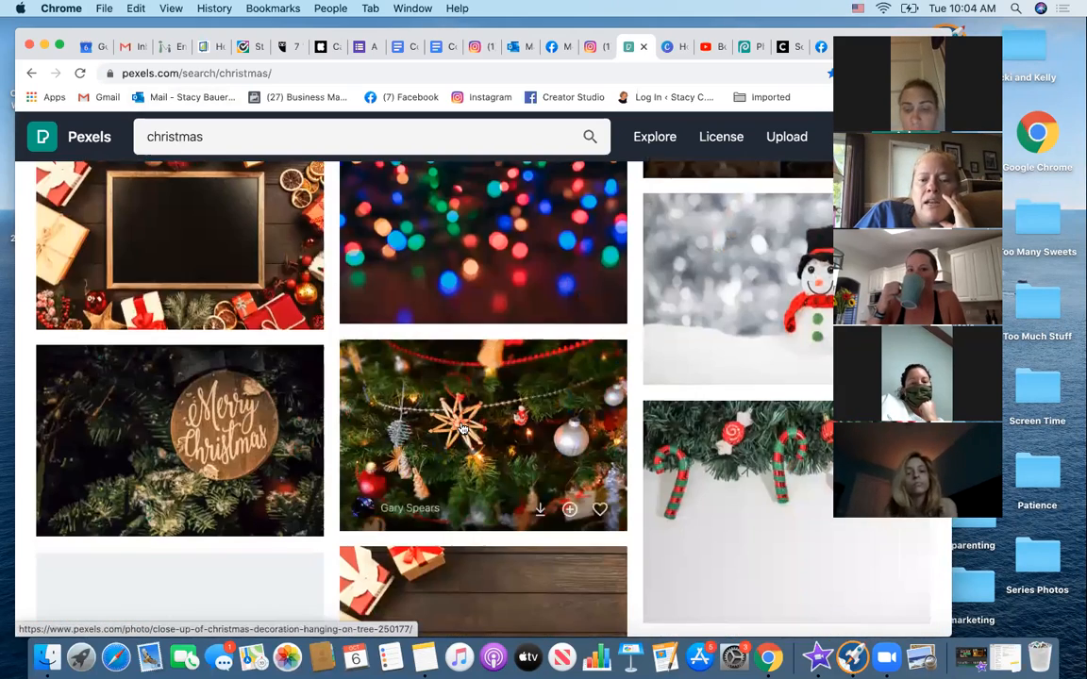
scroll(462, 429, down, 5)
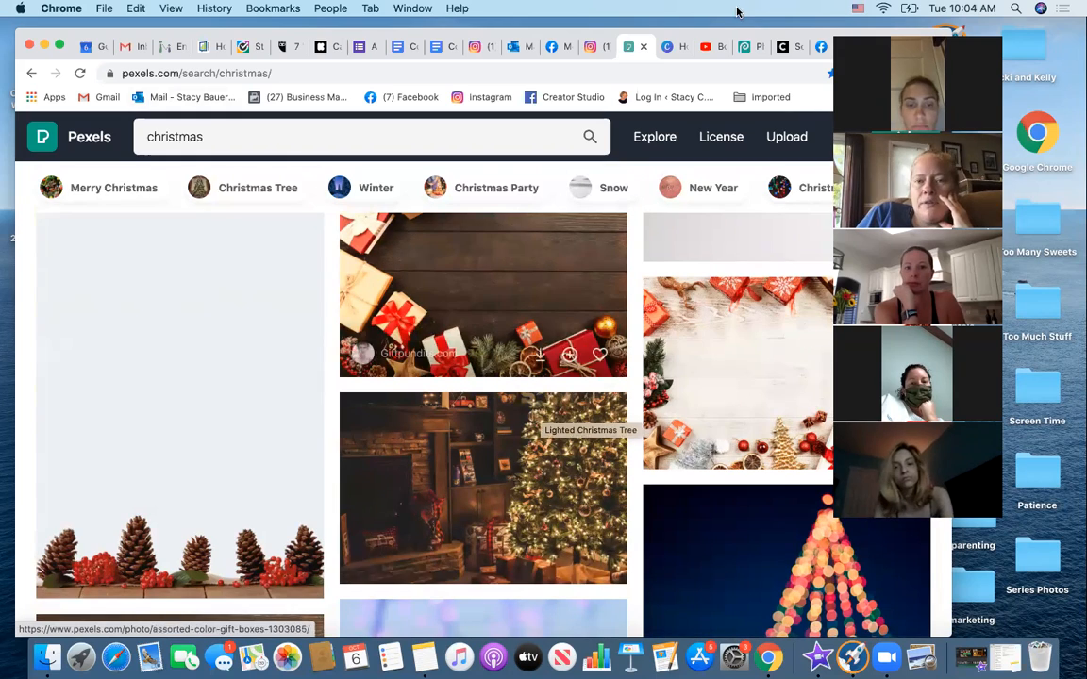
Return to the CoverVault square children's book mockup page and review the Shelby's Shoes sample image.
drag(741, 41, 736, 102)
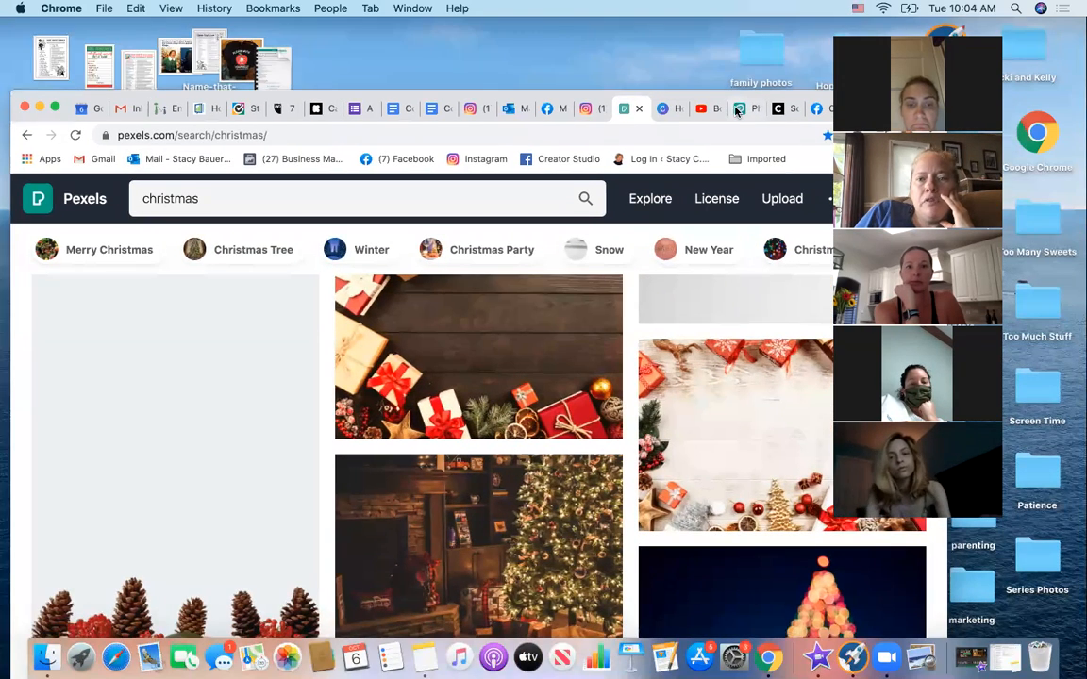
click(740, 105)
click(777, 110)
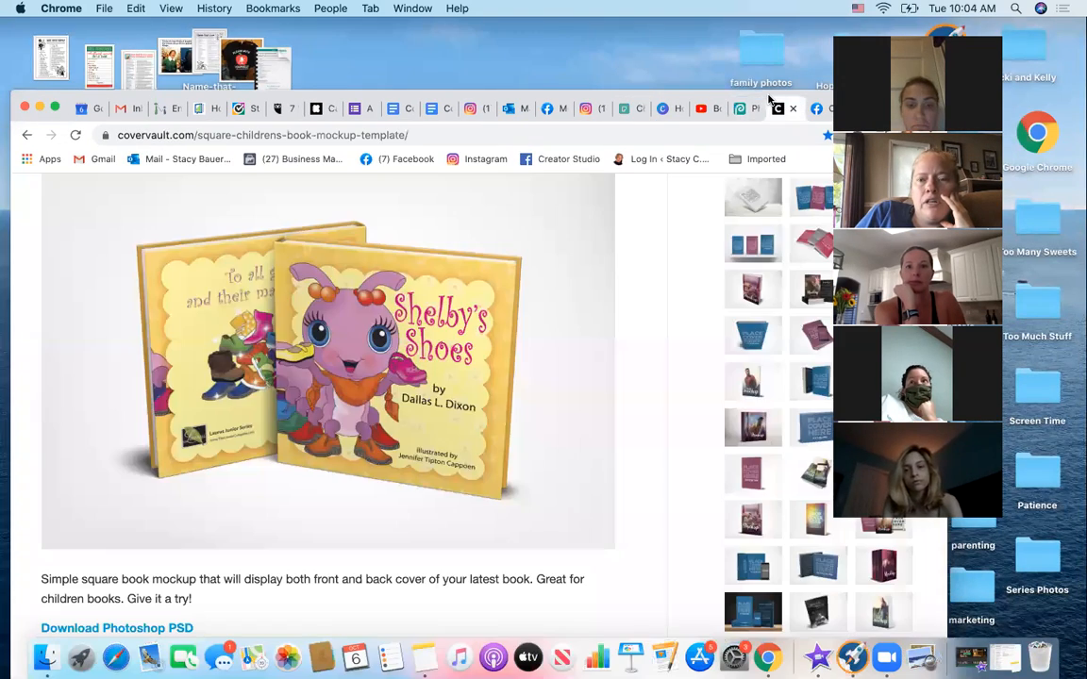
drag(768, 97, 784, 36)
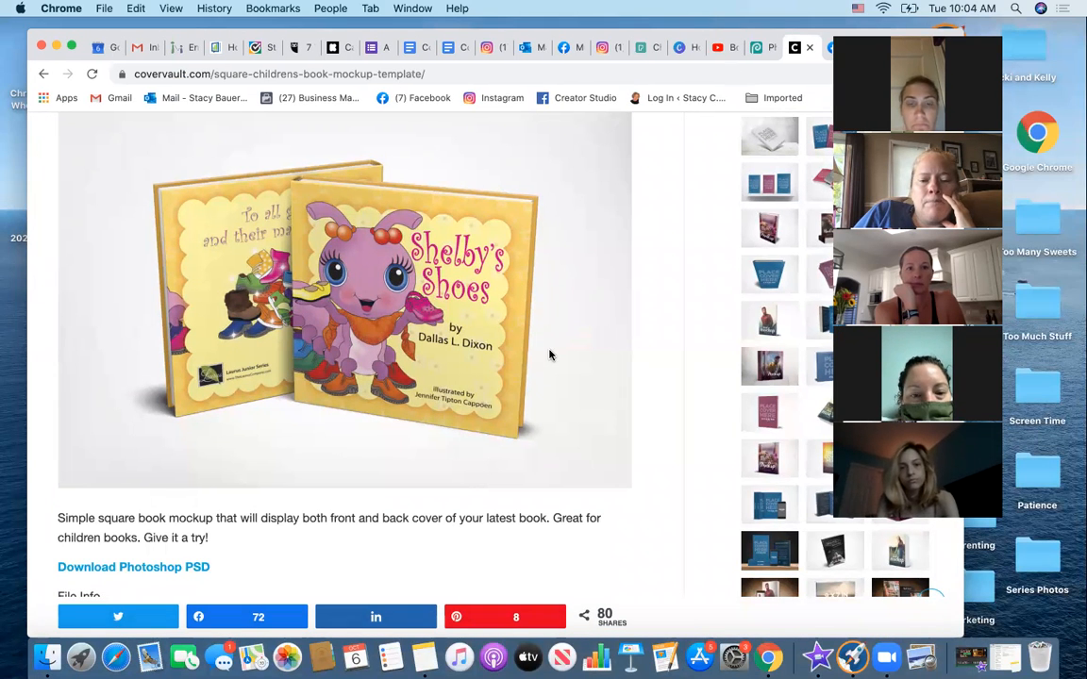
scroll(532, 418, down, 1)
scroll(531, 418, up, 1)
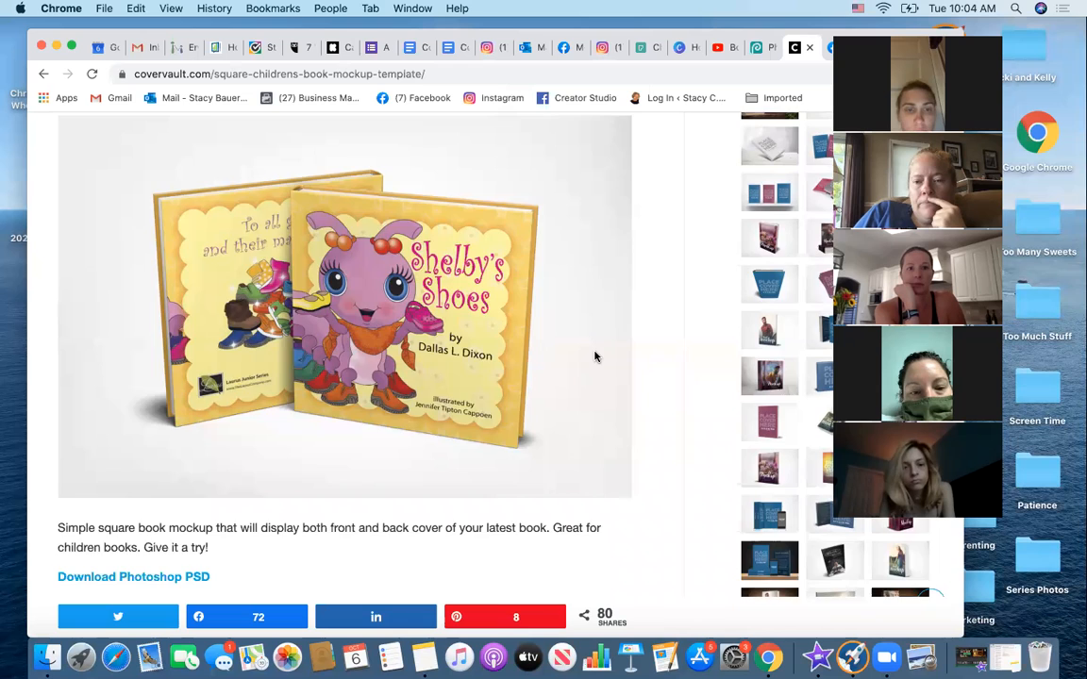
scroll(595, 357, up, 2)
scroll(594, 356, down, 2)
click(785, 489)
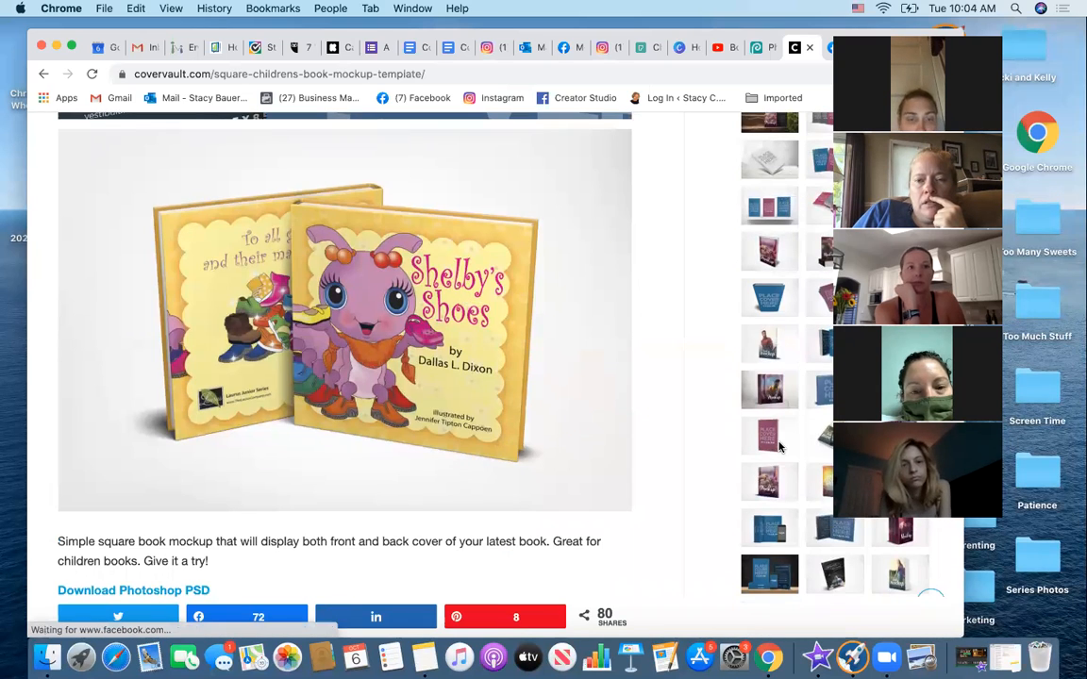
Filter the CoverVault mockups by the Square cover size.
scroll(715, 374, up, 3)
scroll(715, 375, up, 1)
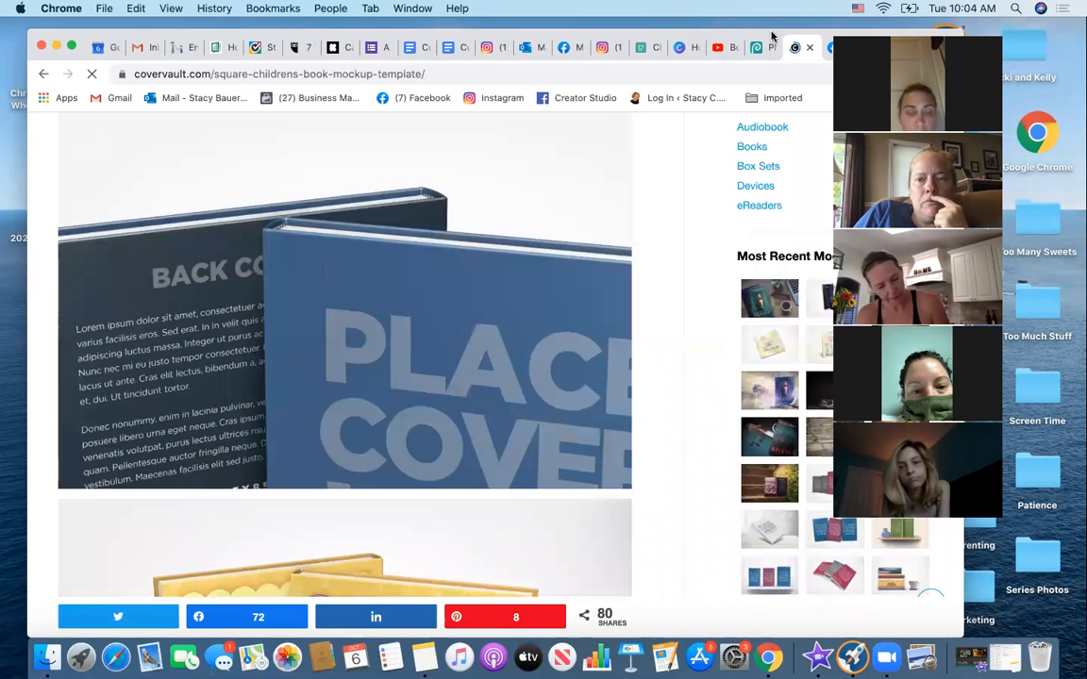
drag(677, 24, 665, 25)
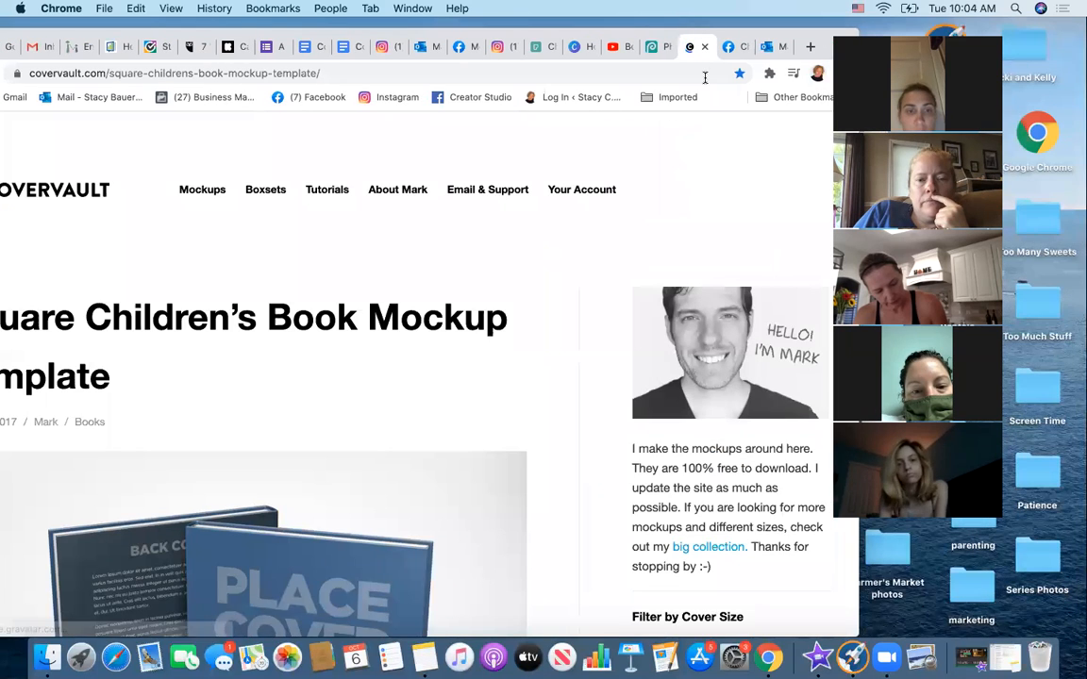
scroll(603, 331, down, 10)
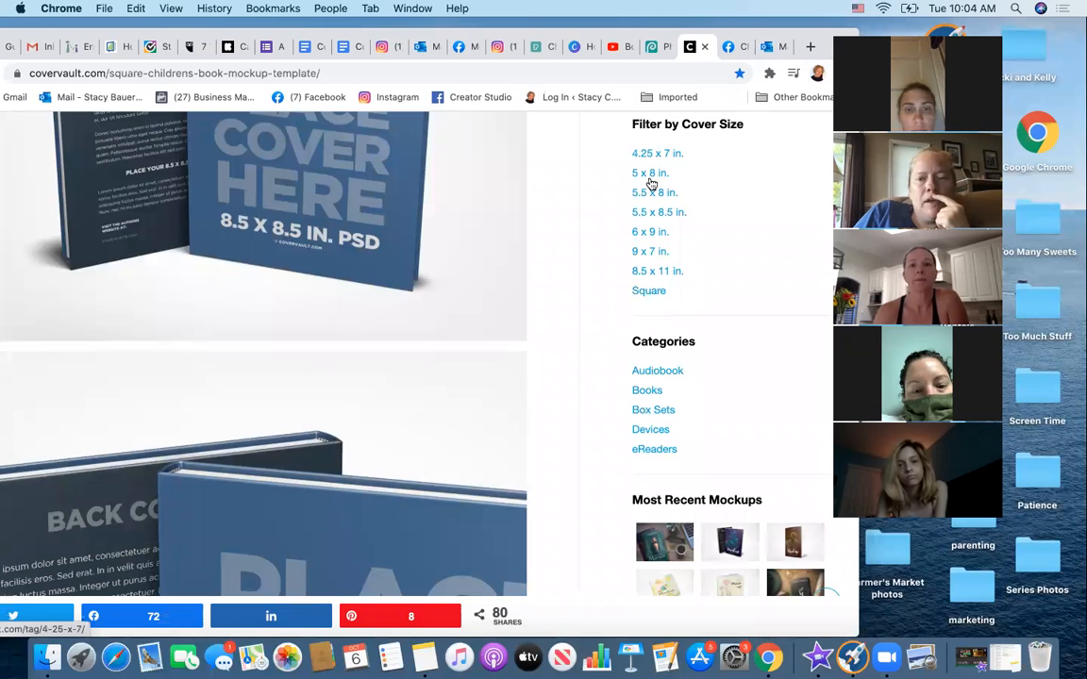
click(644, 292)
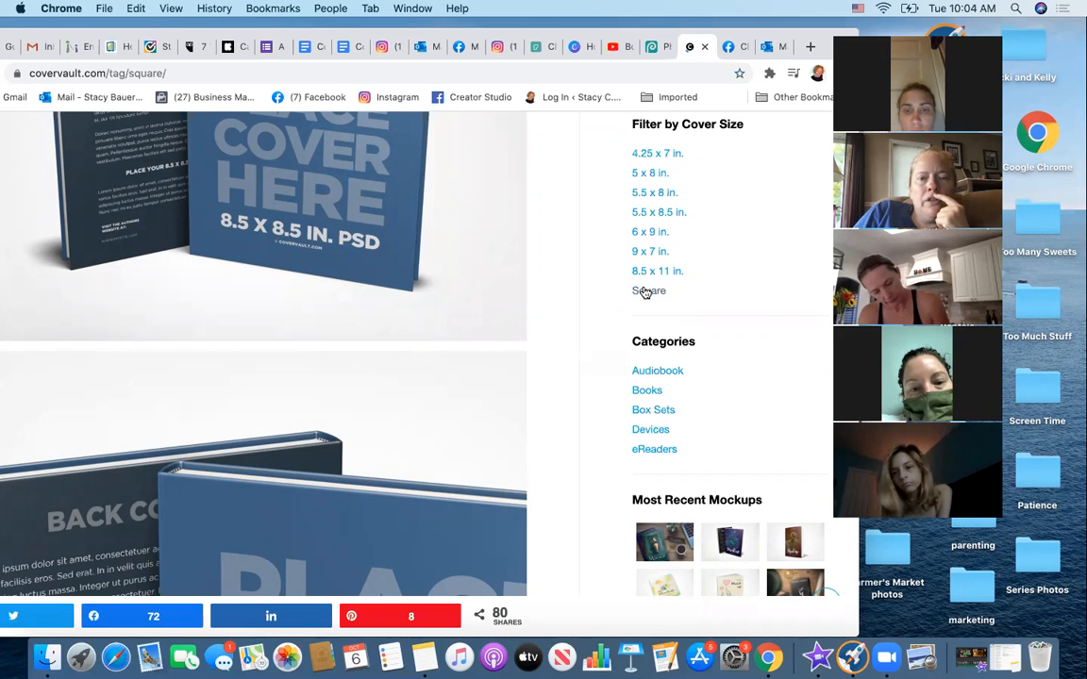
Browse the square mockups, examining the flat board book, standing board book and 8.5 x 8.5 in. hardcover templates.
scroll(507, 415, down, 5)
scroll(269, 288, up, 1)
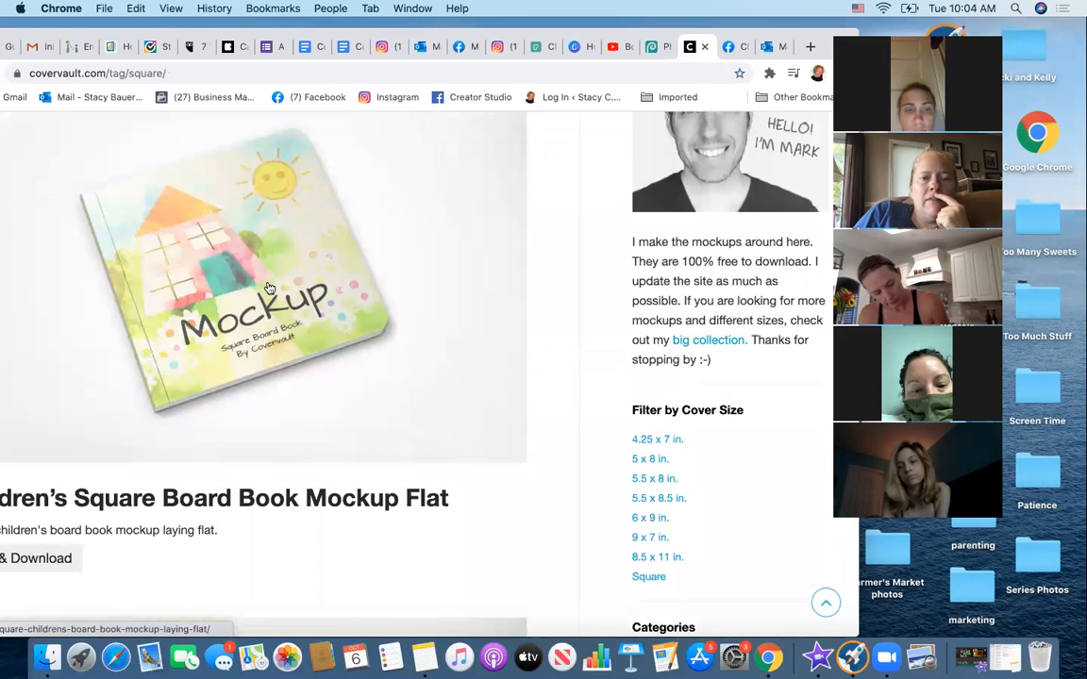
drag(382, 38, 508, 36)
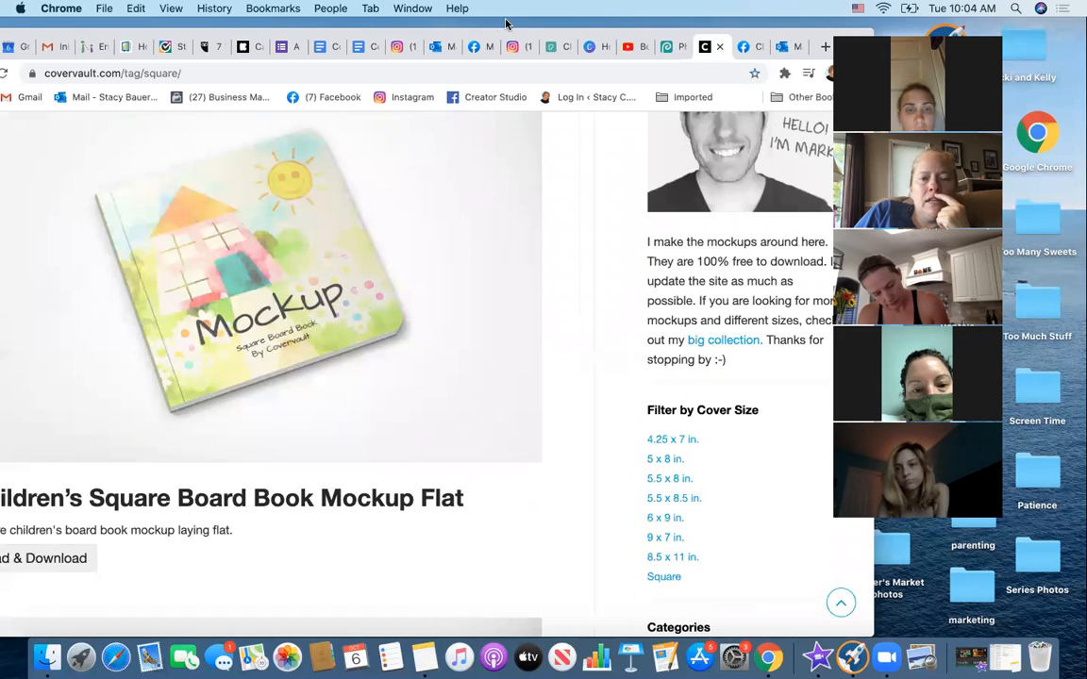
scroll(382, 329, down, 4)
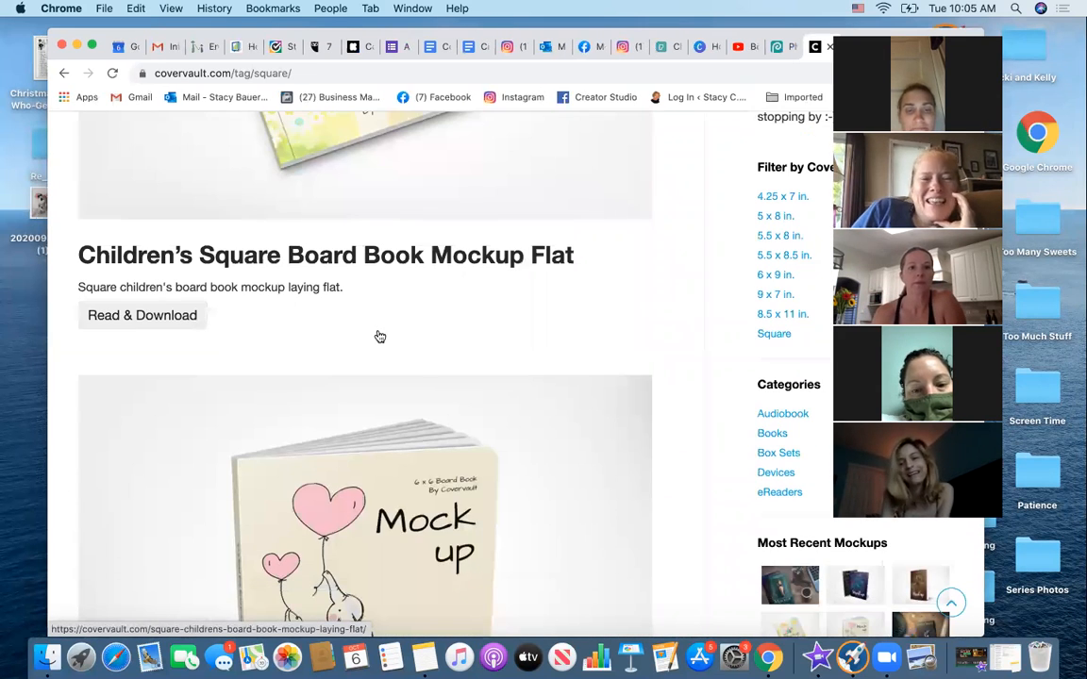
scroll(375, 325, down, 5)
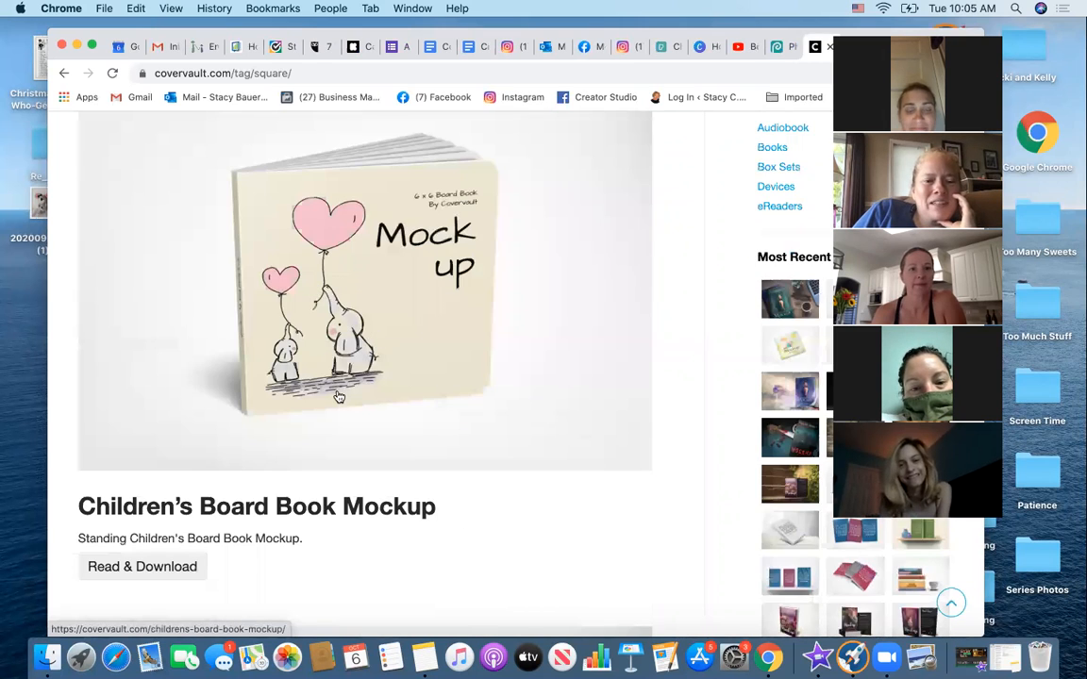
scroll(338, 397, down, 7)
scroll(284, 492, down, 2)
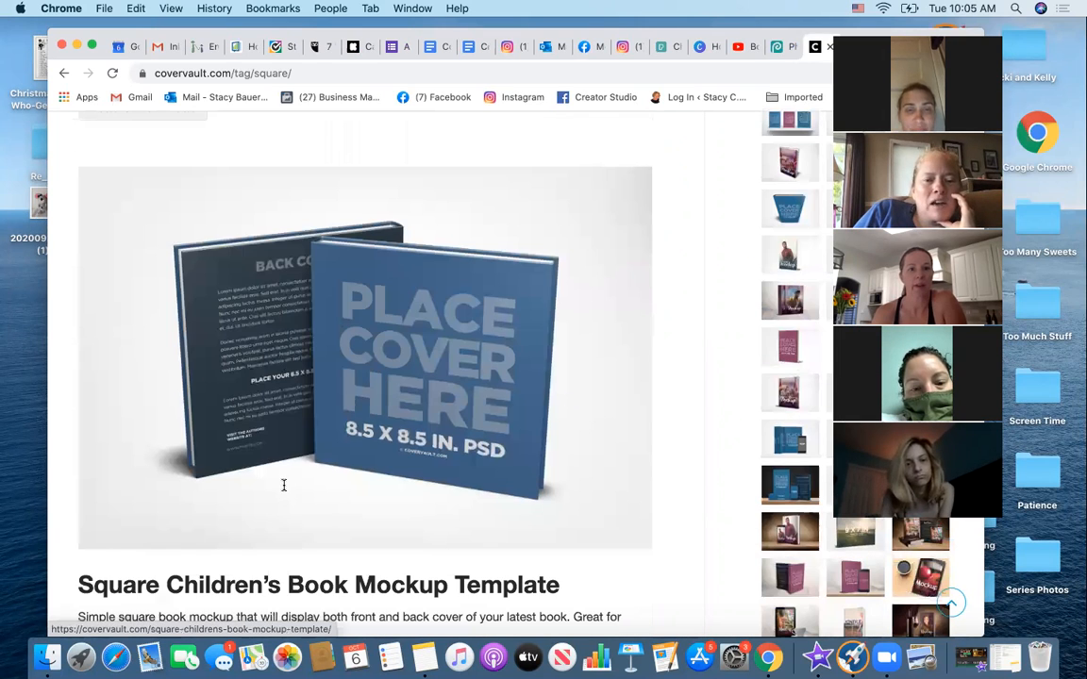
scroll(284, 493, down, 6)
scroll(284, 491, down, 4)
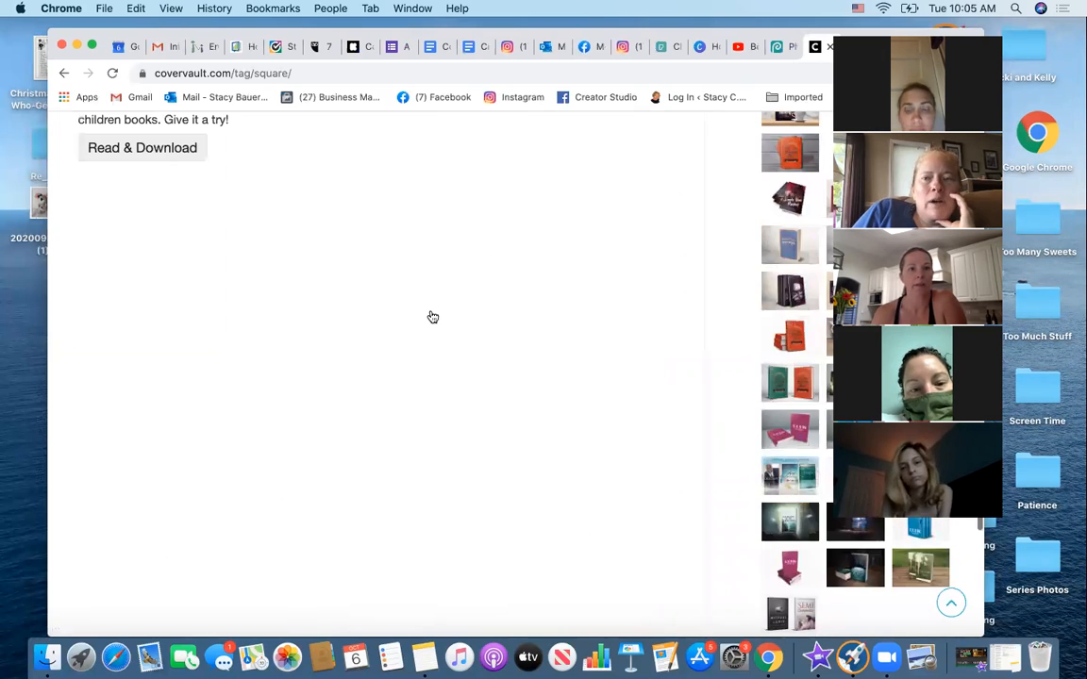
scroll(585, 180, up, 5)
Open the bookmarked page "Square book mockup PSD file | Free Download" from the imported book stuff bookmarks.
drag(747, 35, 660, 39)
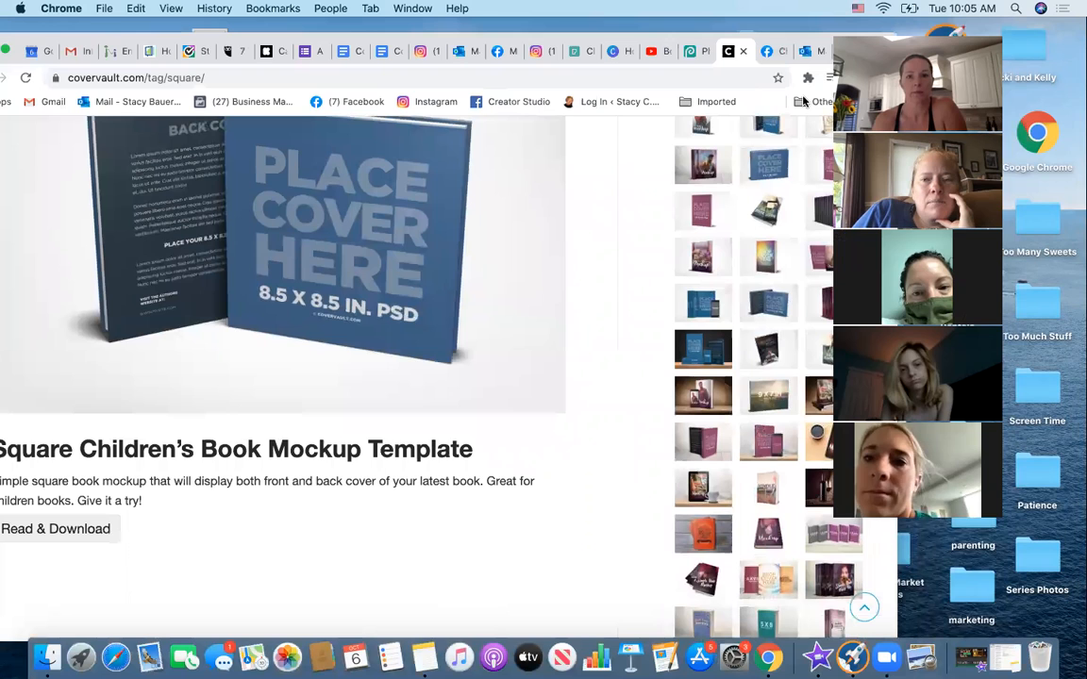
click(722, 103)
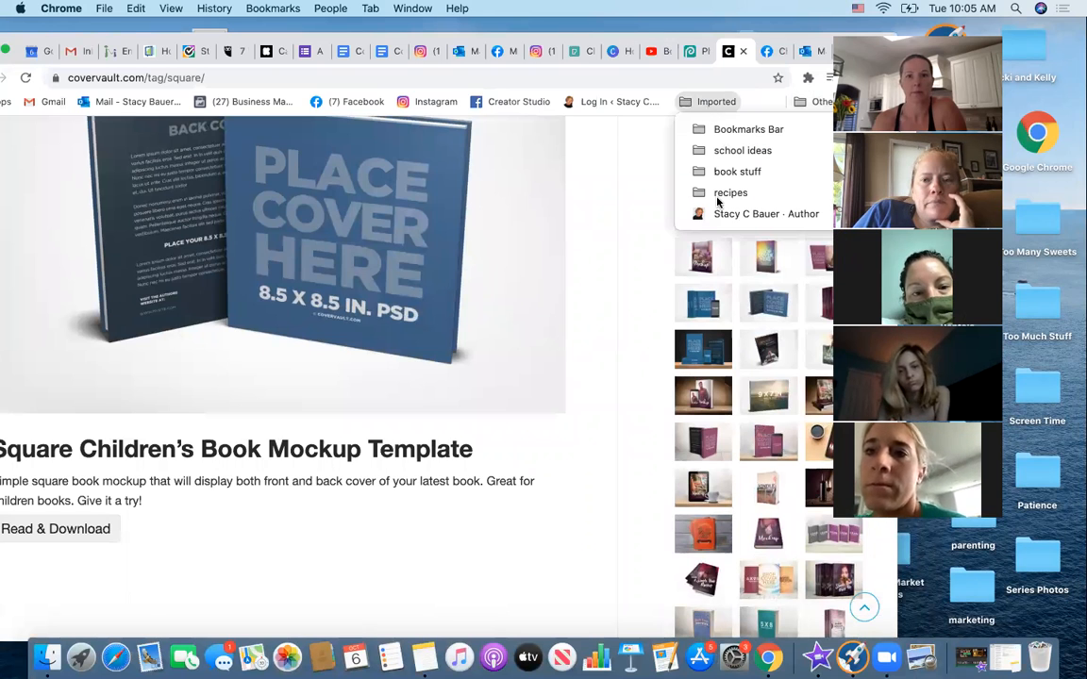
mouse_move(693, 151)
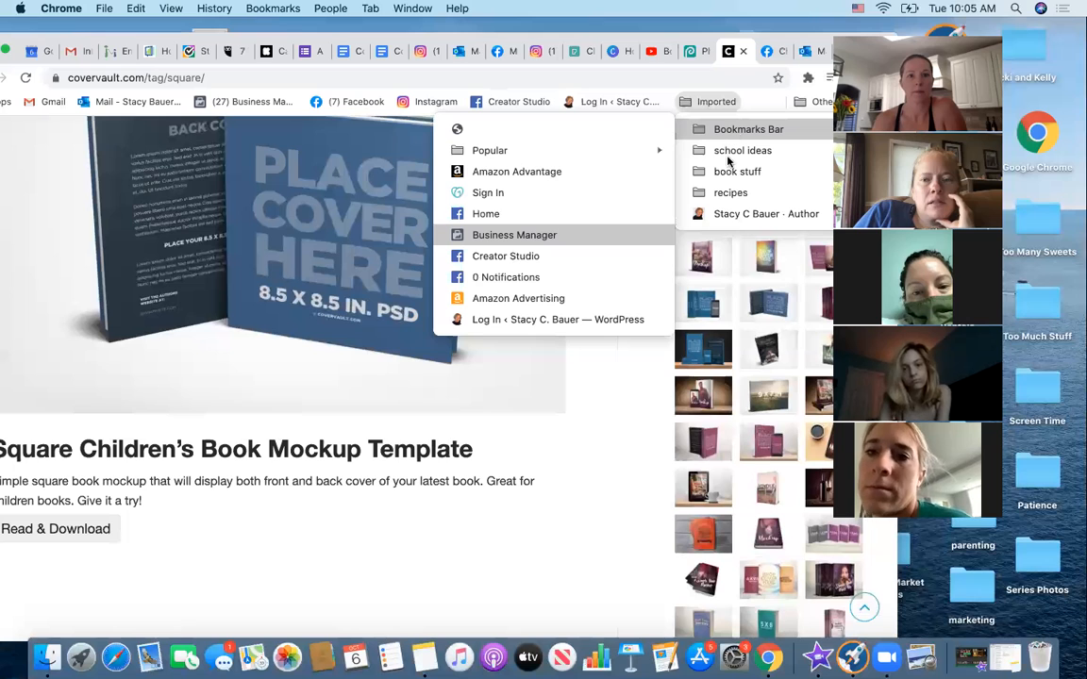
mouse_move(727, 170)
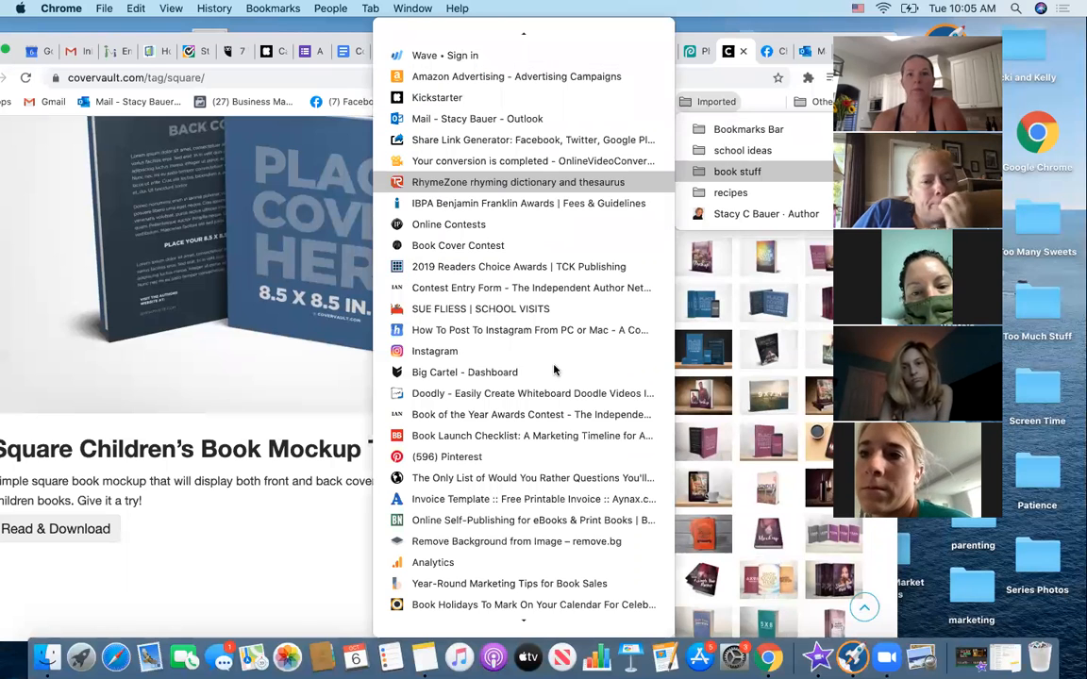
scroll(497, 326, down, 3)
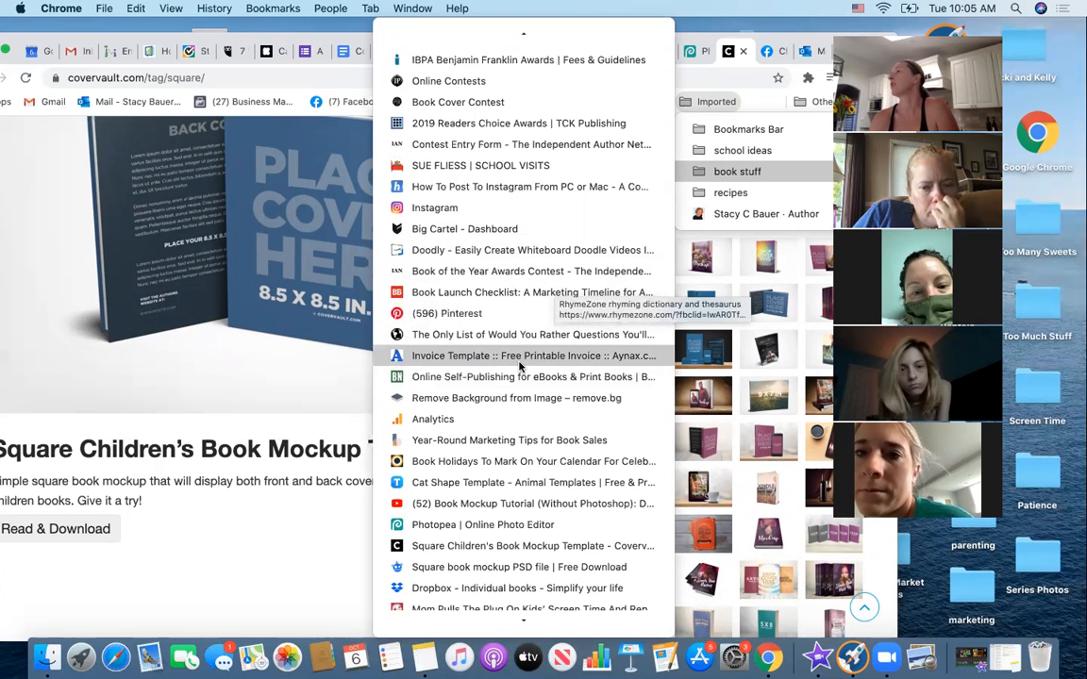
scroll(519, 363, down, 3)
scroll(519, 366, down, 1)
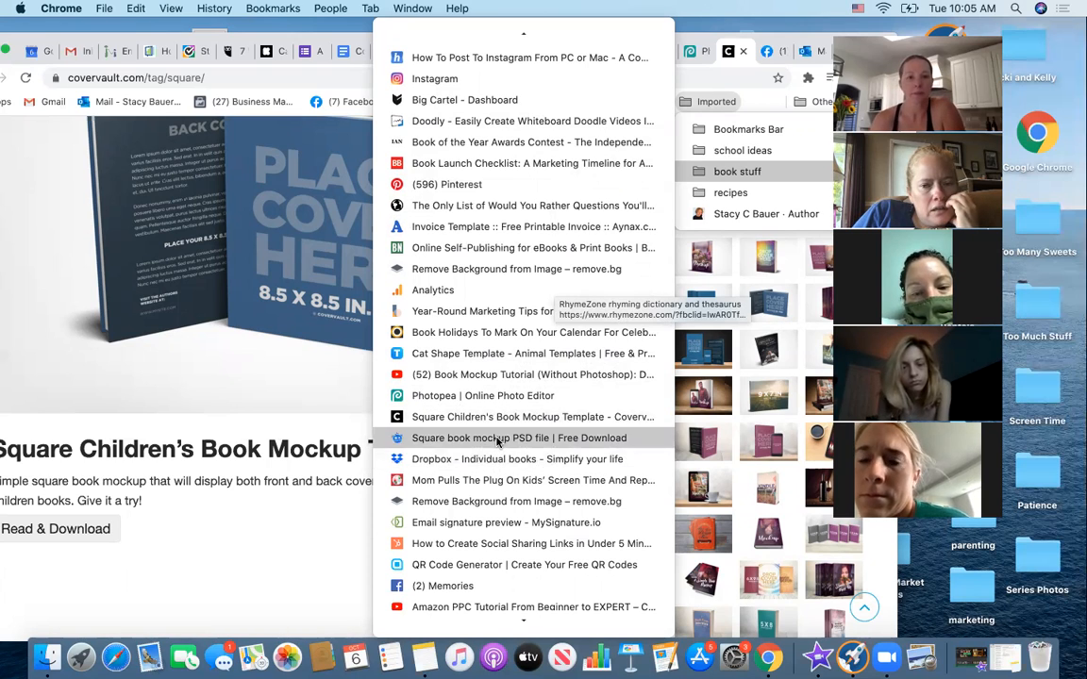
click(498, 439)
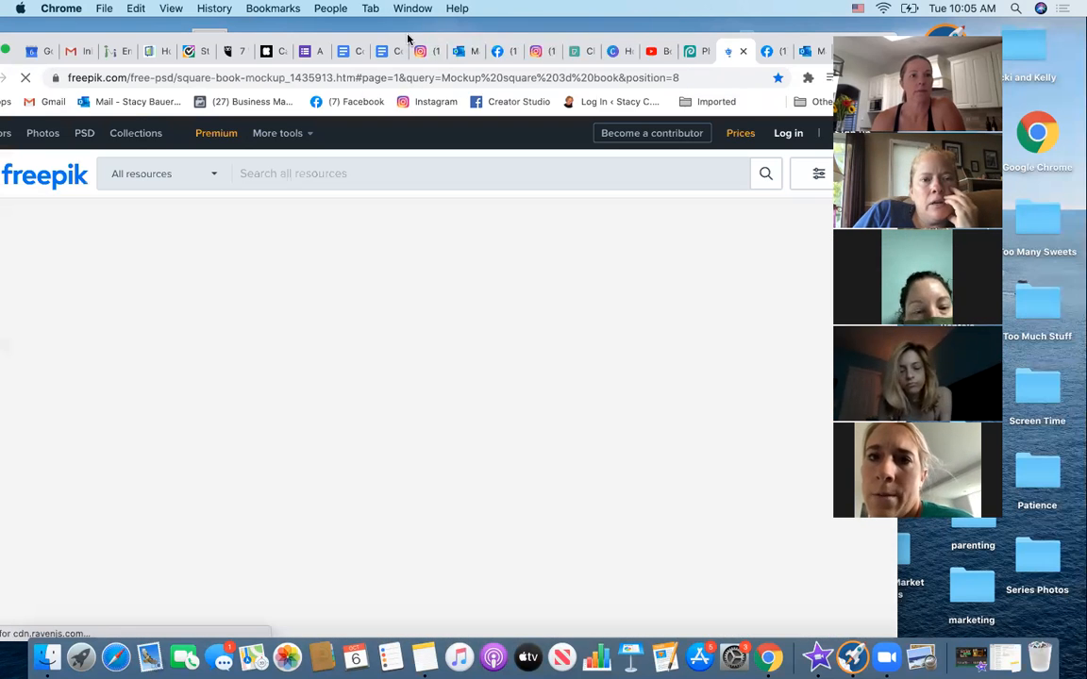
Examine the square book mockup preview and its license details on the Freepik page.
drag(385, 32, 443, 27)
scroll(358, 483, down, 1)
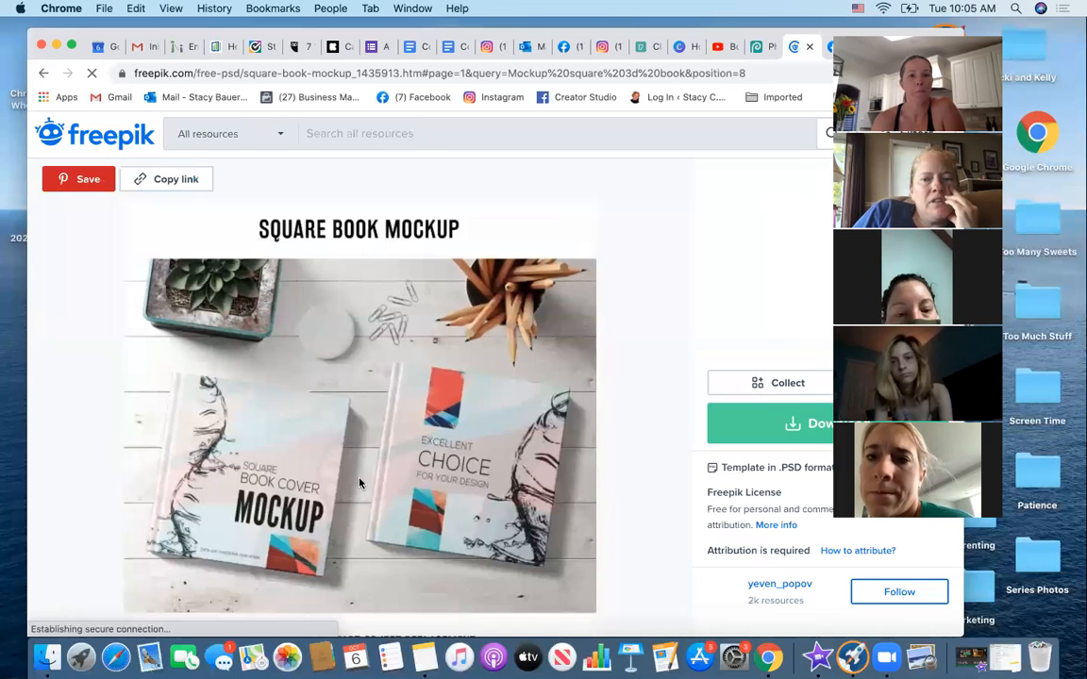
scroll(466, 432, down, 1)
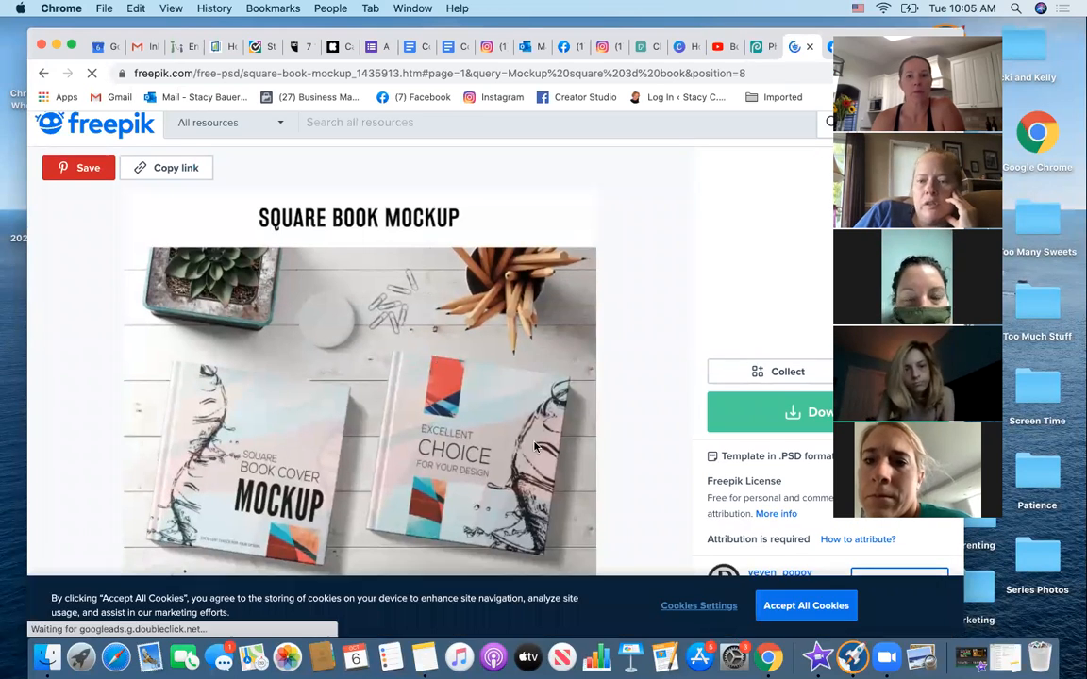
scroll(534, 447, down, 1)
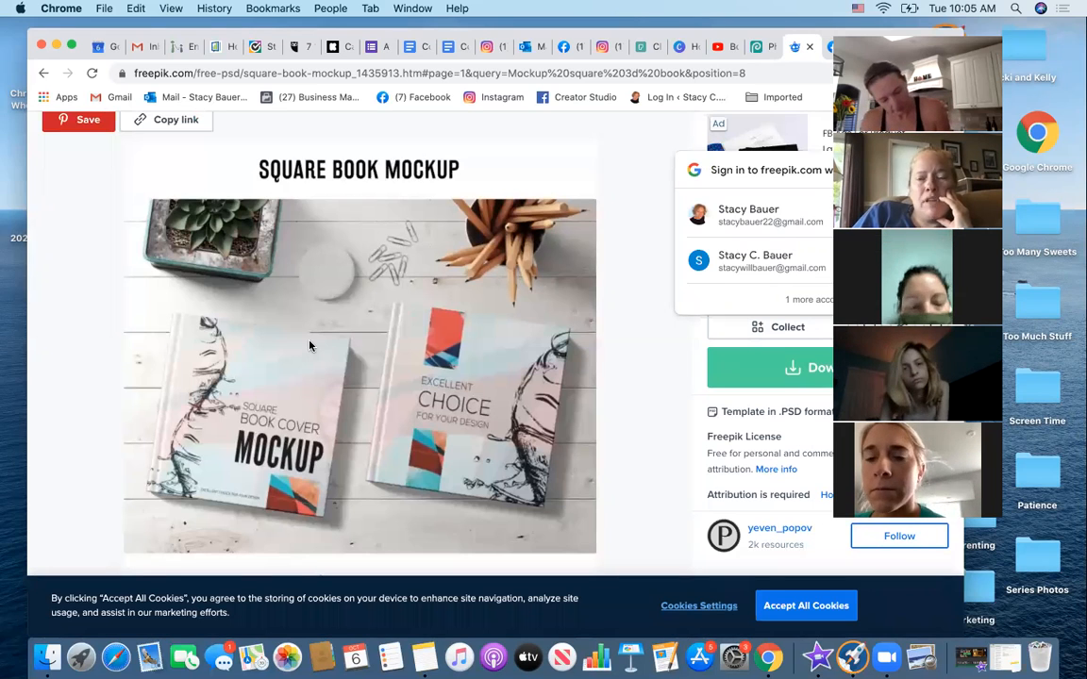
Switch to Photopea and browse for a file to open in the Desktop's mock ups folder.
click(755, 47)
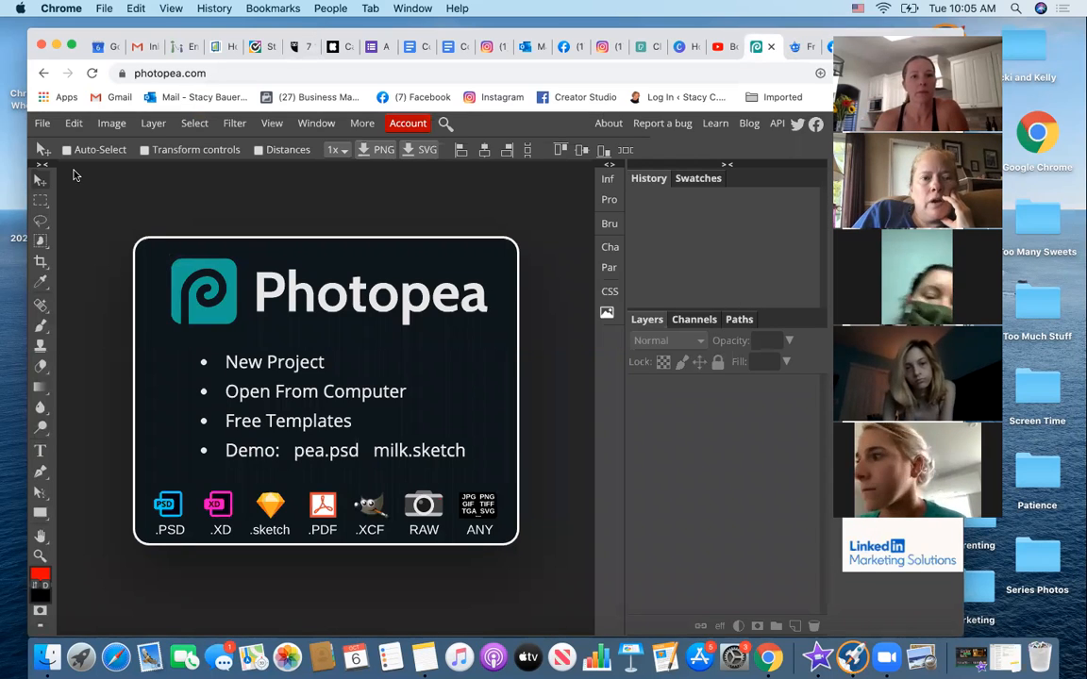
click(42, 125)
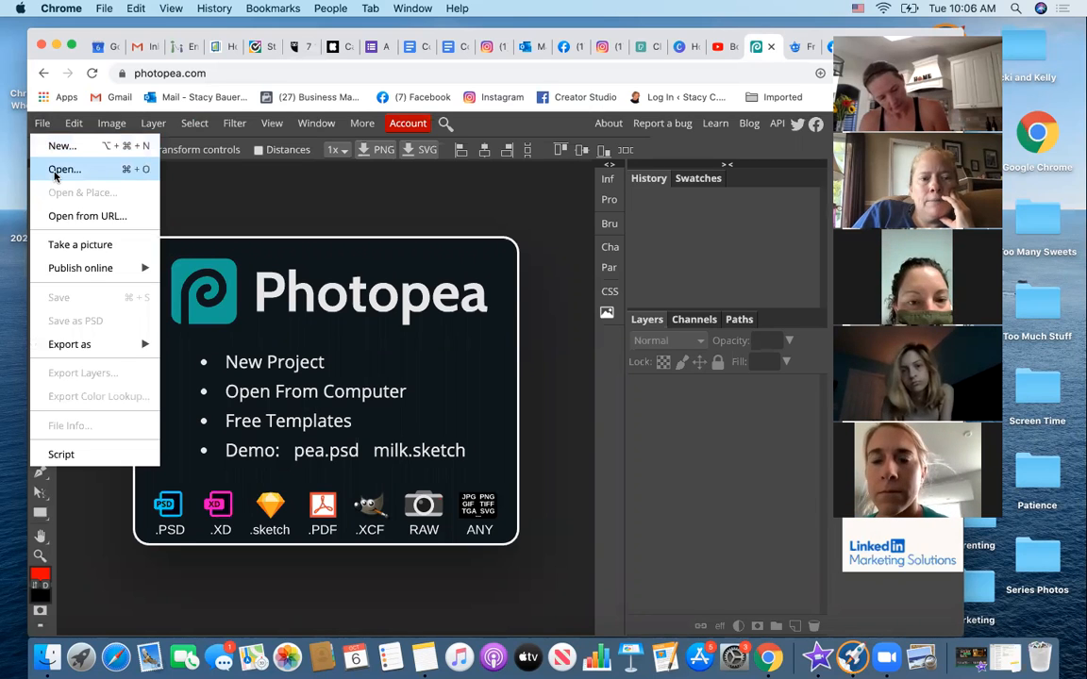
click(55, 172)
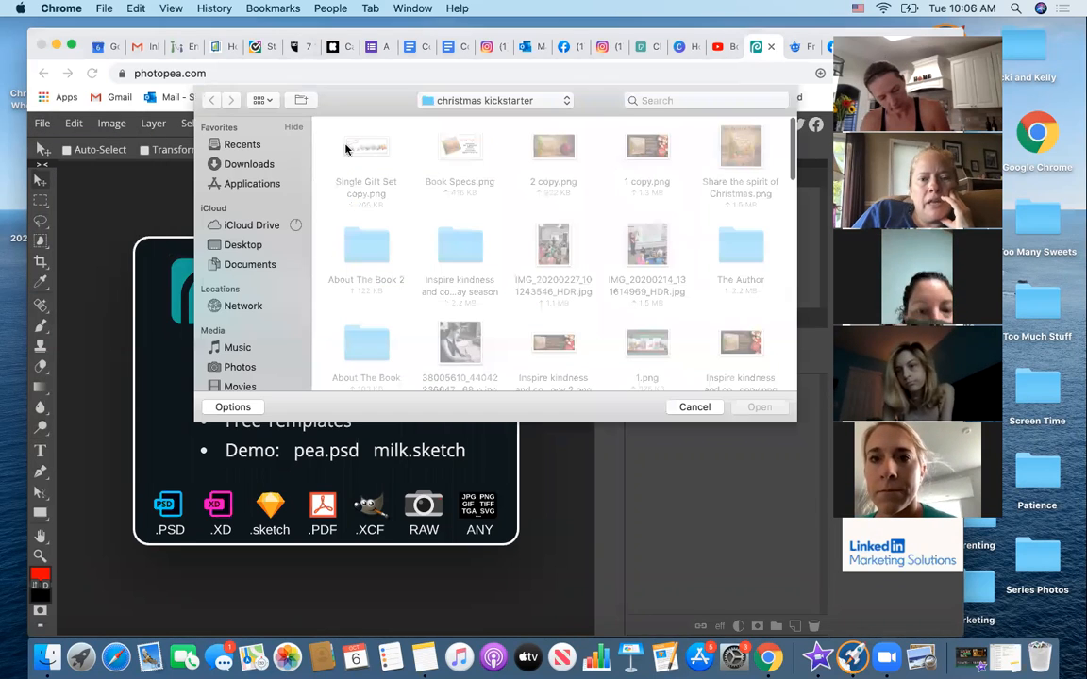
scroll(448, 319, down, 2)
scroll(449, 319, down, 10)
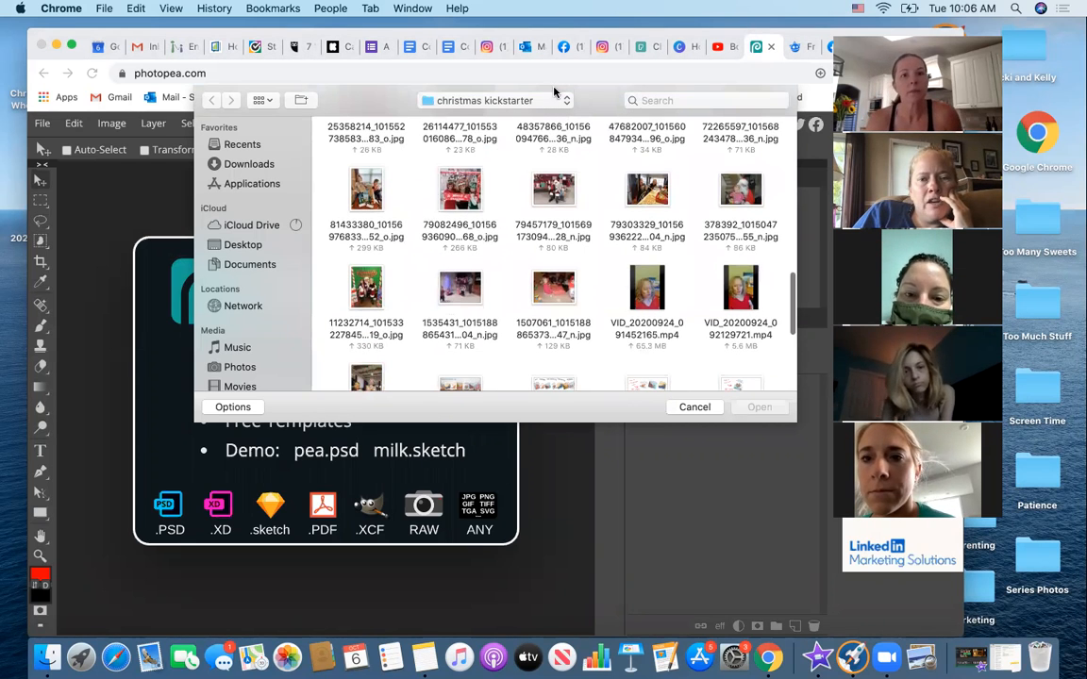
click(556, 99)
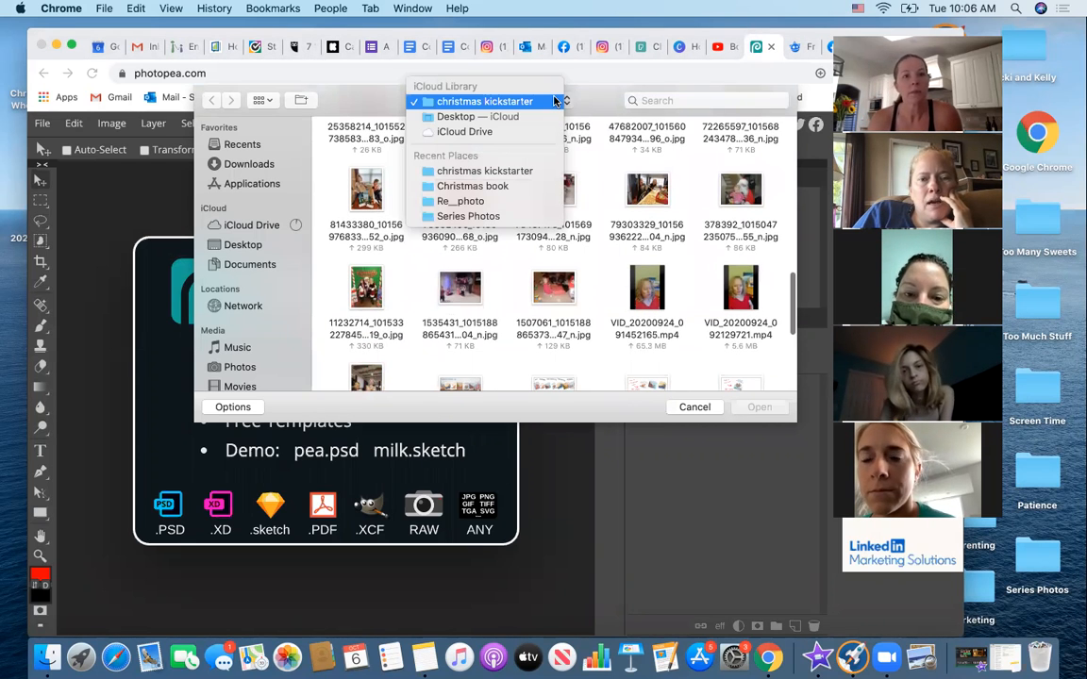
click(497, 116)
scroll(554, 224, down, 3)
double_click(554, 225)
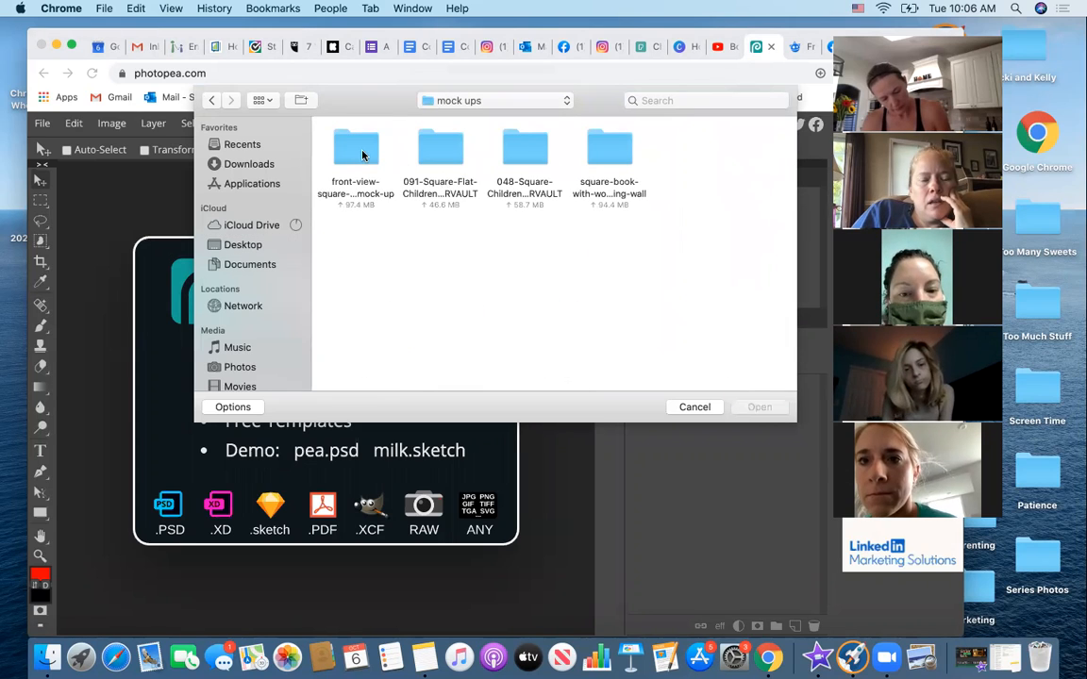
Check the front-view square mockup folder, and open the PSD file from the 091-Square-Flat-Childrens-Board-Book-Mockup-COVERVAULT folder.
double_click(359, 151)
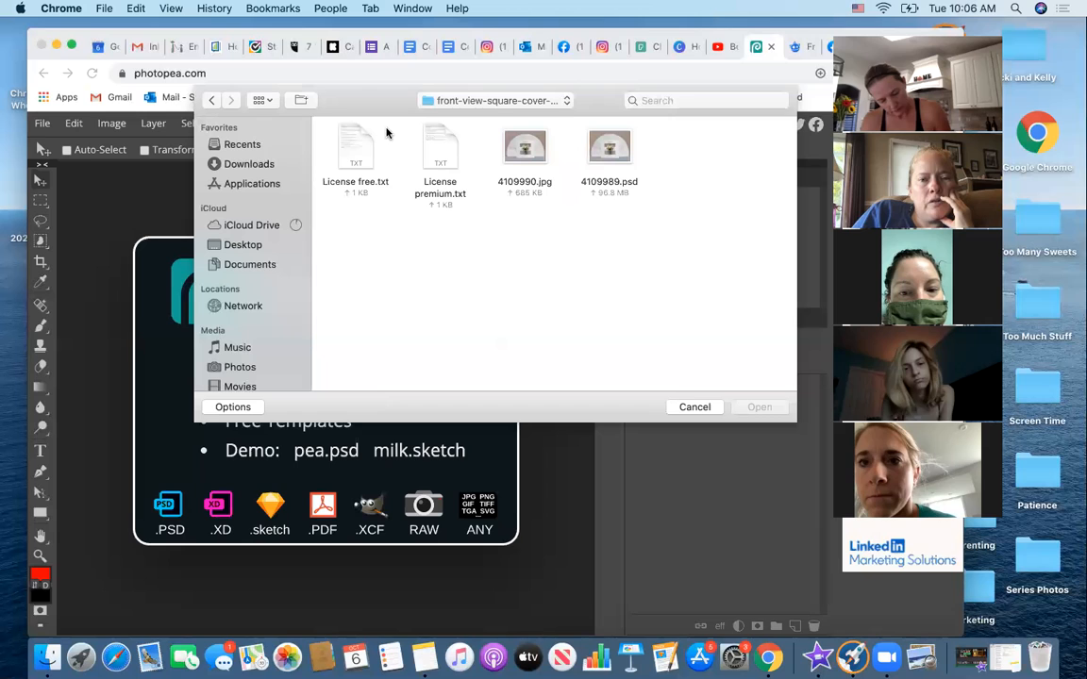
click(211, 100)
double_click(430, 143)
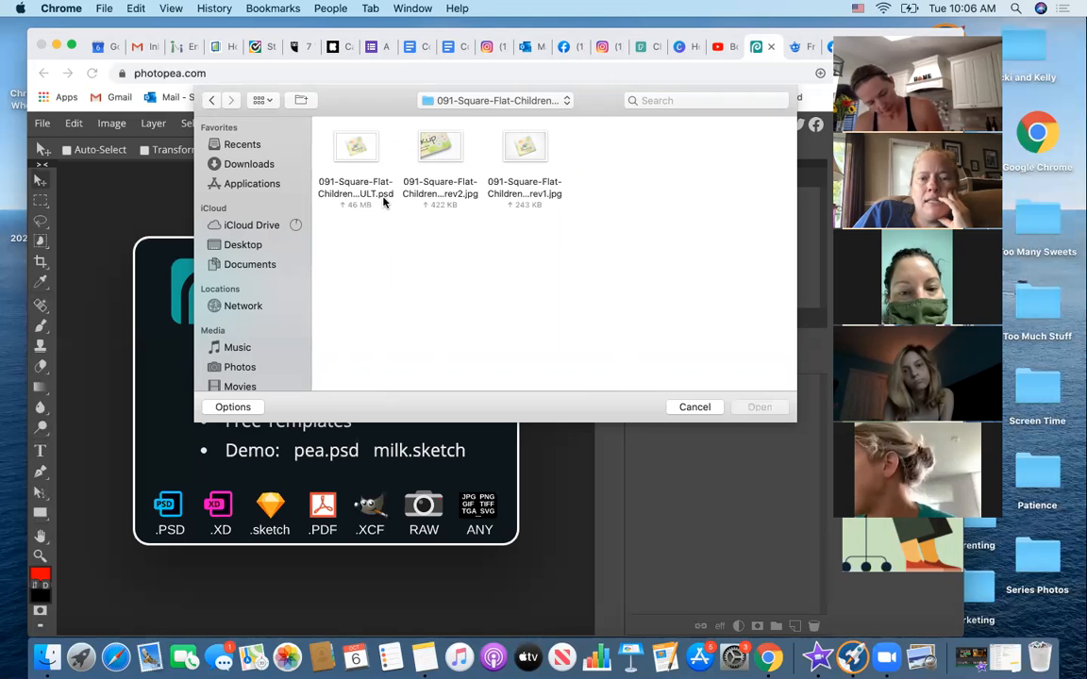
click(368, 156)
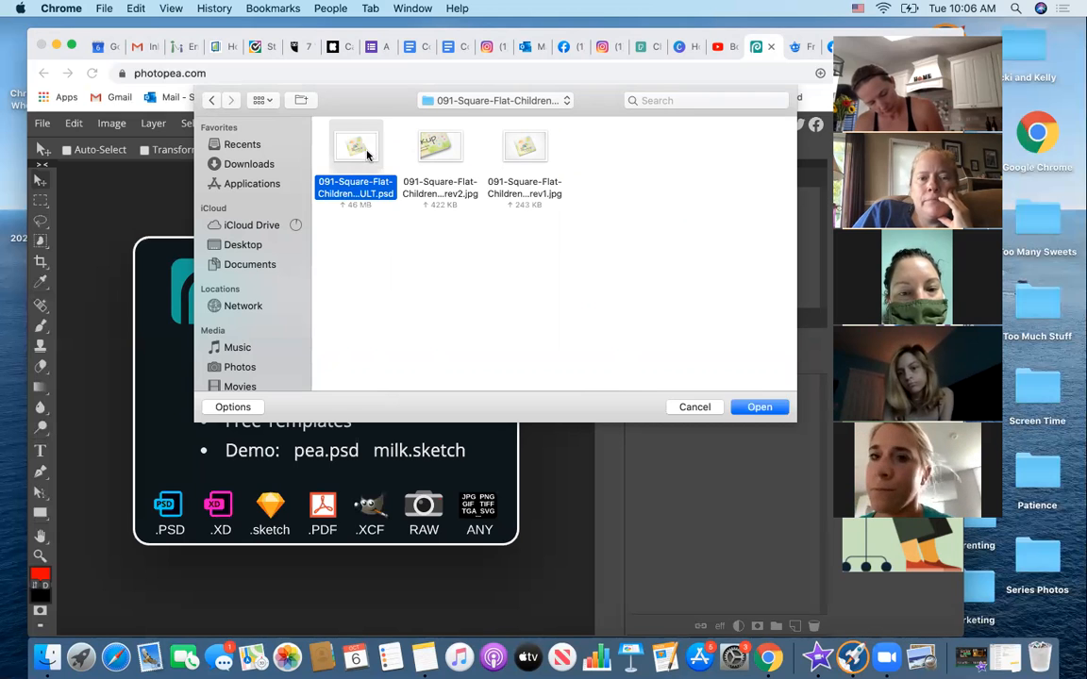
click(757, 406)
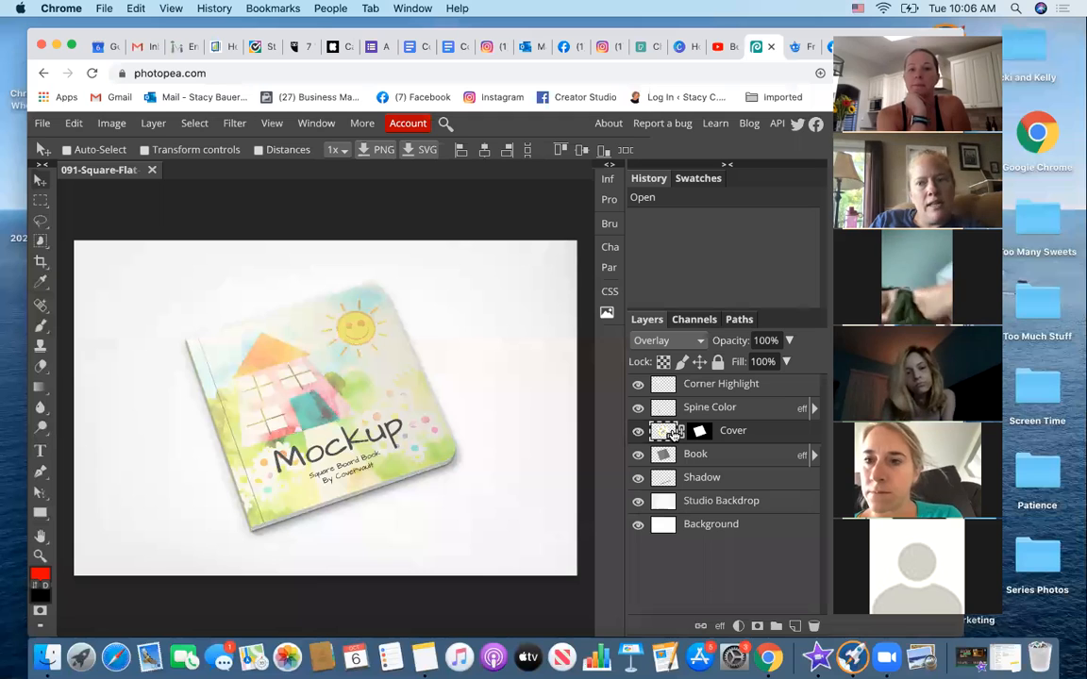
Hide the Background and Studio Backdrop layers so the board book stands on transparency.
click(639, 527)
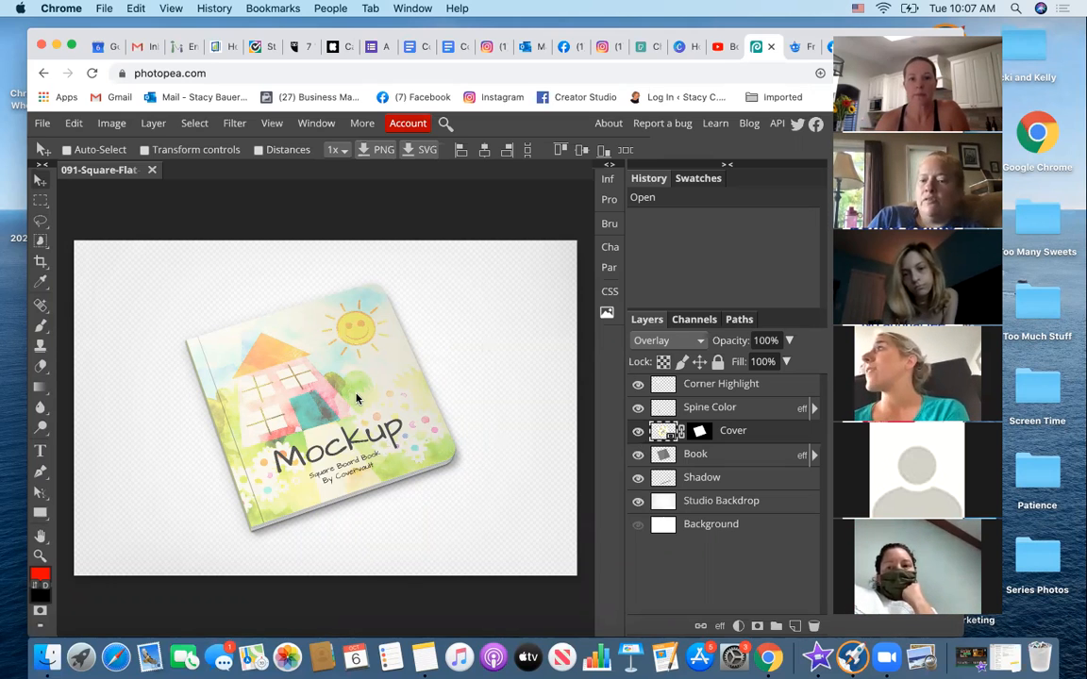
click(638, 502)
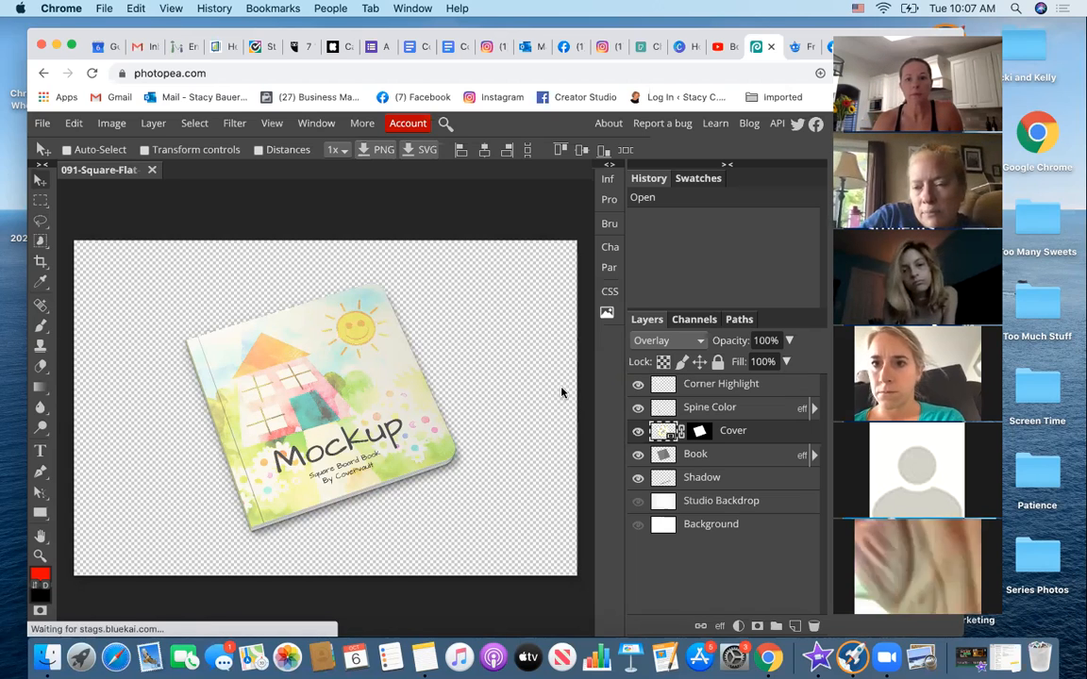
key(XF86AudioRaiseVolume)
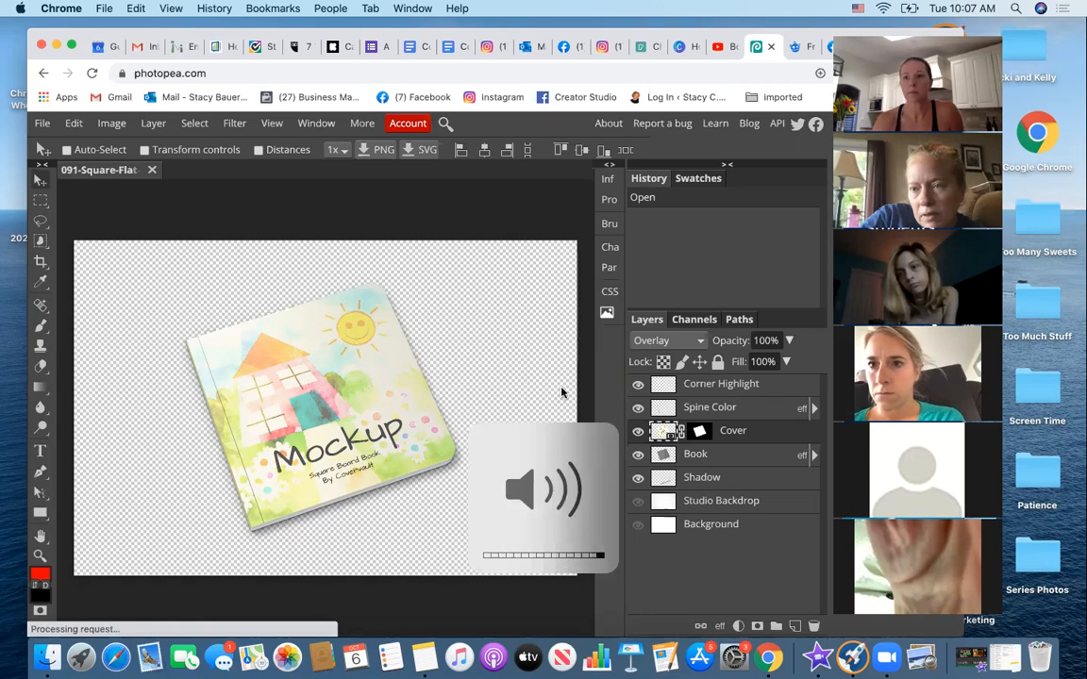
Open the Cover layer's smart object for editing, and open Edited Holiday Book Cover.jpg from the Christmas book folder.
double_click(665, 431)
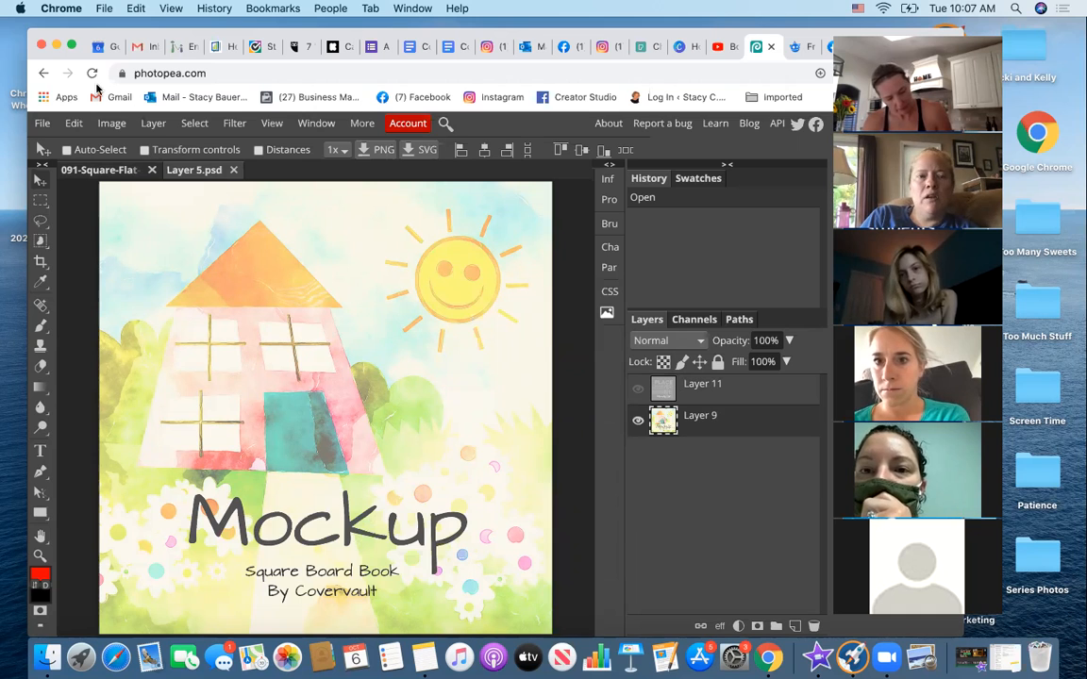
click(43, 123)
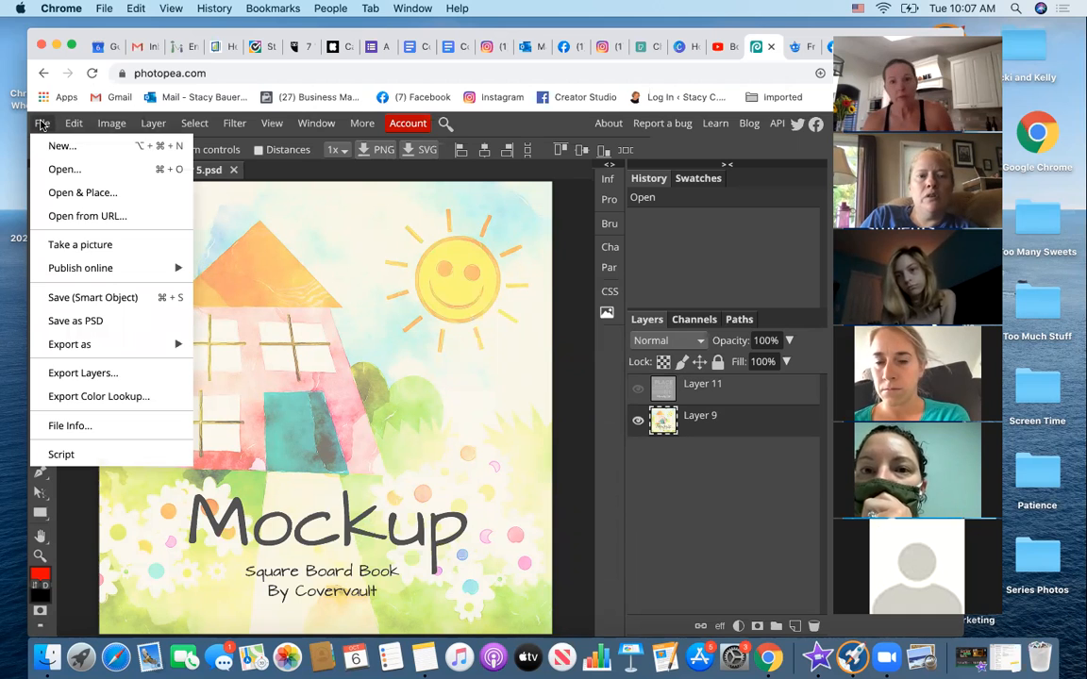
click(62, 168)
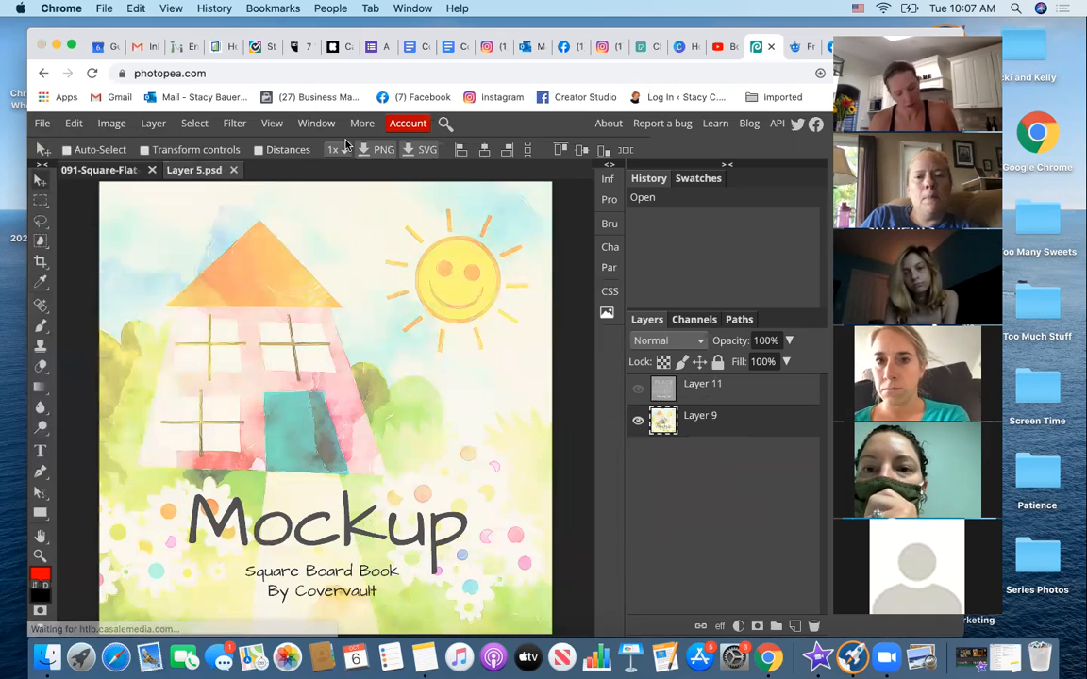
click(524, 100)
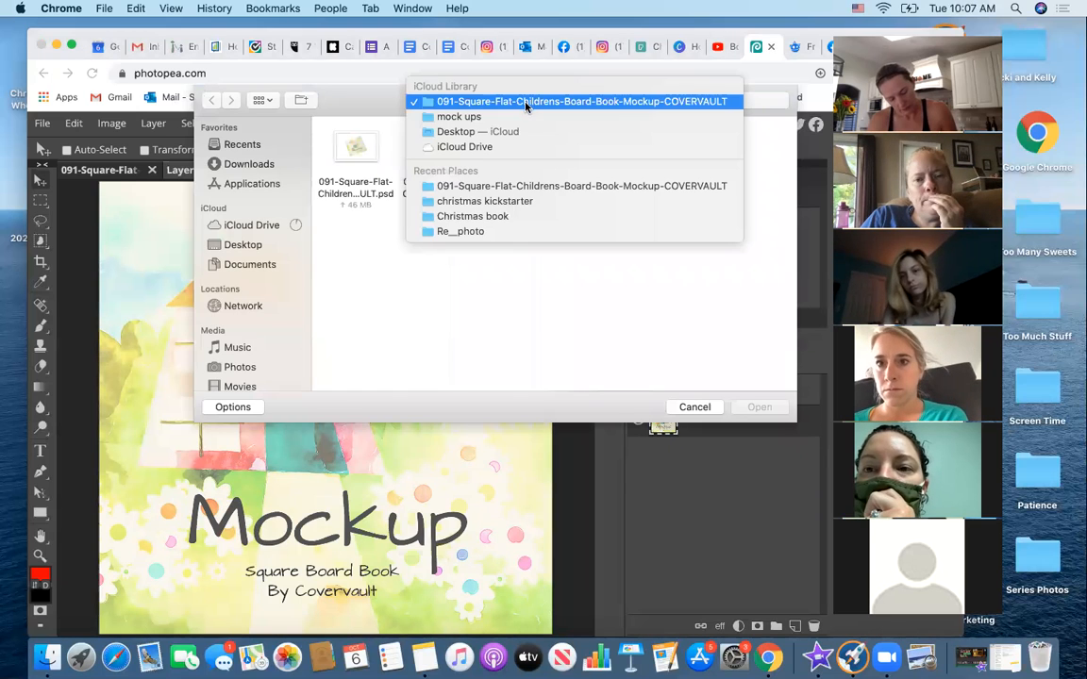
click(497, 214)
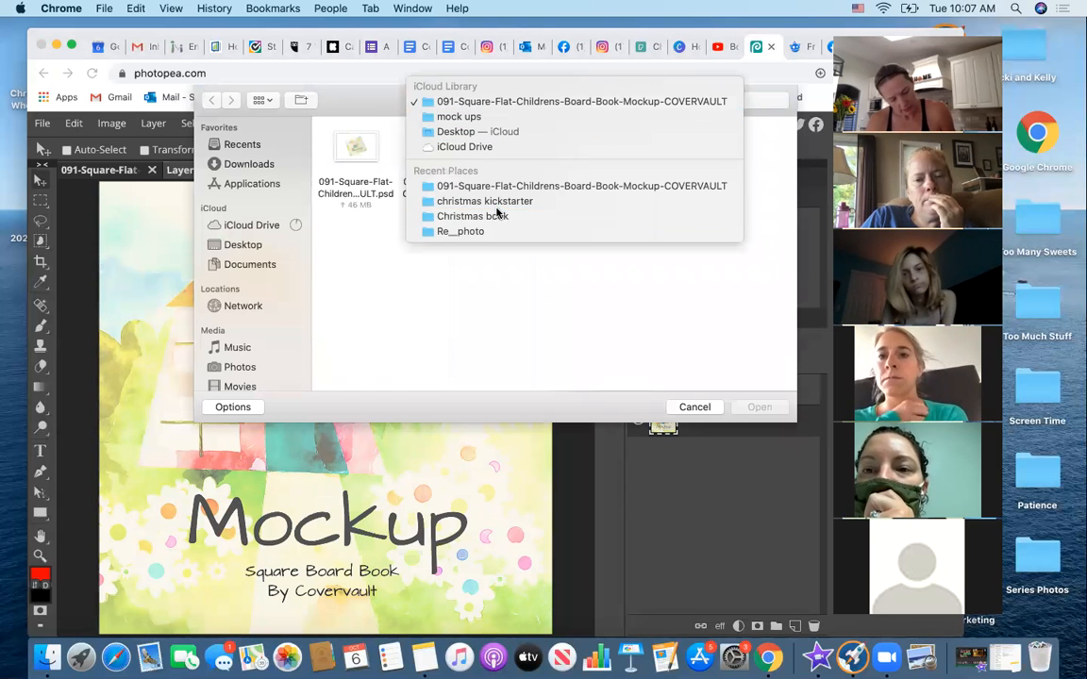
scroll(634, 300, down, 3)
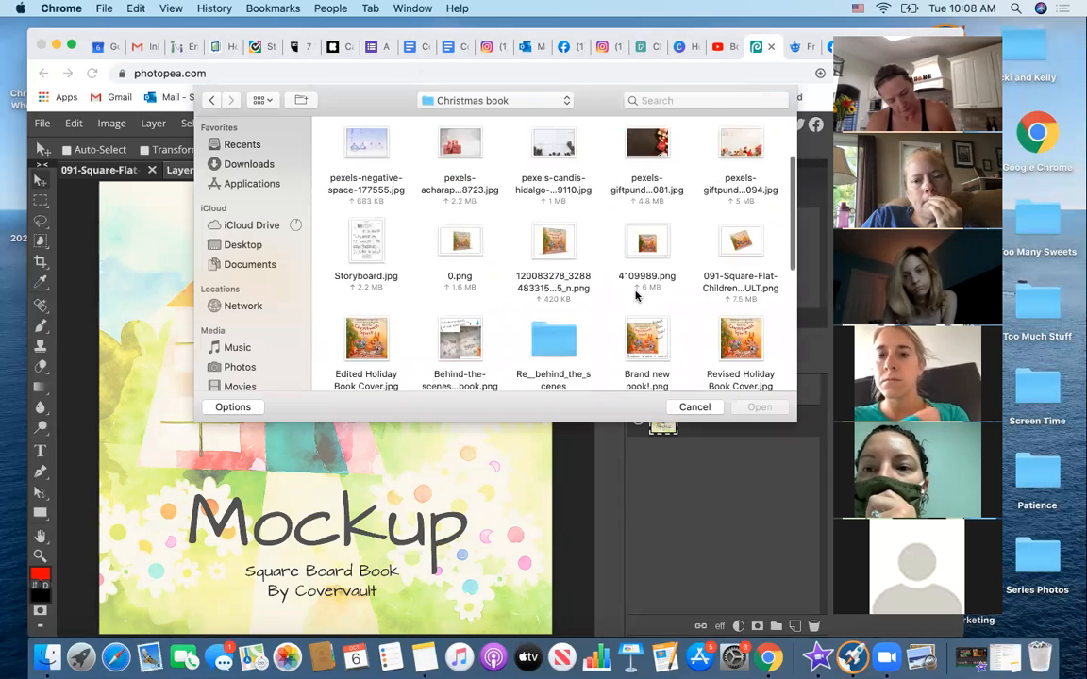
scroll(632, 306, down, 2)
click(366, 231)
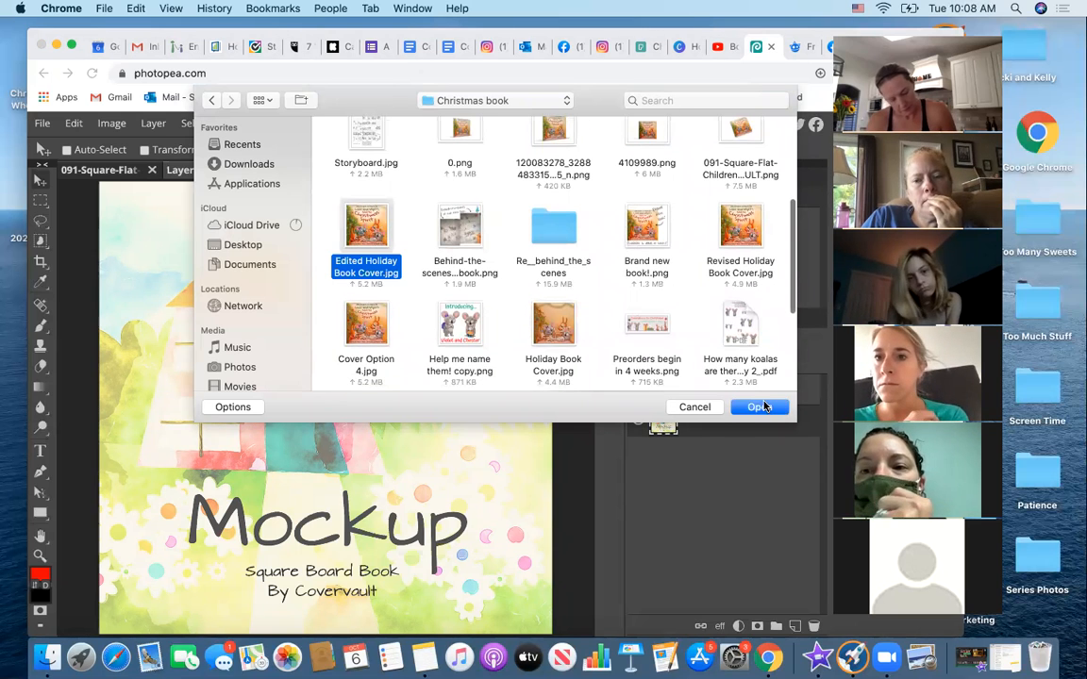
click(760, 407)
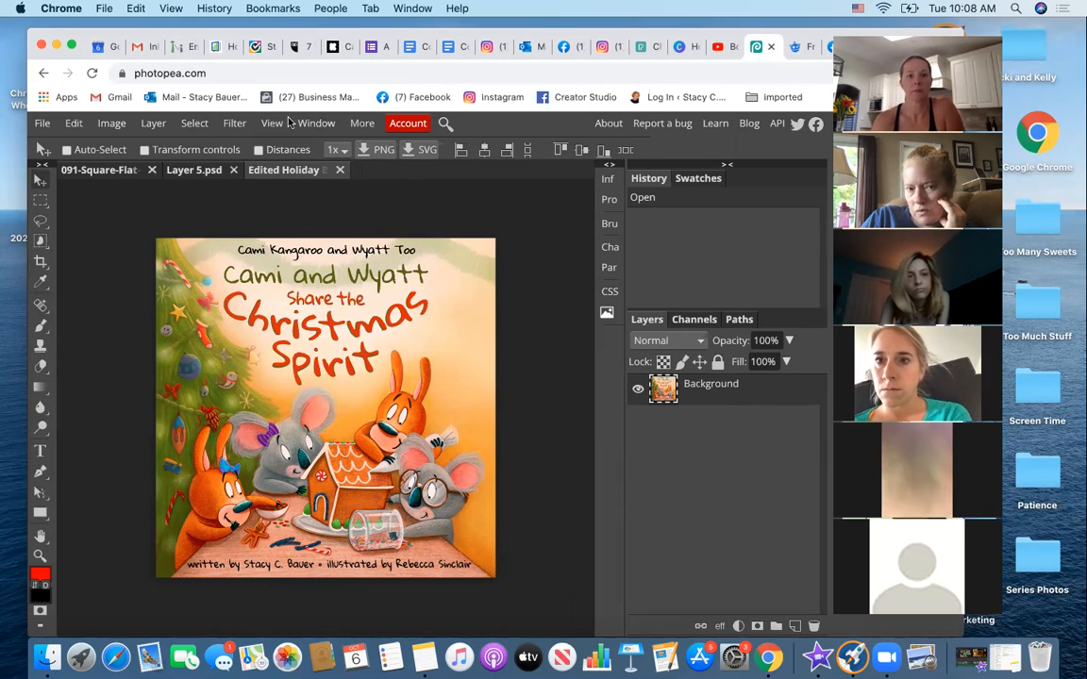
Try repositioning the holiday cover image with Free Transform inside its own document.
click(49, 126)
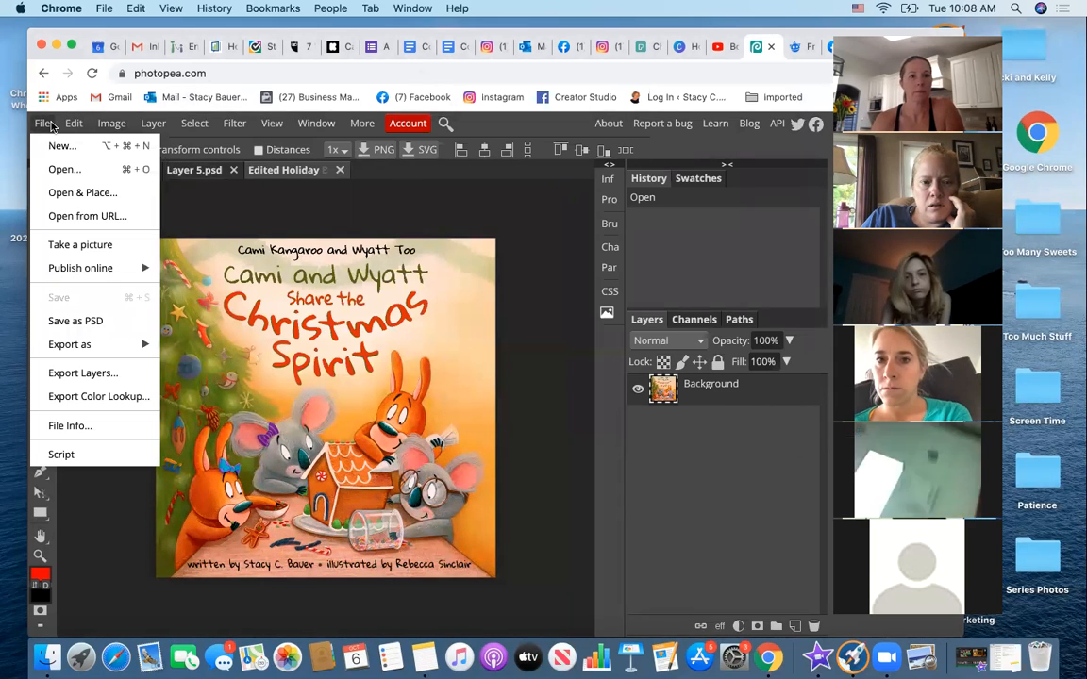
mouse_move(75, 128)
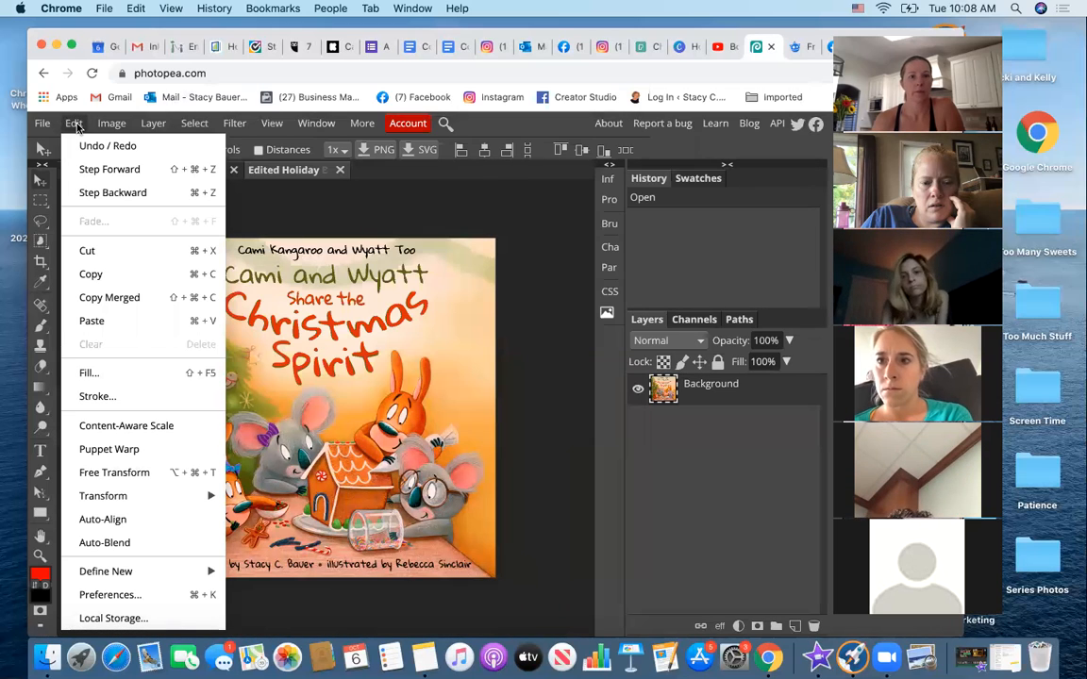
click(110, 474)
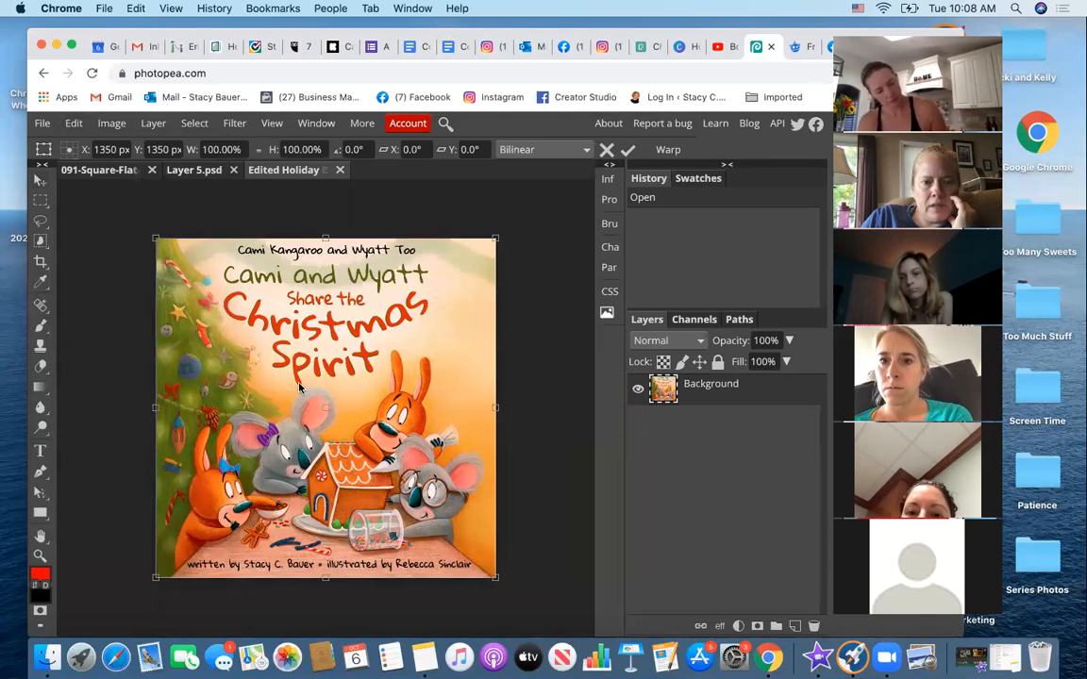
drag(292, 463, 288, 511)
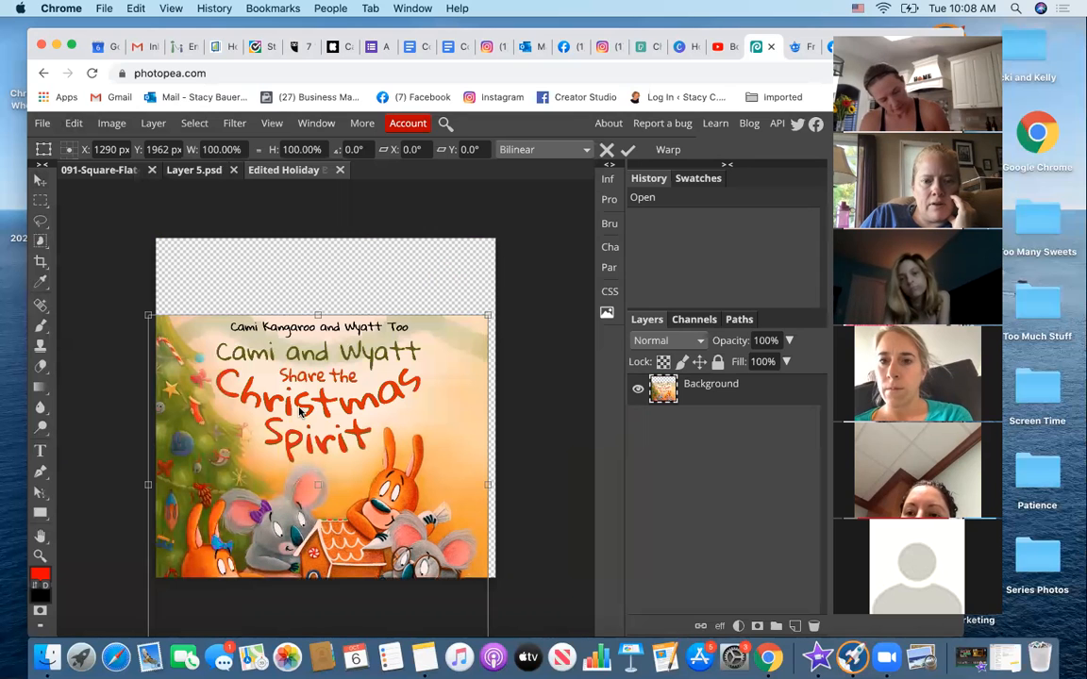
mouse_move(305, 364)
mouse_down()
mouse_move(274, 327)
mouse_move(304, 382)
mouse_up()
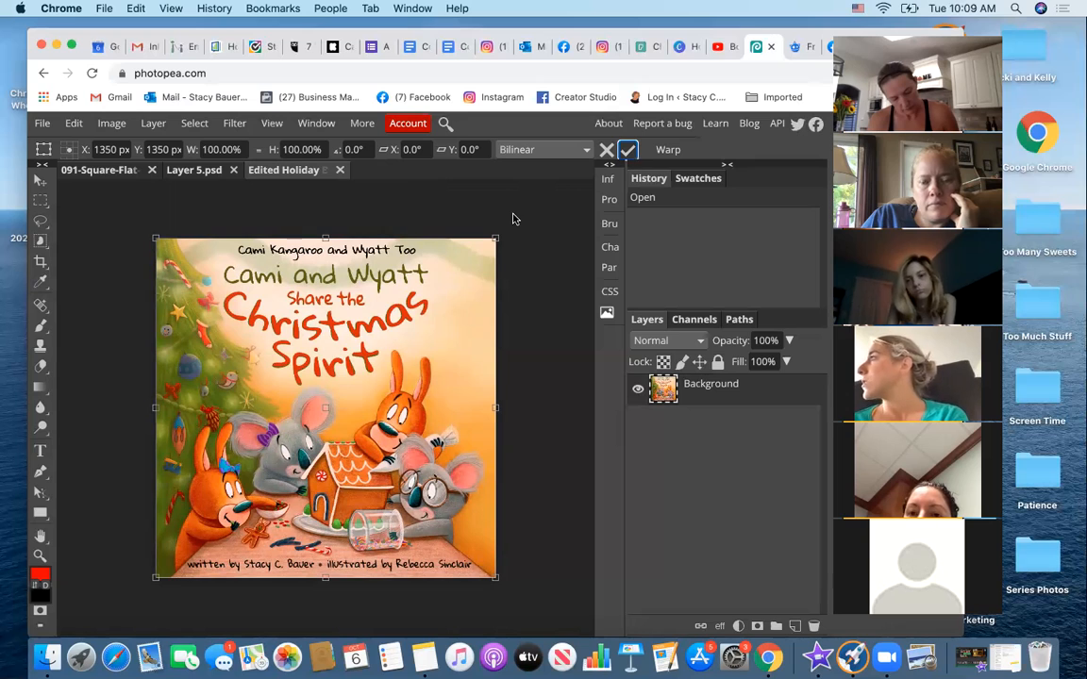
key(Return)
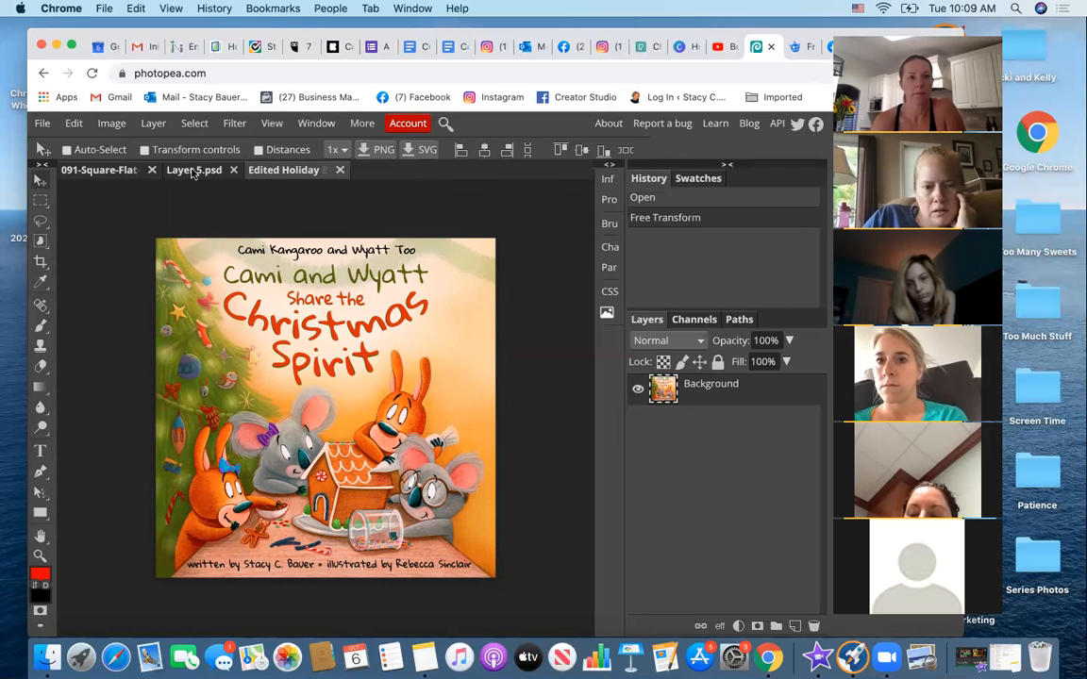
Compare the open mockup documents, and close the Edited Holiday Book Cover document without saving it.
click(119, 172)
click(193, 171)
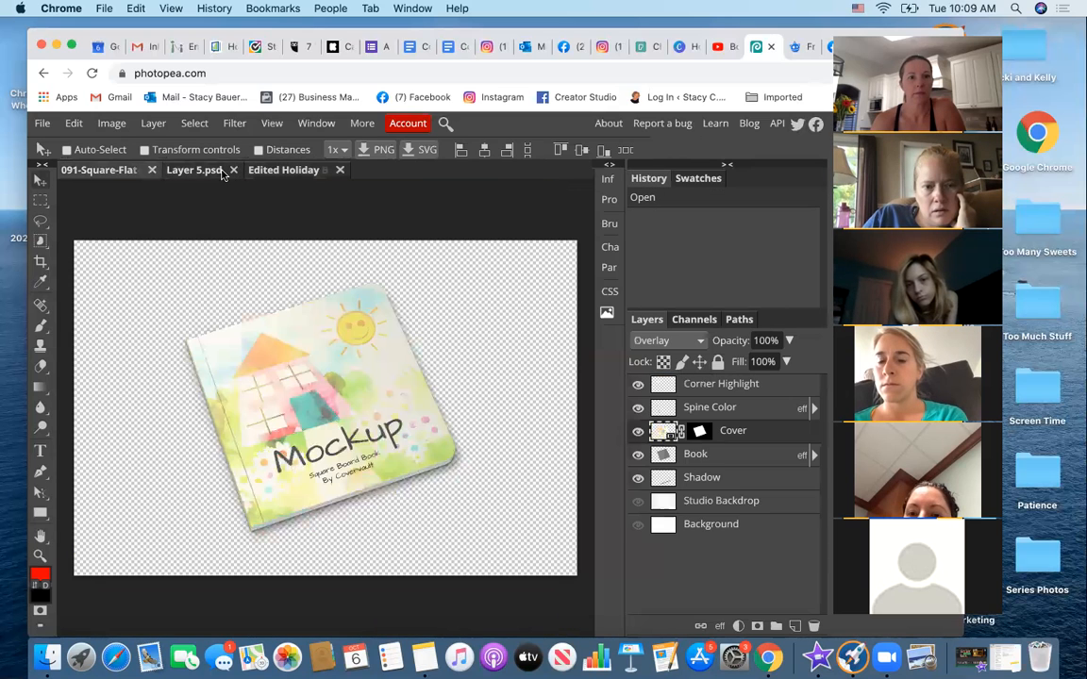
click(215, 170)
click(260, 171)
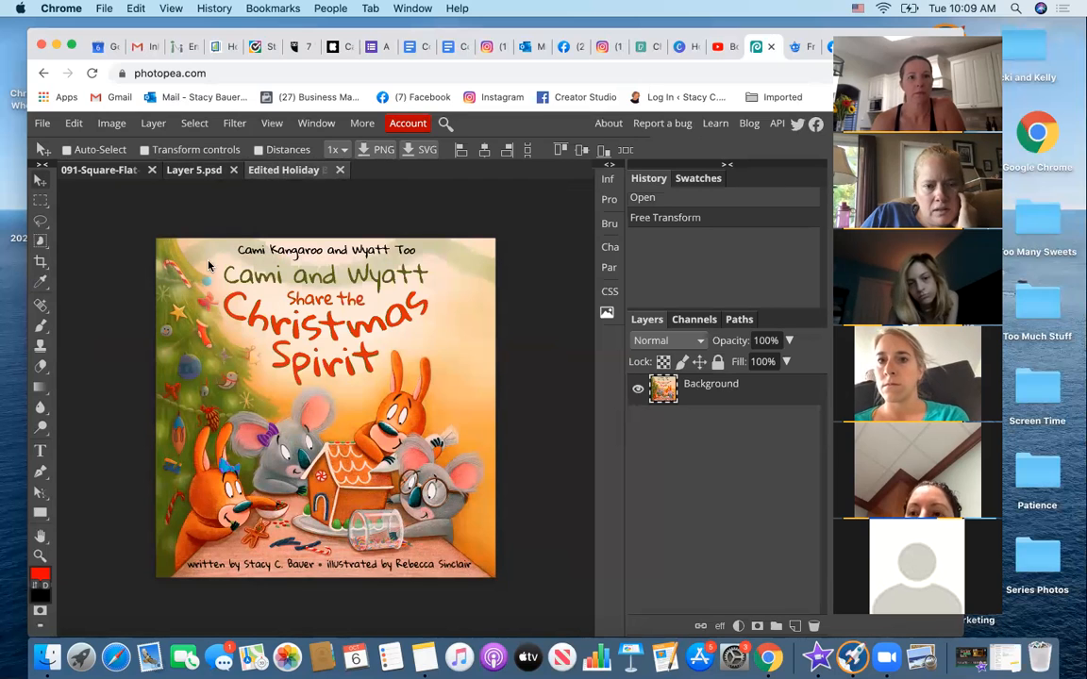
click(342, 171)
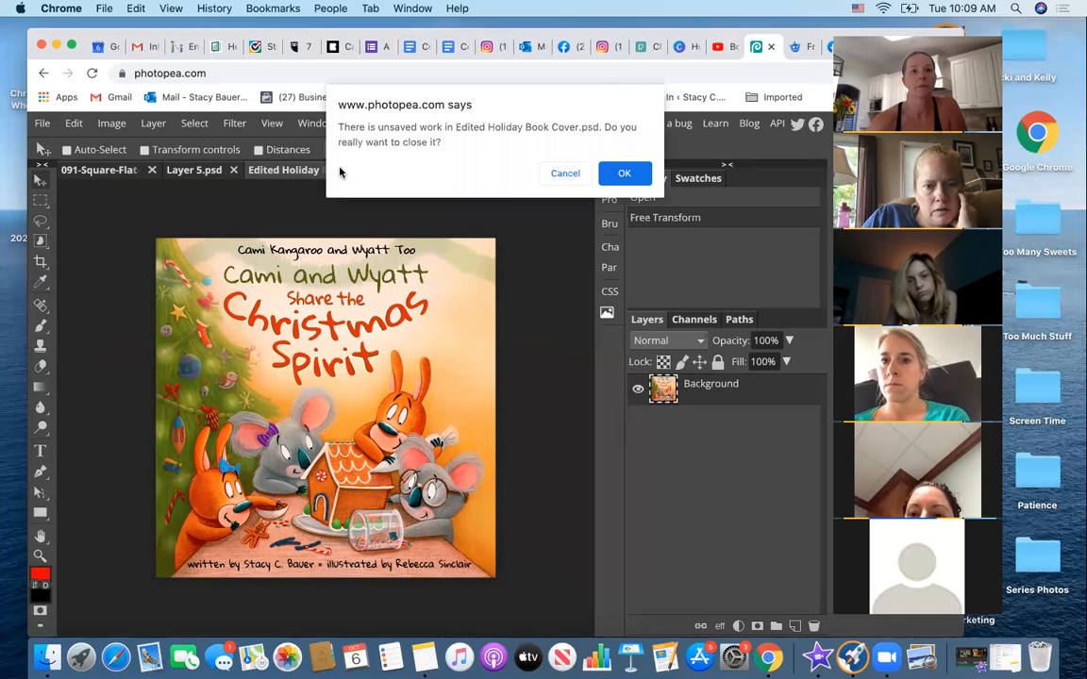
click(623, 174)
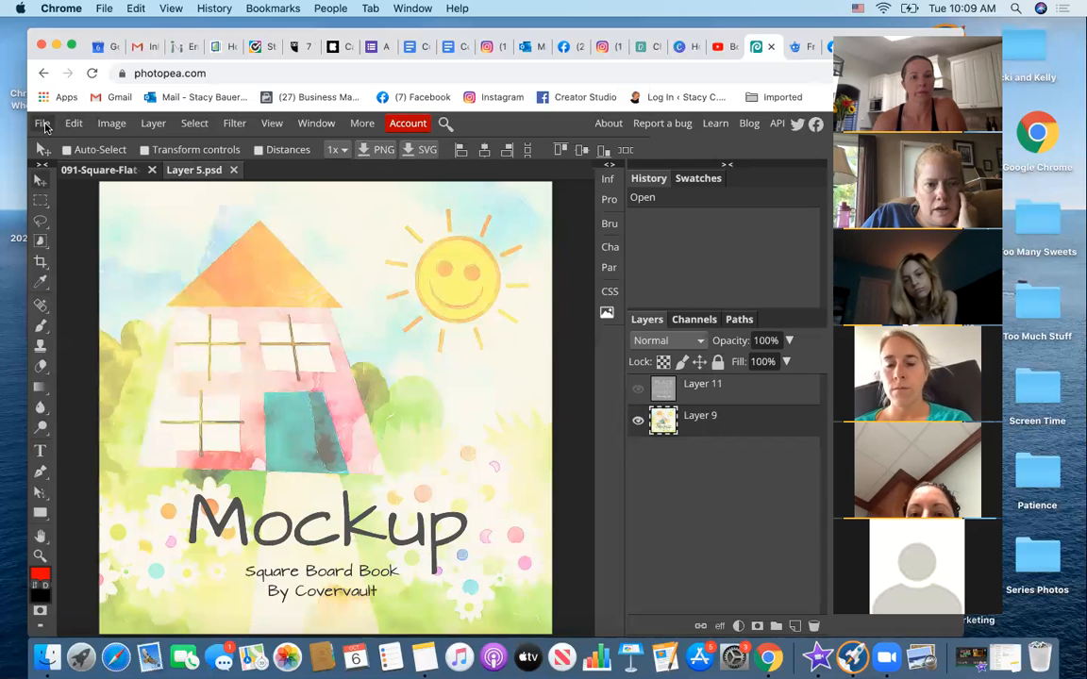
Reopen Edited Holiday Book Cover.jpg from the Christmas book folder.
click(43, 125)
click(62, 169)
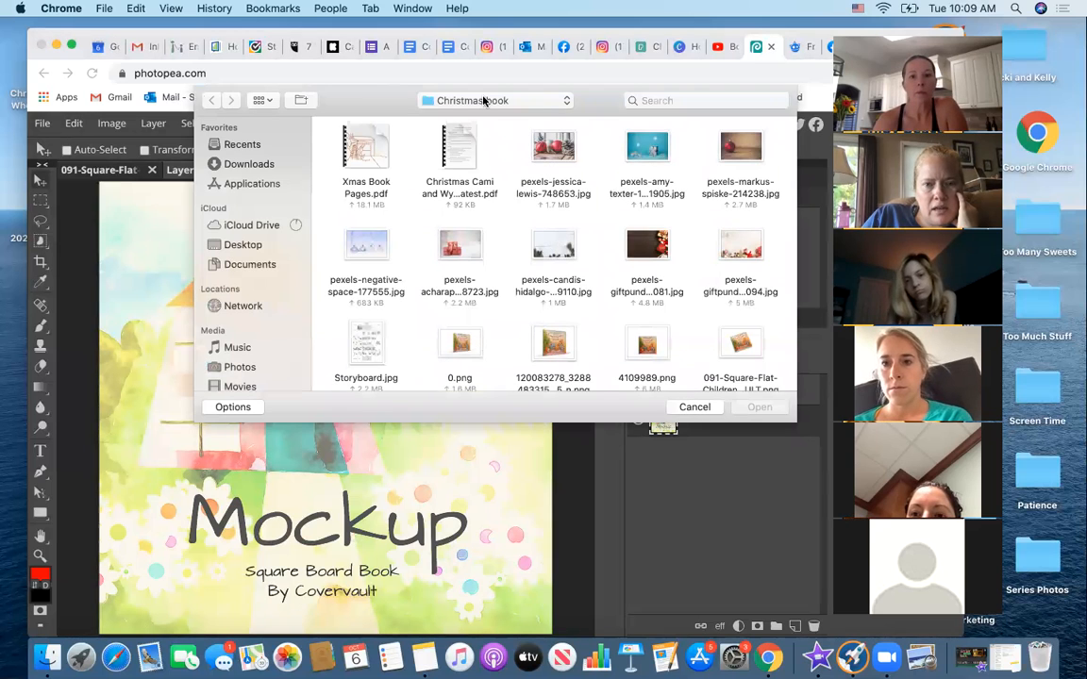
scroll(392, 311, down, 3)
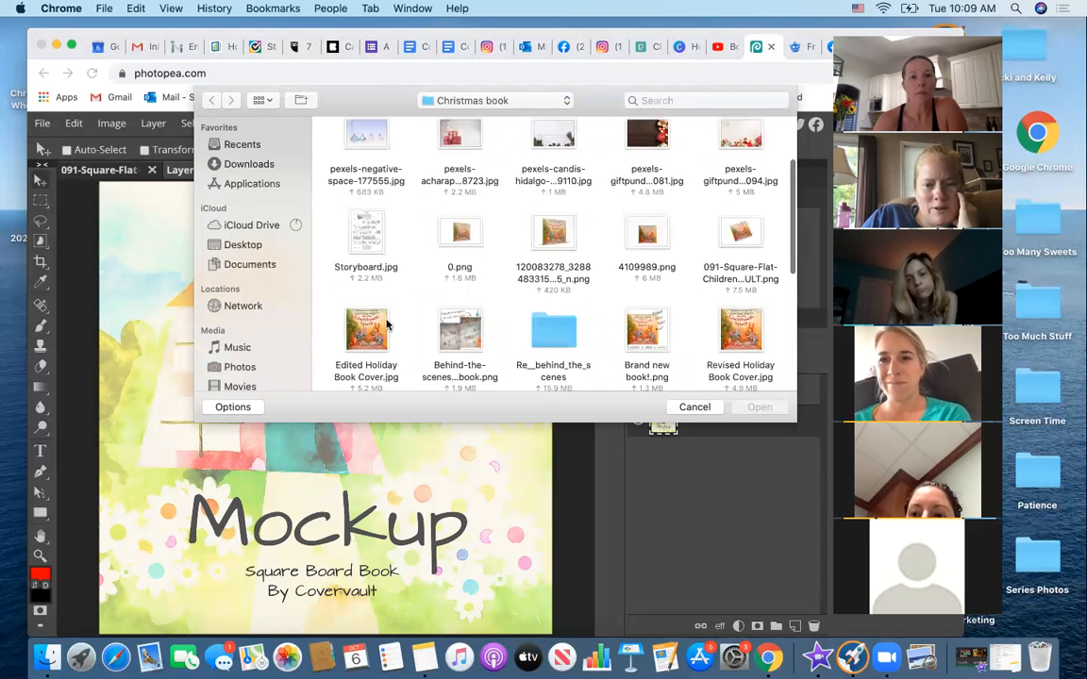
key(Escape)
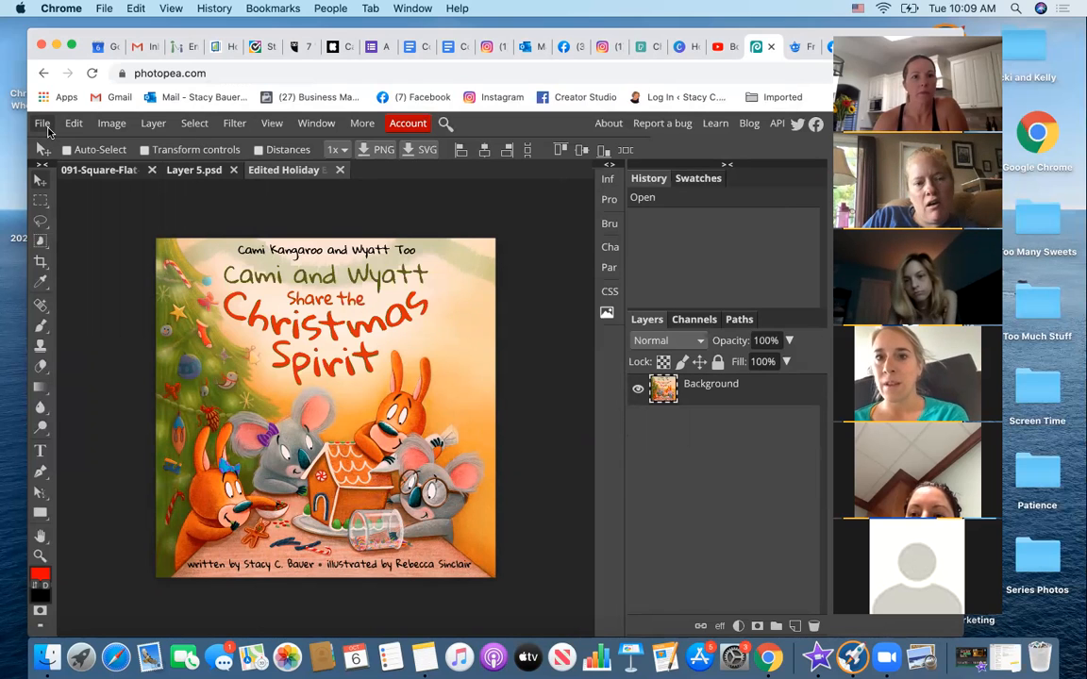
click(43, 123)
mouse_move(74, 123)
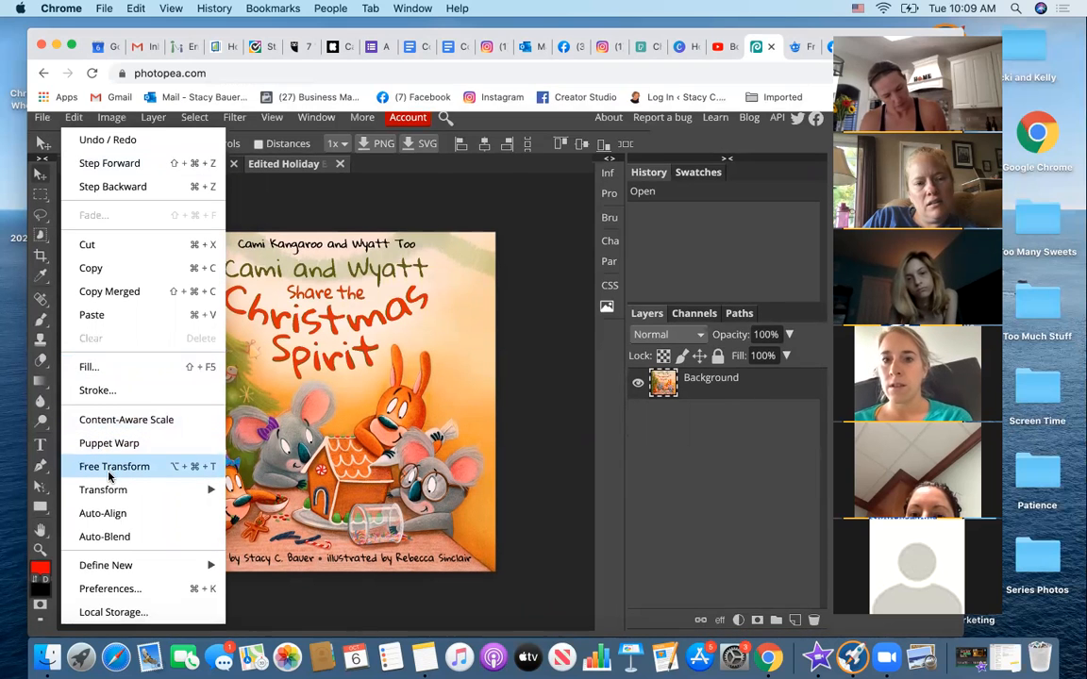
click(355, 382)
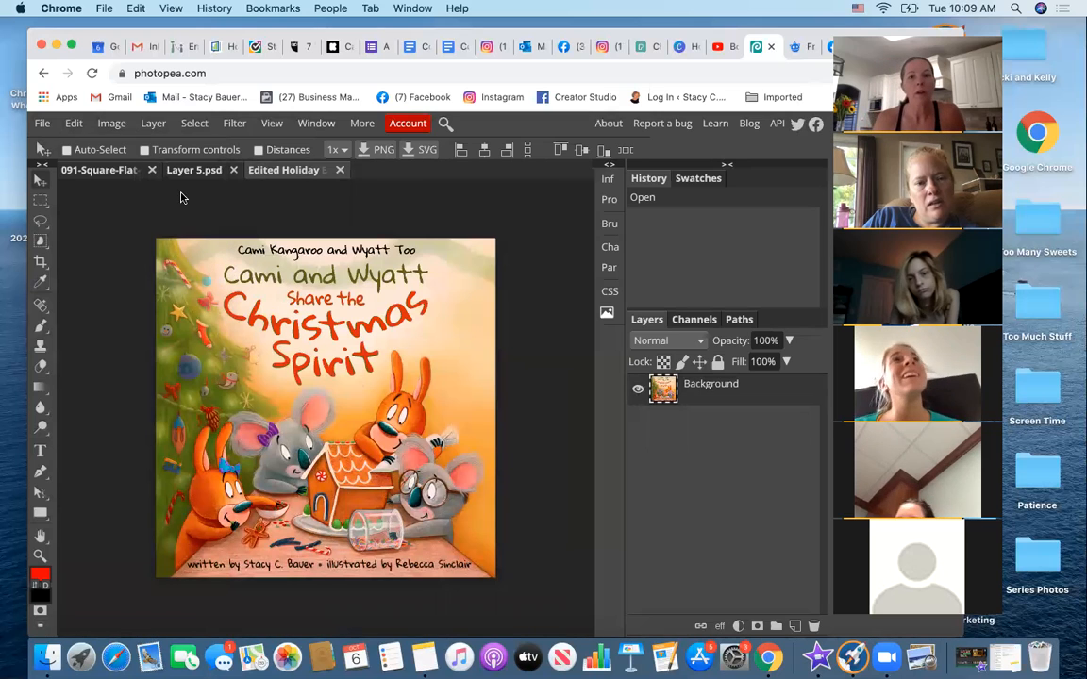
click(73, 125)
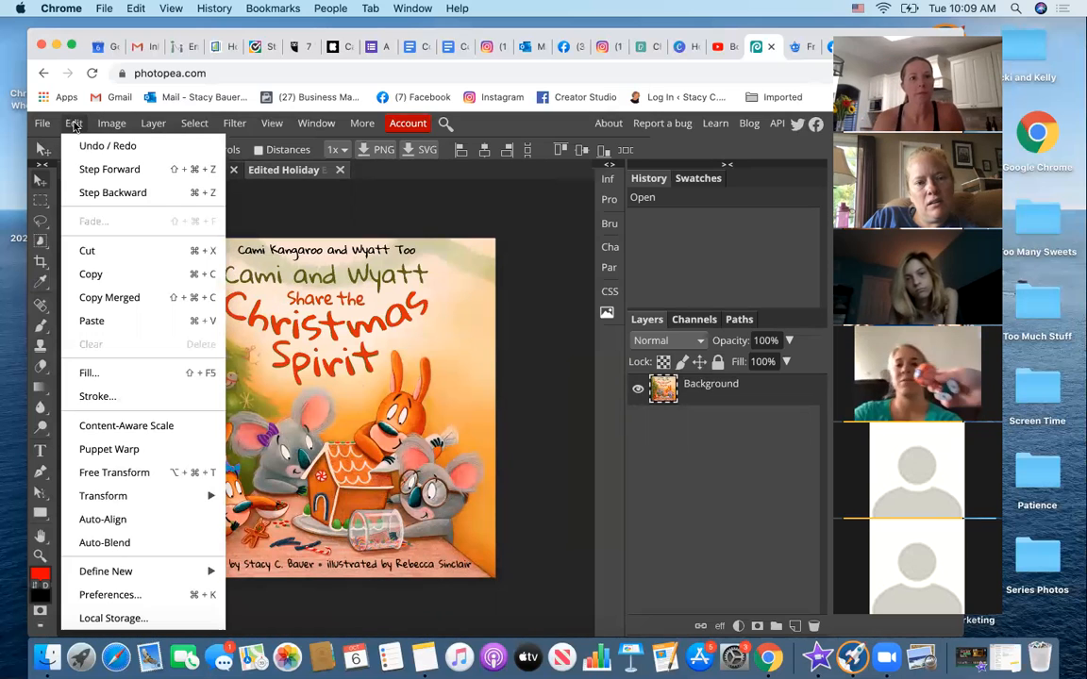
click(329, 383)
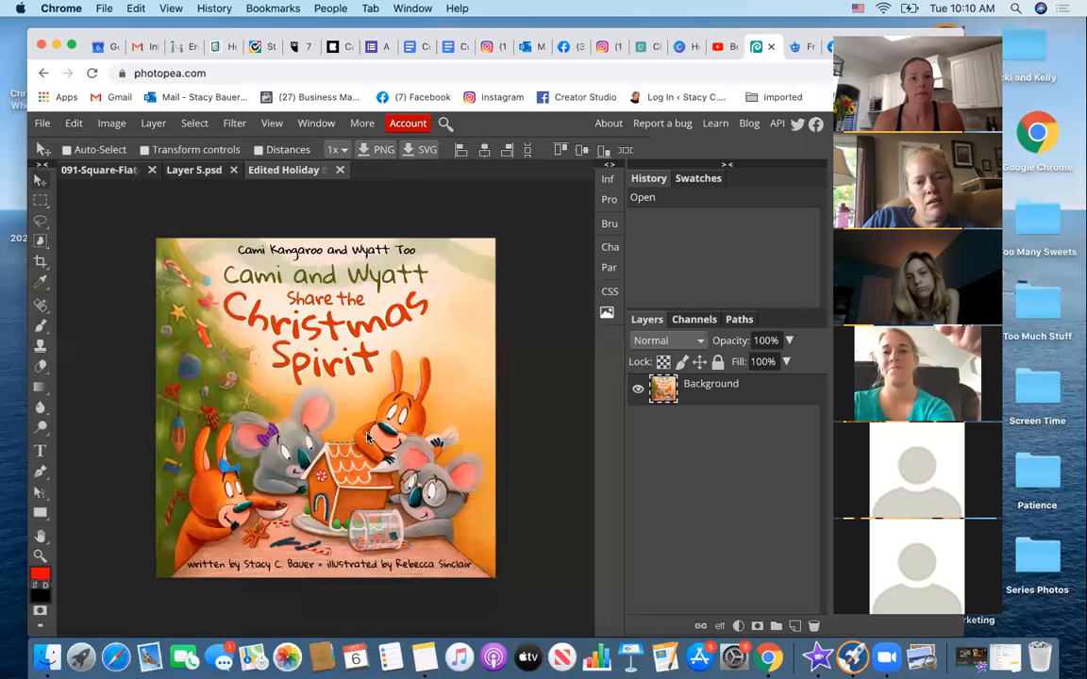
Copy the entire holiday cover image and paste it into Layer 5.psd as a new layer above Layer 9.
key(super+a)
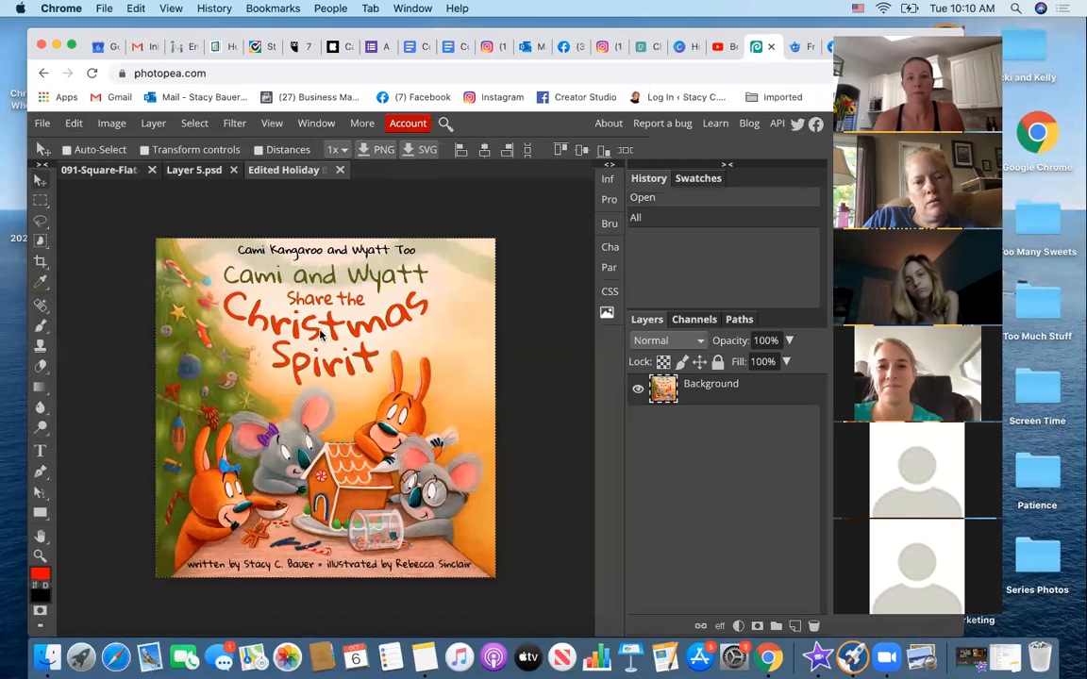
key(super+c)
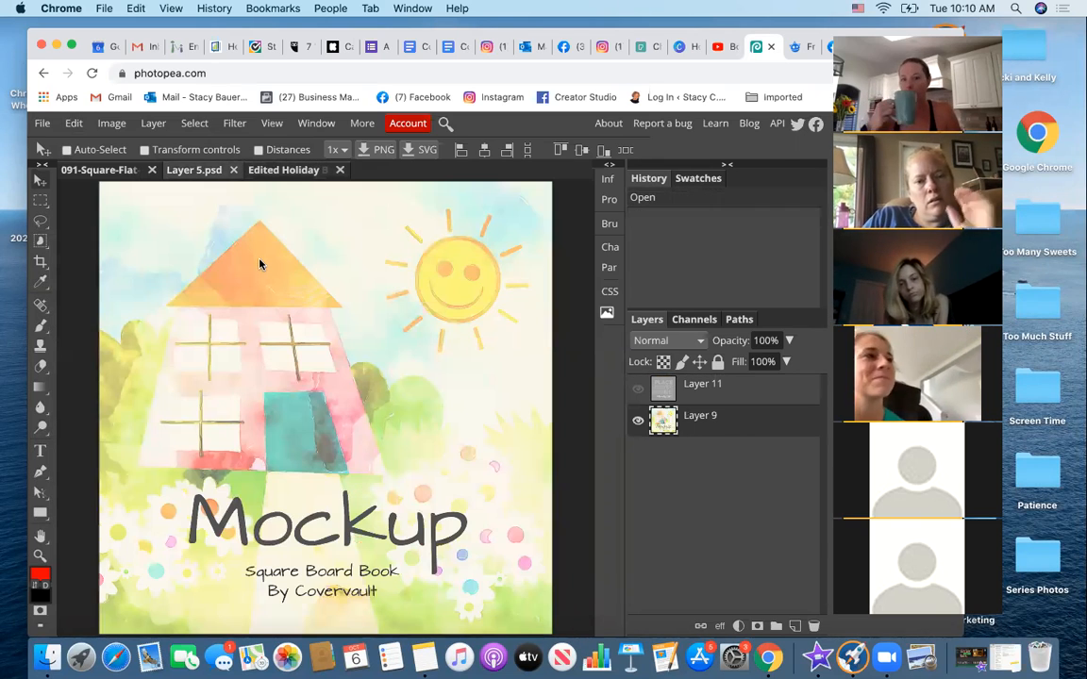
key(super+v)
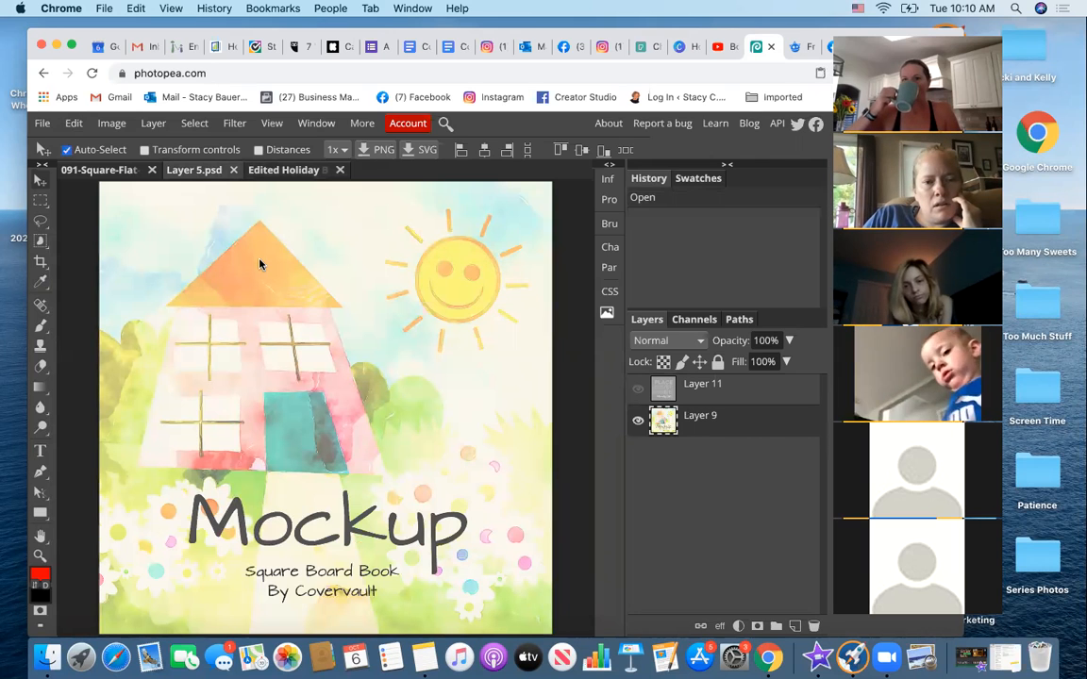
key(super+v)
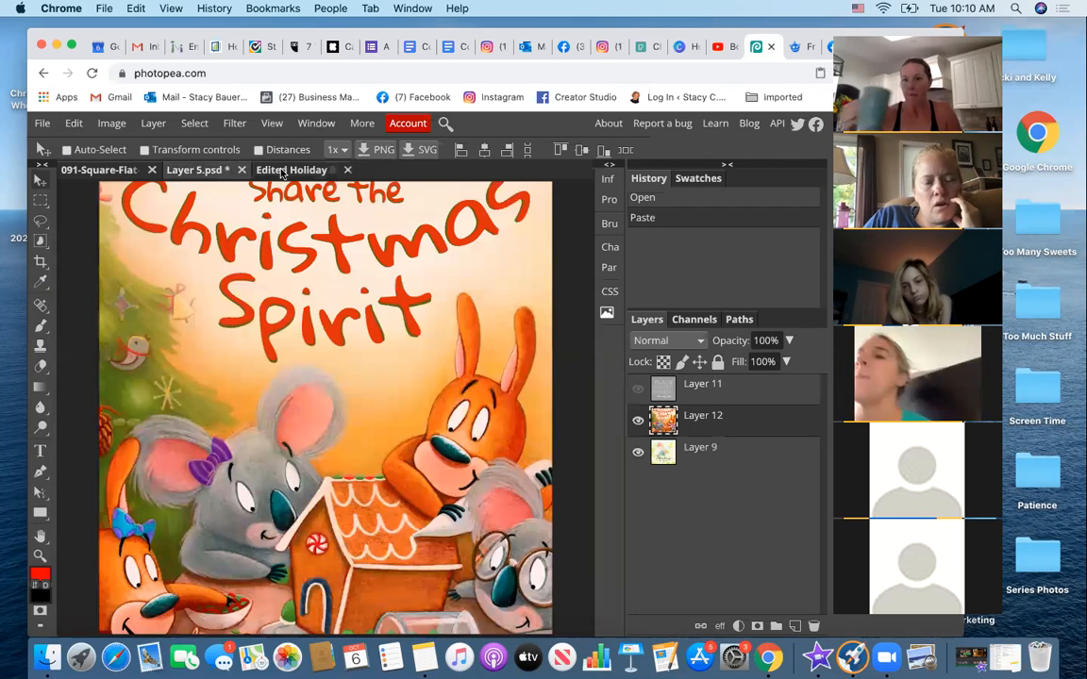
click(275, 172)
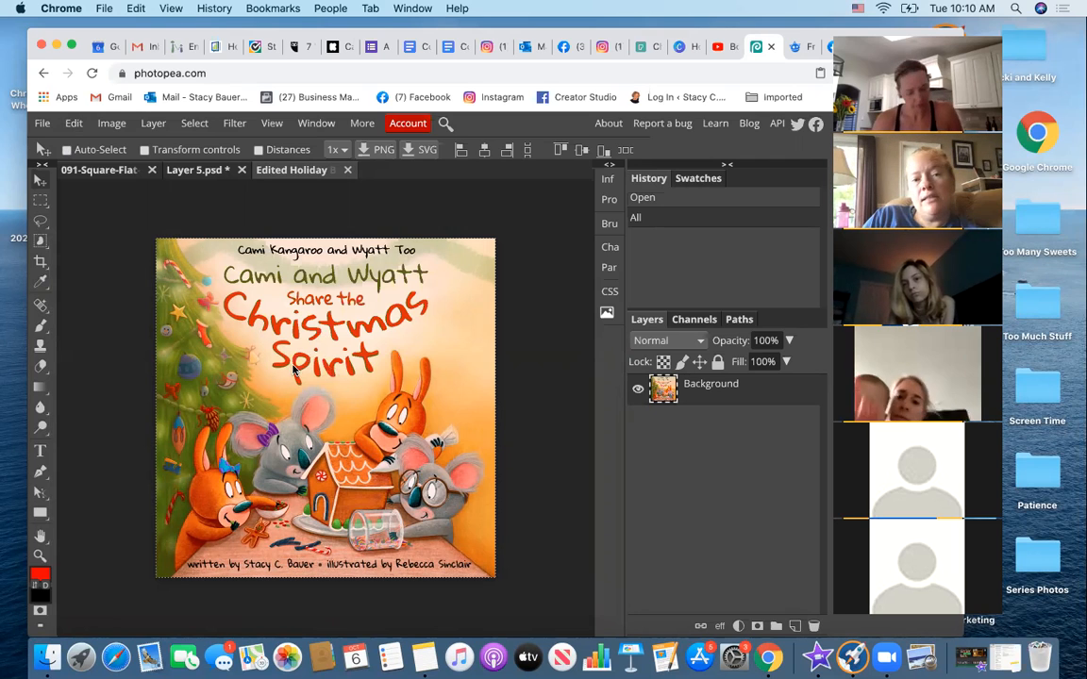
click(188, 170)
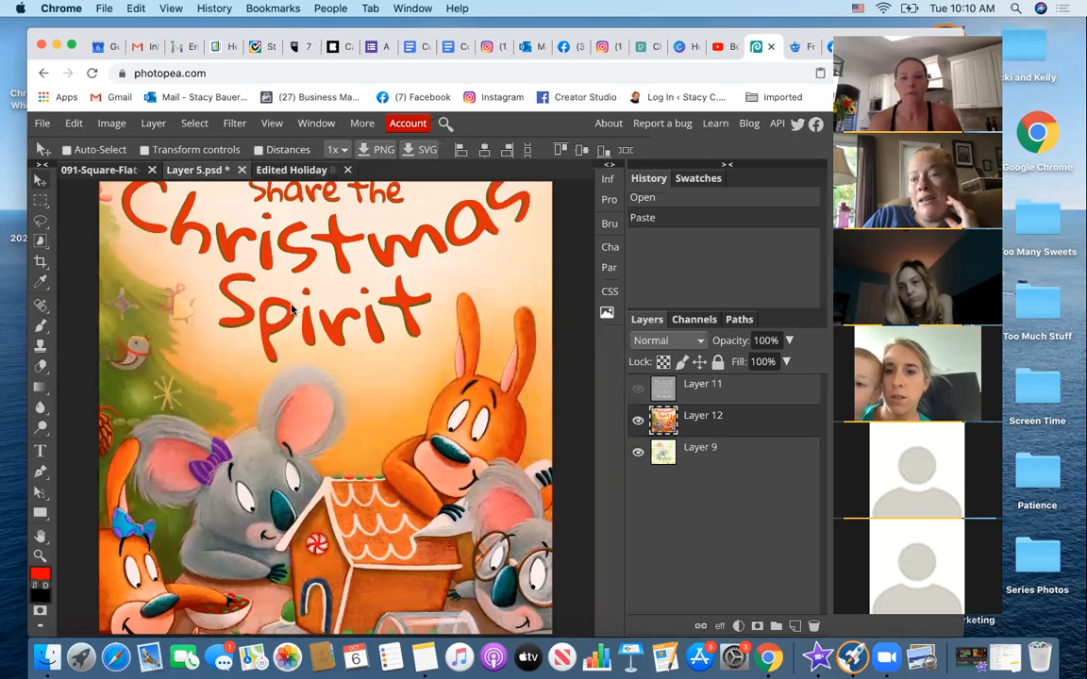
Start a Free Transform on the pasted cover in Layer 5.psd and move it so its upper-left corner lies inside the canvas.
click(42, 123)
click(72, 127)
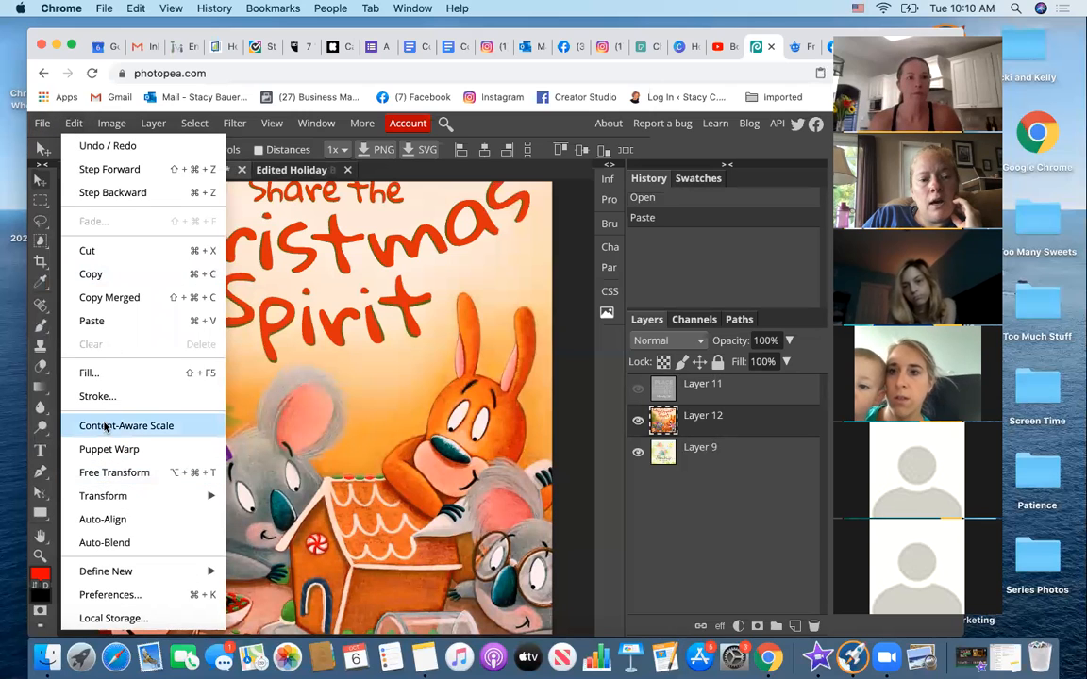
mouse_move(94, 497)
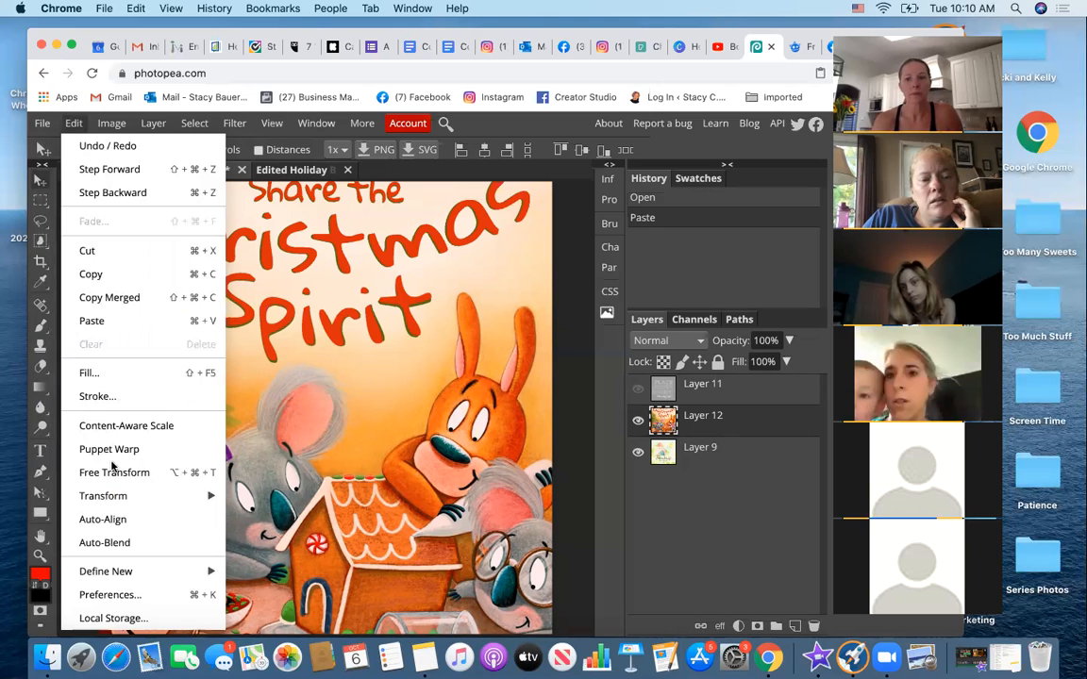
click(208, 418)
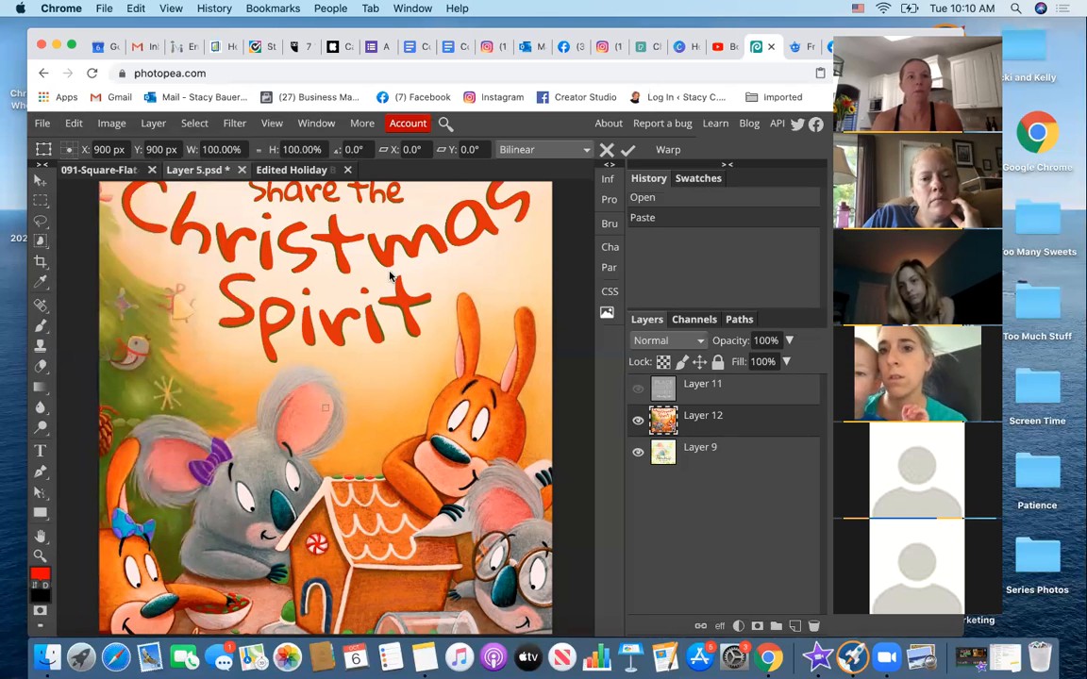
drag(550, 189, 434, 302)
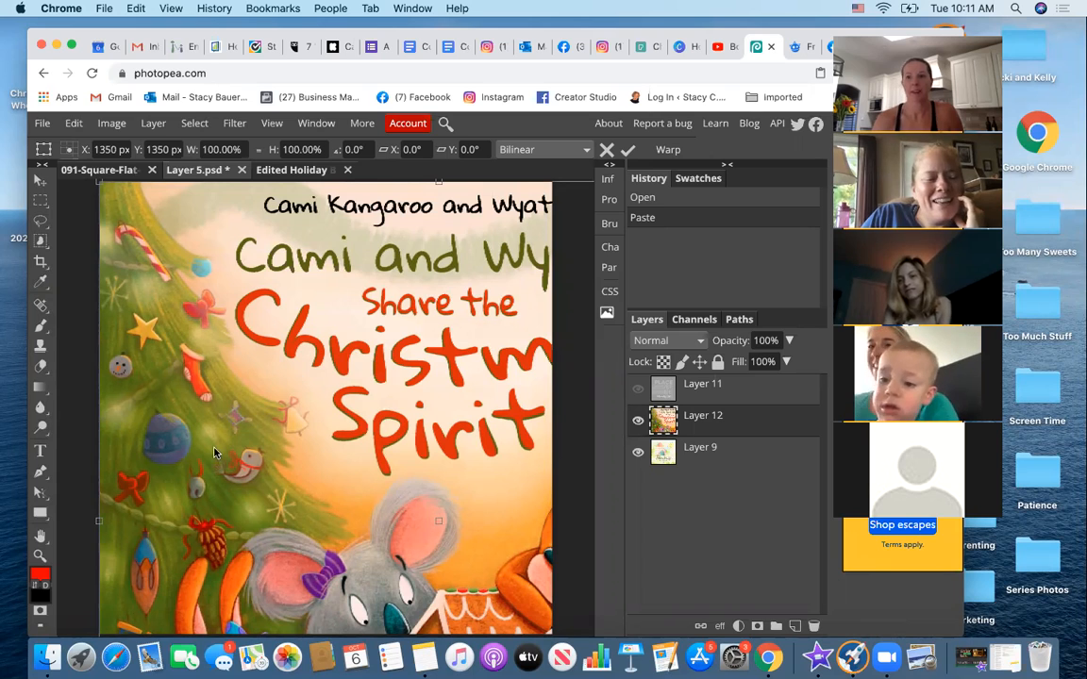
drag(204, 439, 252, 487)
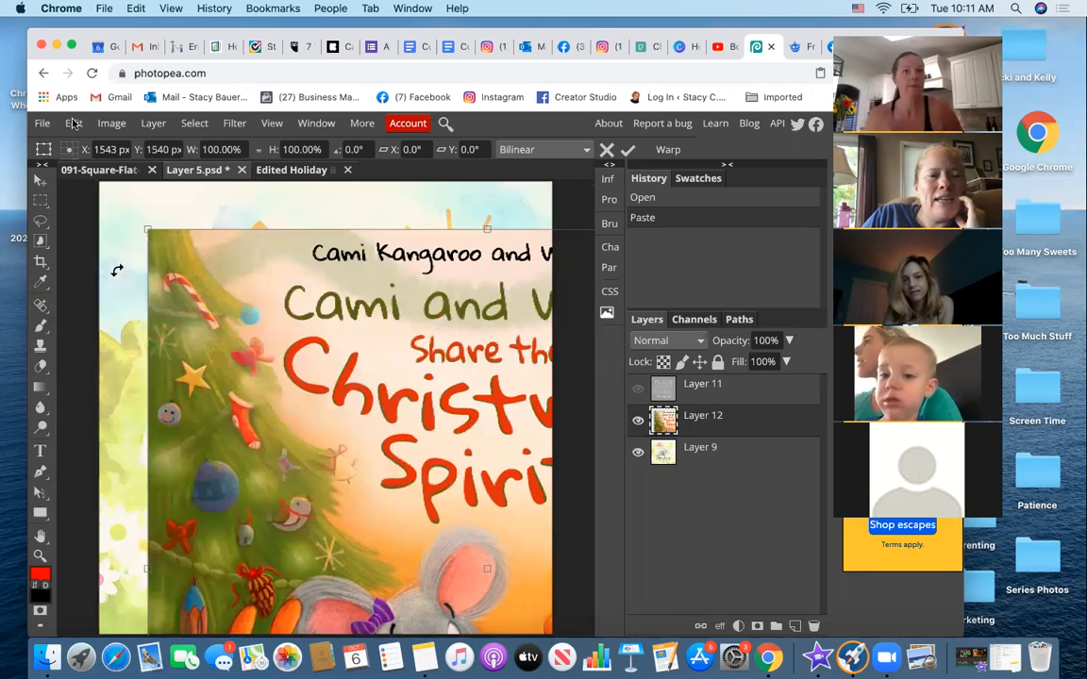
click(73, 122)
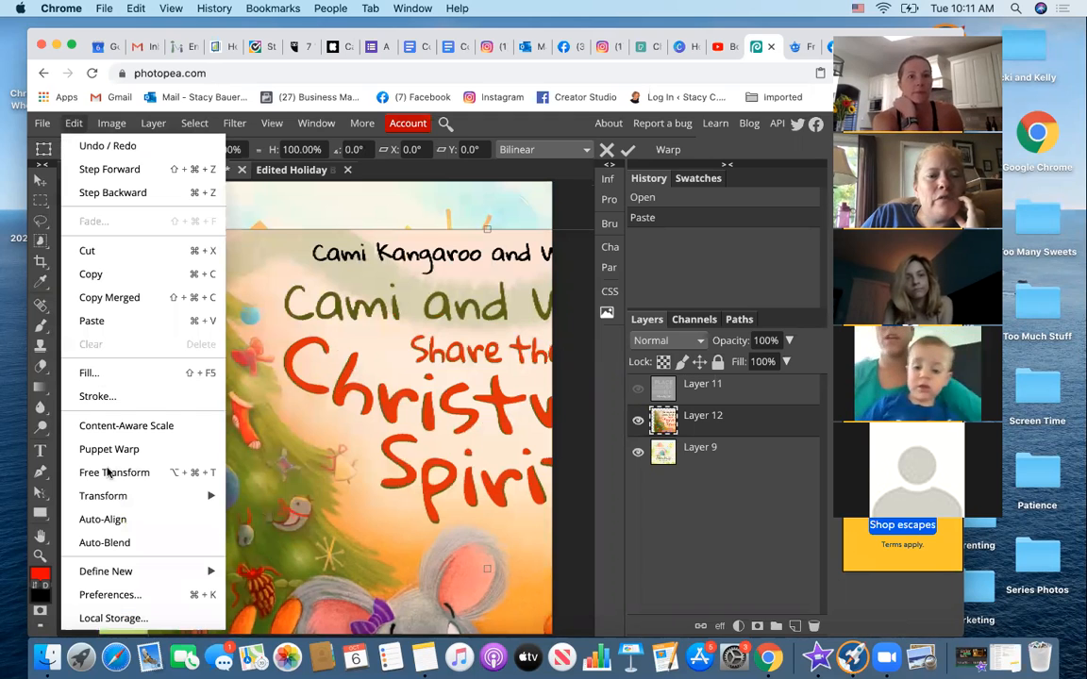
click(76, 128)
drag(148, 230, 147, 231)
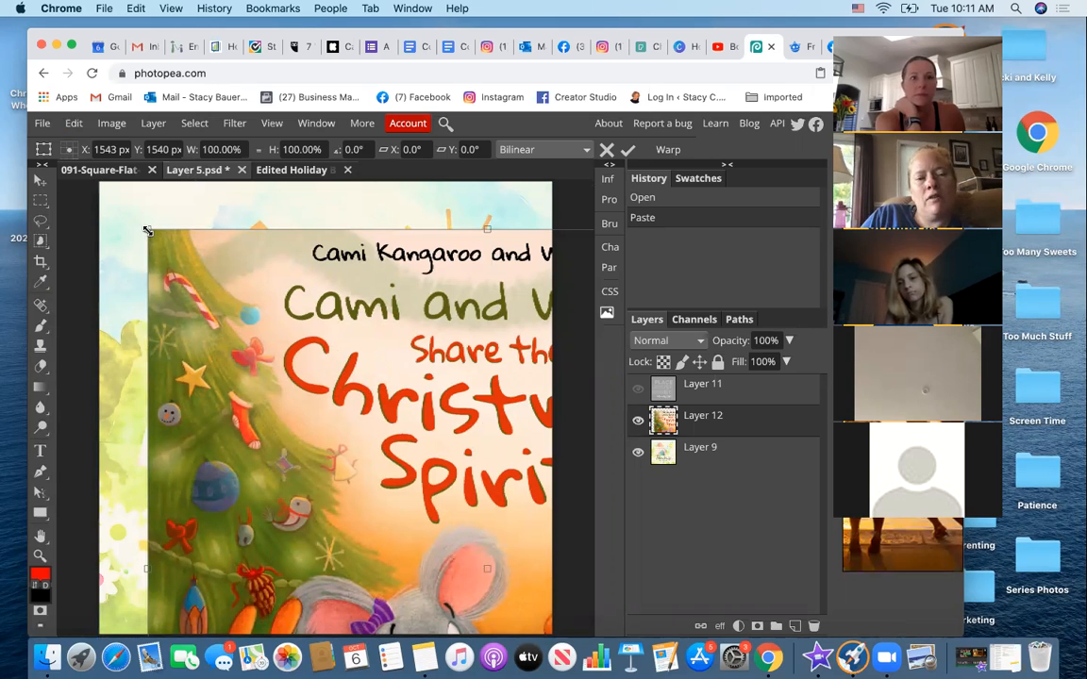
Scale the pasted holiday cover to 66.67% in width and height so it fills the Layer 5.psd canvas, and apply the transform.
mouse_move(186, 253)
mouse_down()
mouse_move(327, 334)
mouse_move(174, 267)
mouse_move(141, 224)
mouse_move(186, 242)
mouse_up()
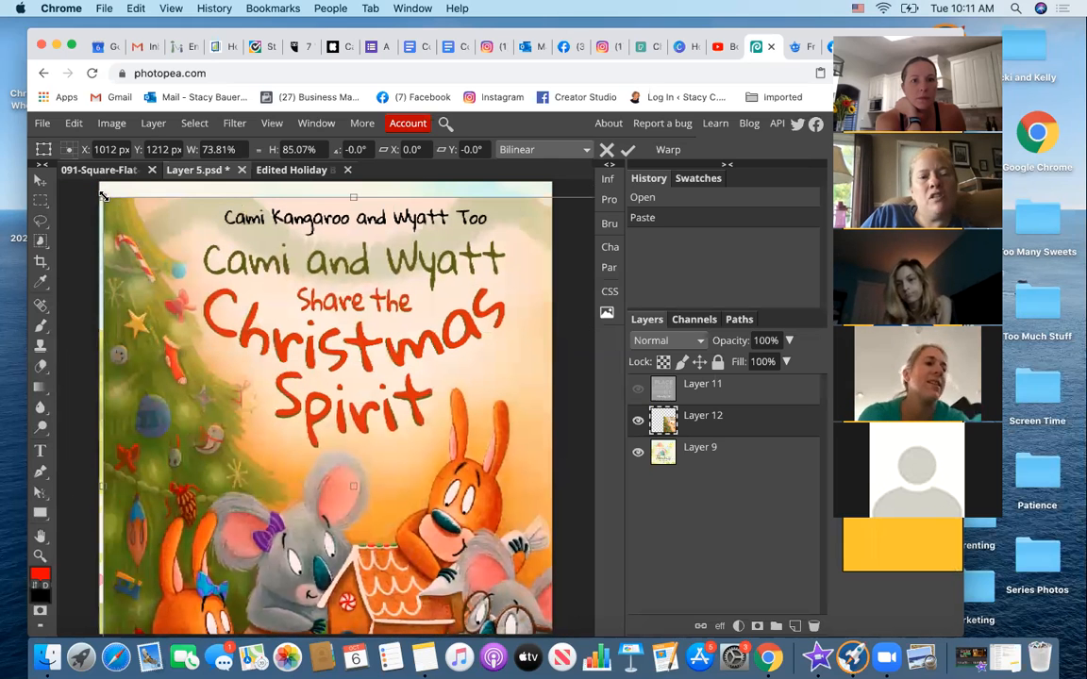
drag(146, 228, 187, 252)
drag(133, 219, 161, 203)
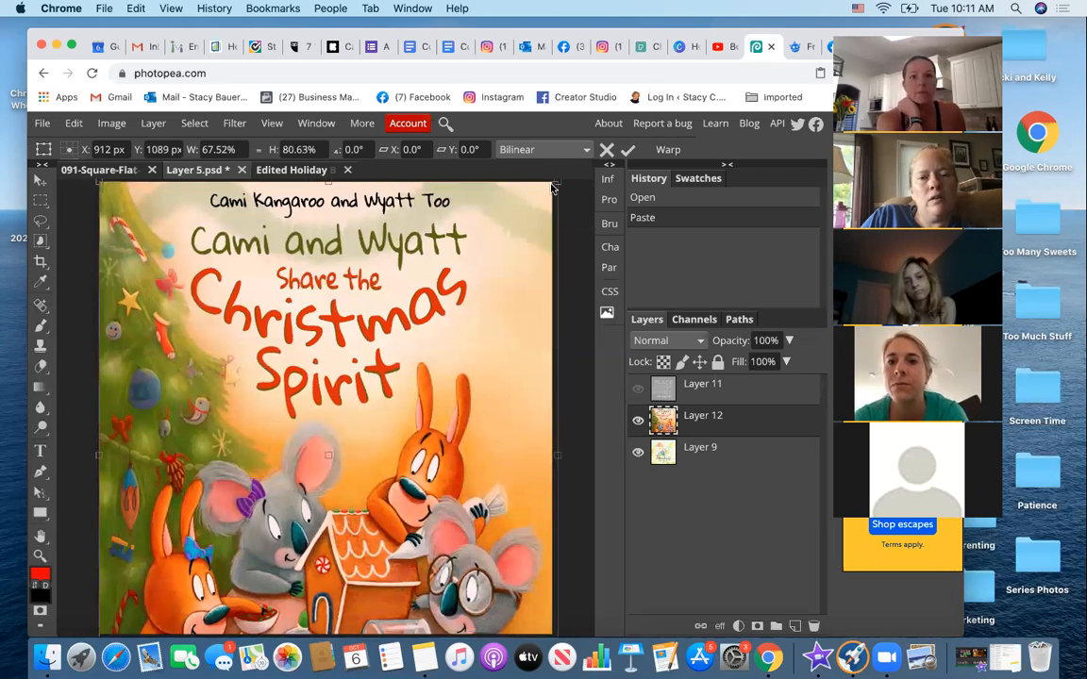
drag(553, 186, 544, 181)
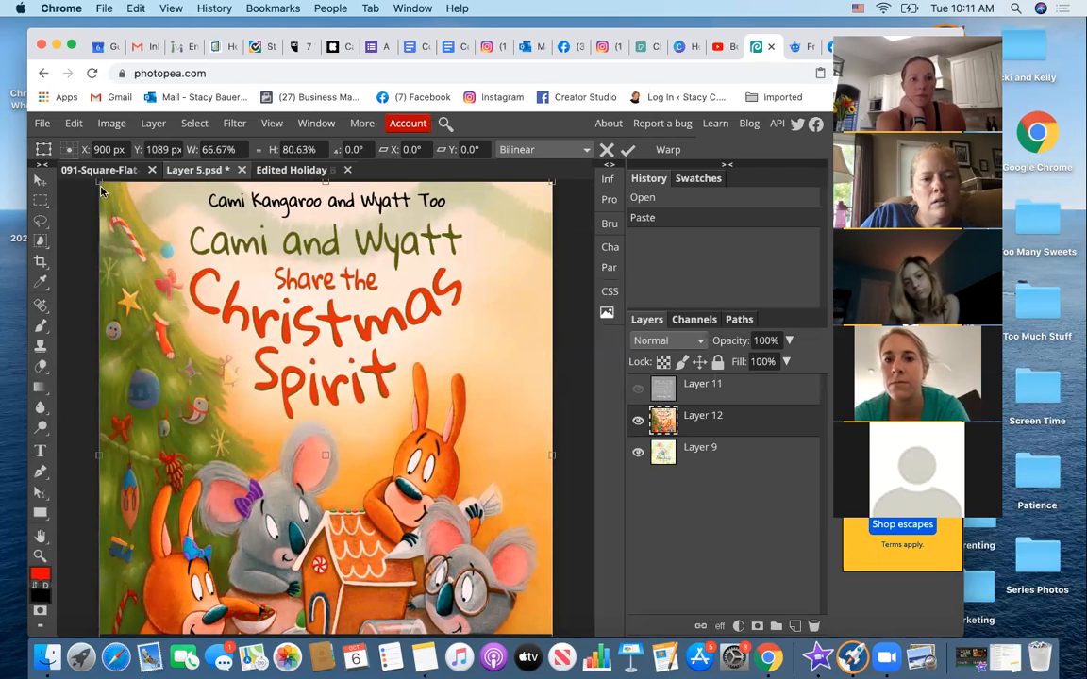
drag(99, 181, 160, 170)
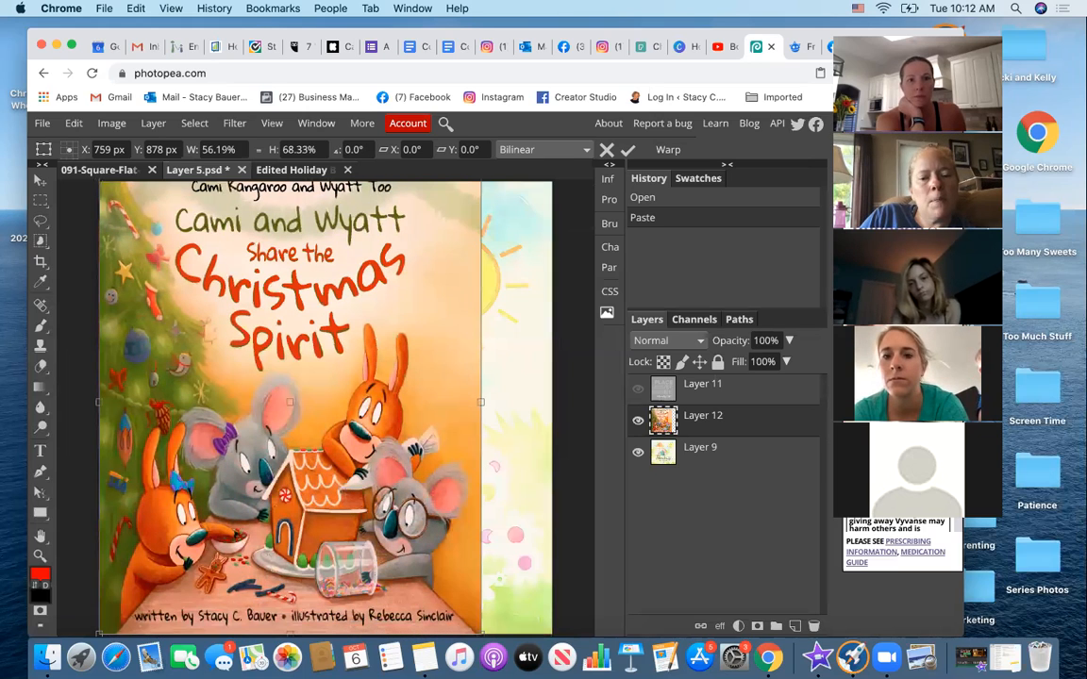
drag(482, 635, 554, 635)
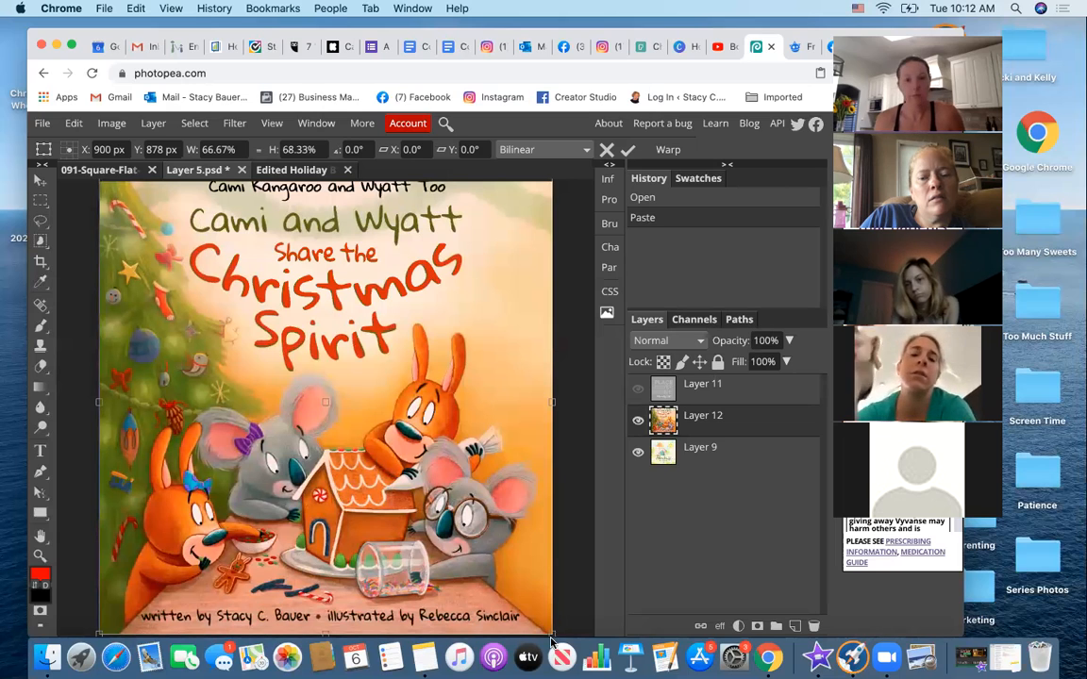
drag(552, 634, 543, 625)
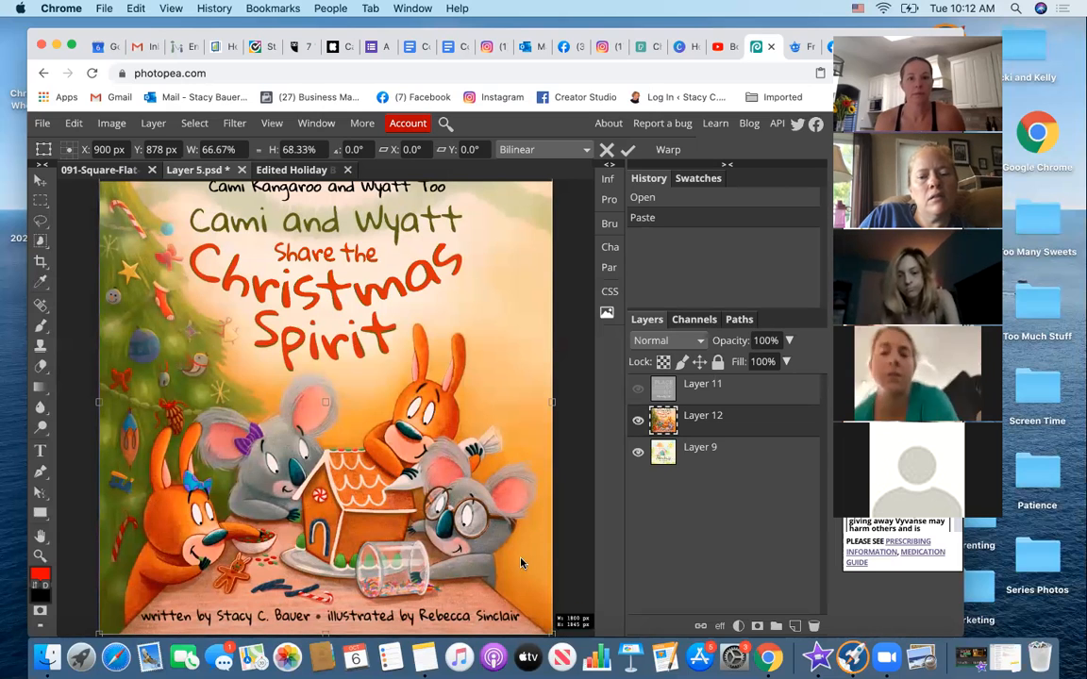
mouse_move(514, 558)
mouse_down()
mouse_move(530, 574)
mouse_move(520, 571)
mouse_up()
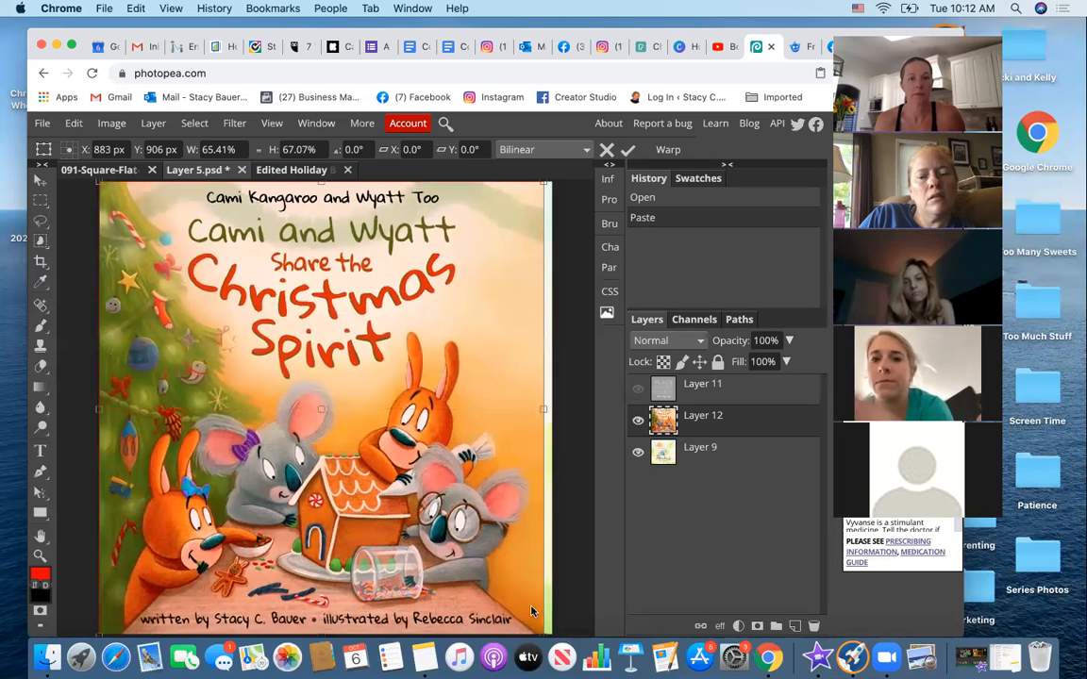
drag(542, 632, 551, 629)
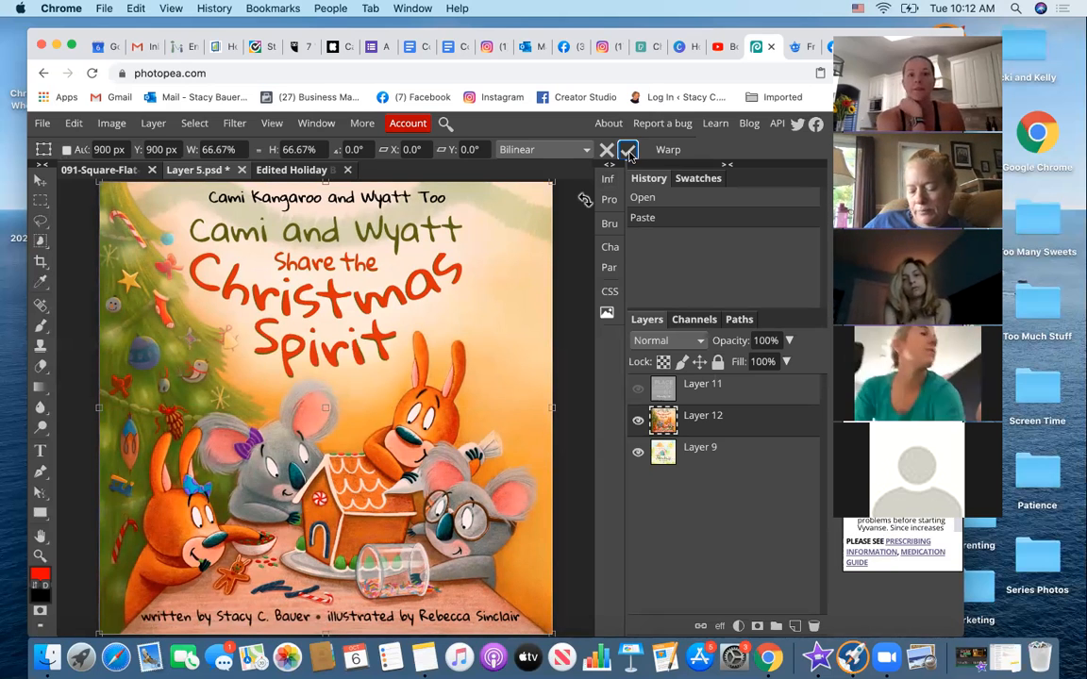
click(628, 152)
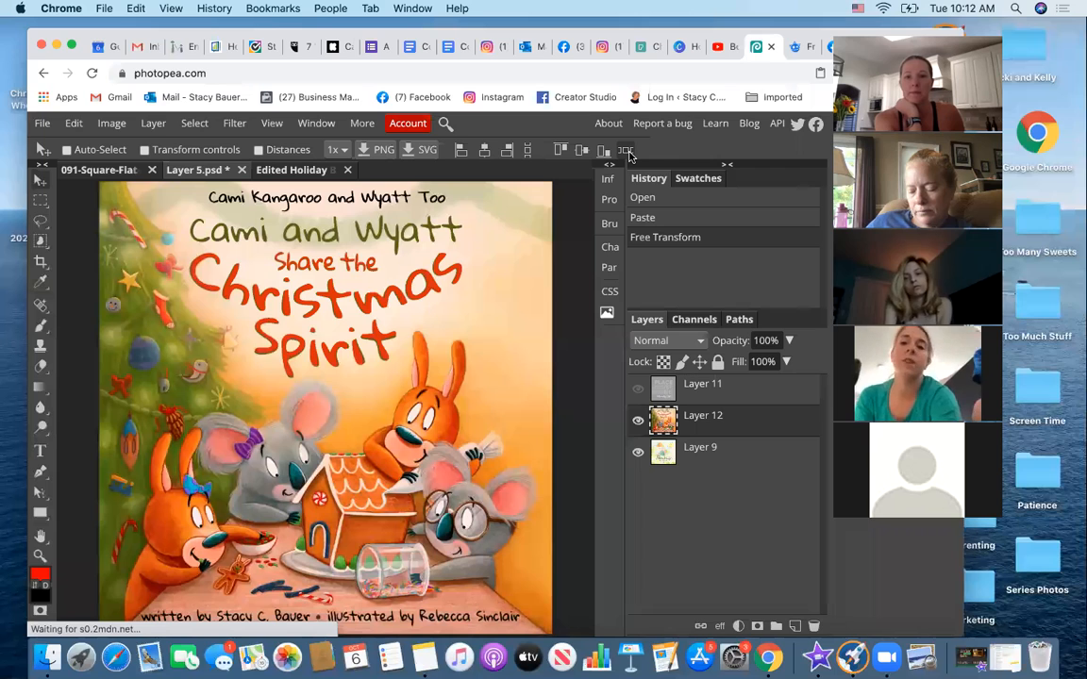
Save the Layer 5.psd smart object and check the holiday cover in the square board book mockup.
click(42, 123)
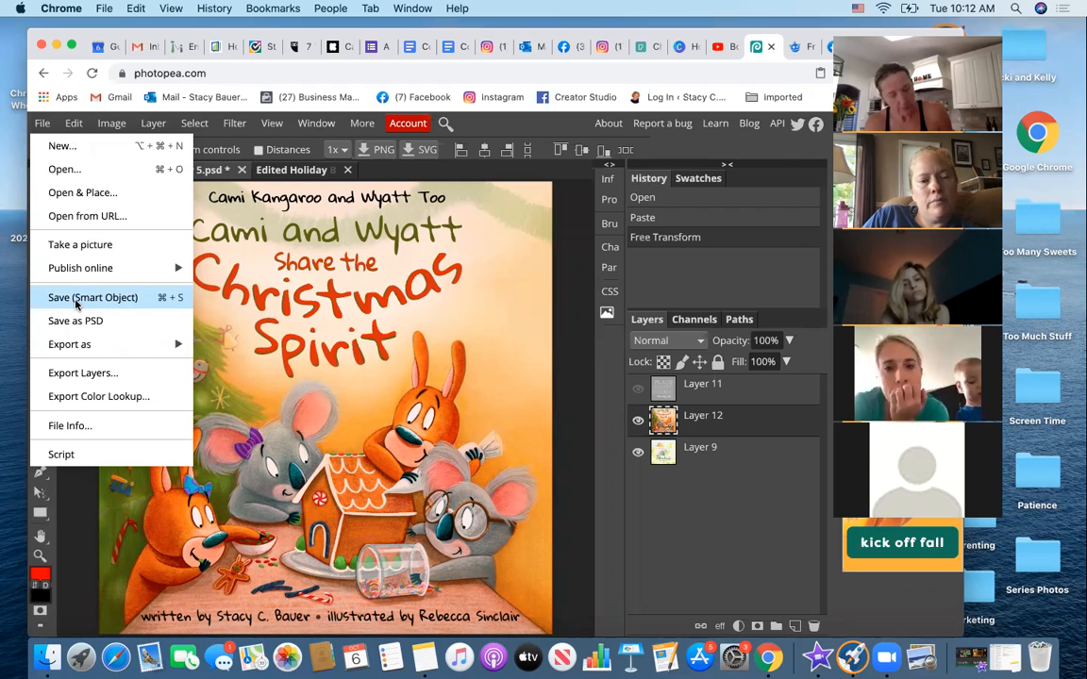
click(134, 305)
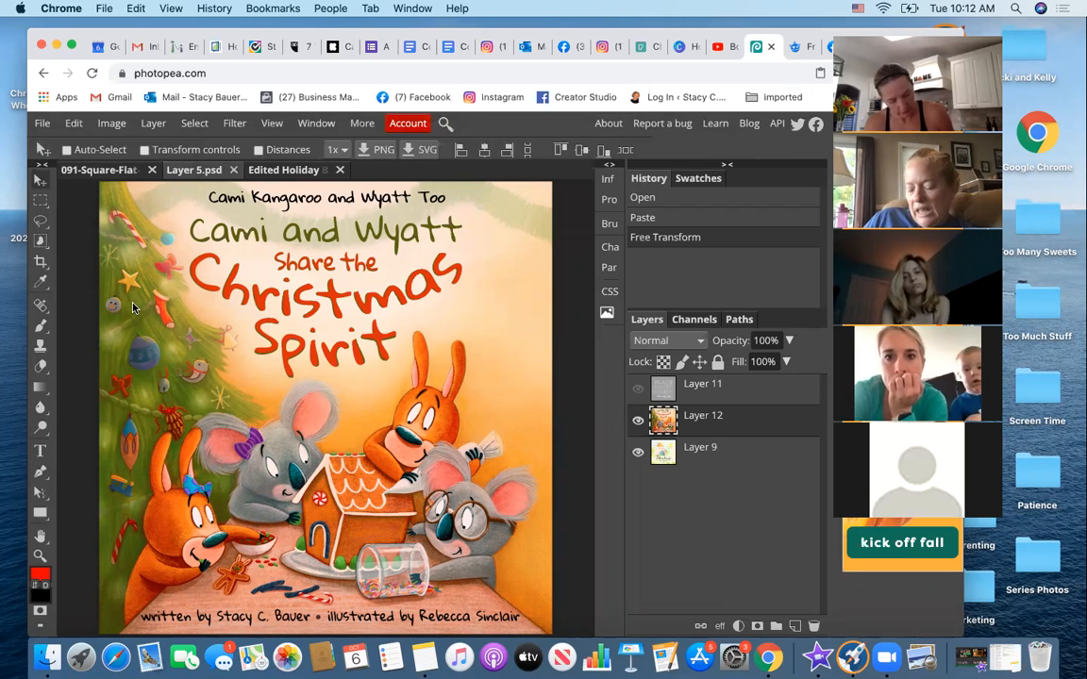
click(100, 171)
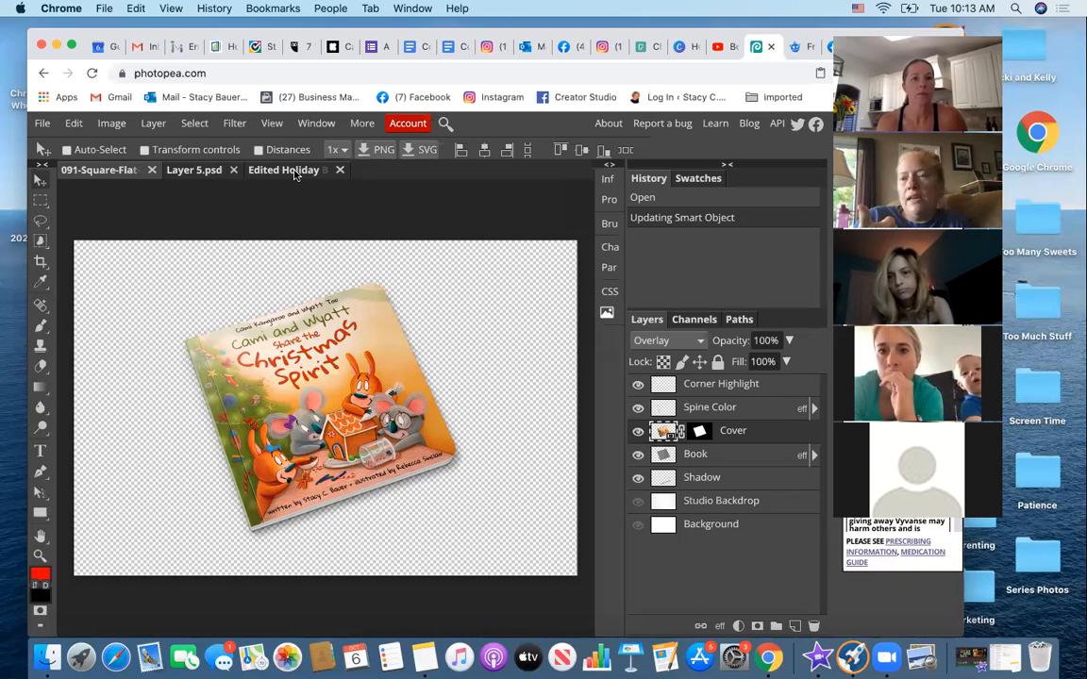
click(202, 173)
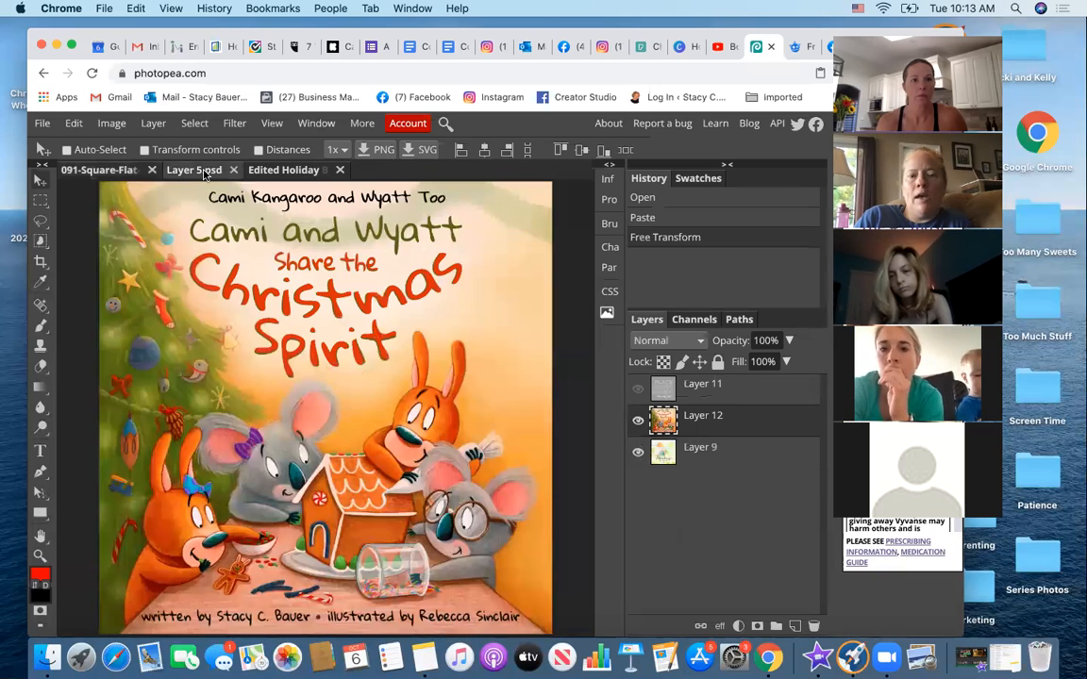
click(105, 174)
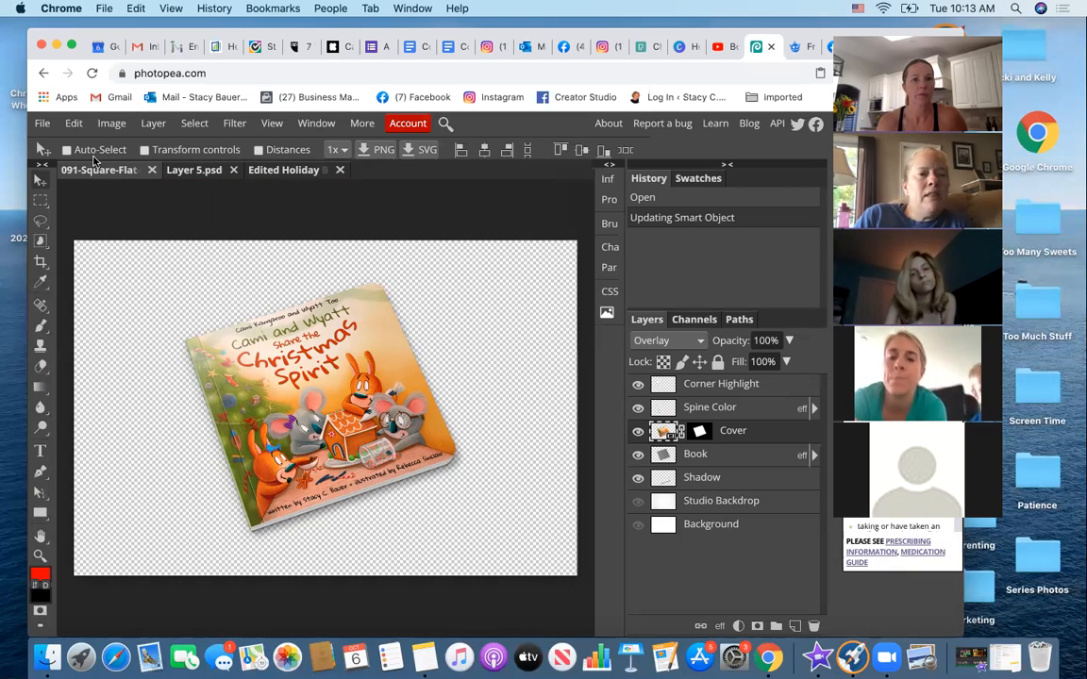
click(42, 123)
click(43, 124)
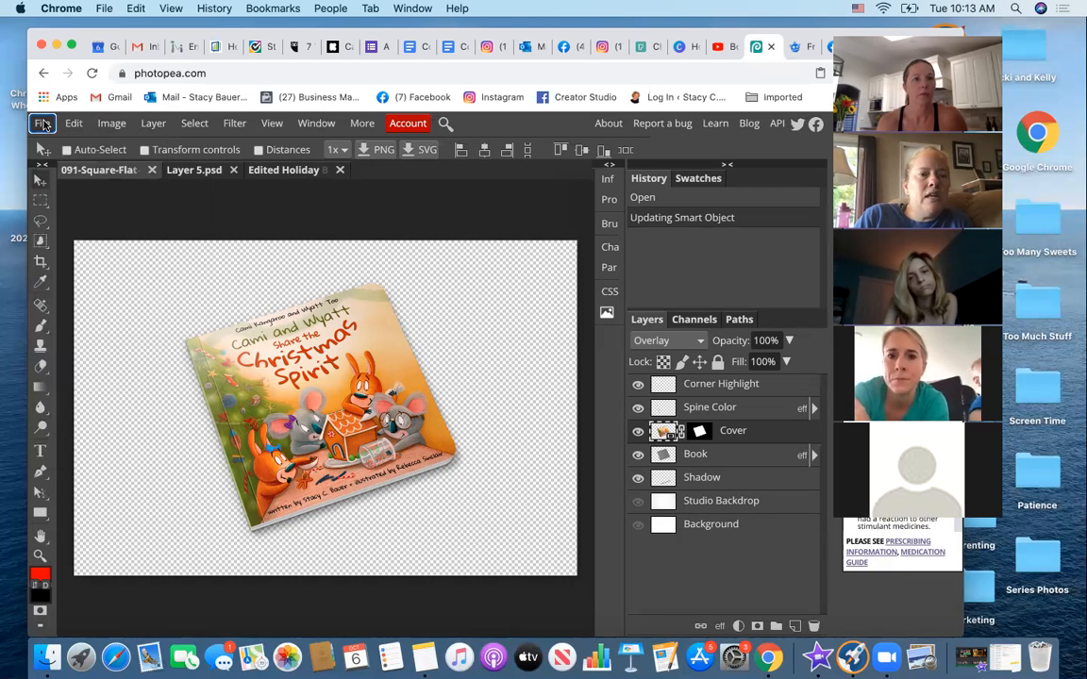
click(41, 261)
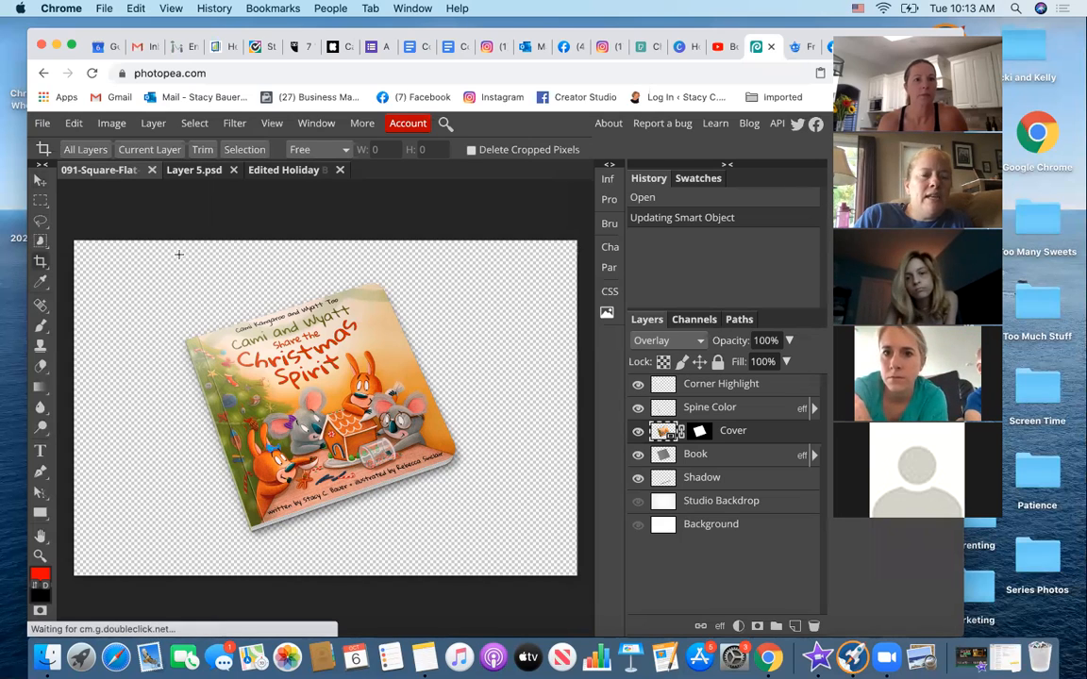
drag(177, 255, 462, 539)
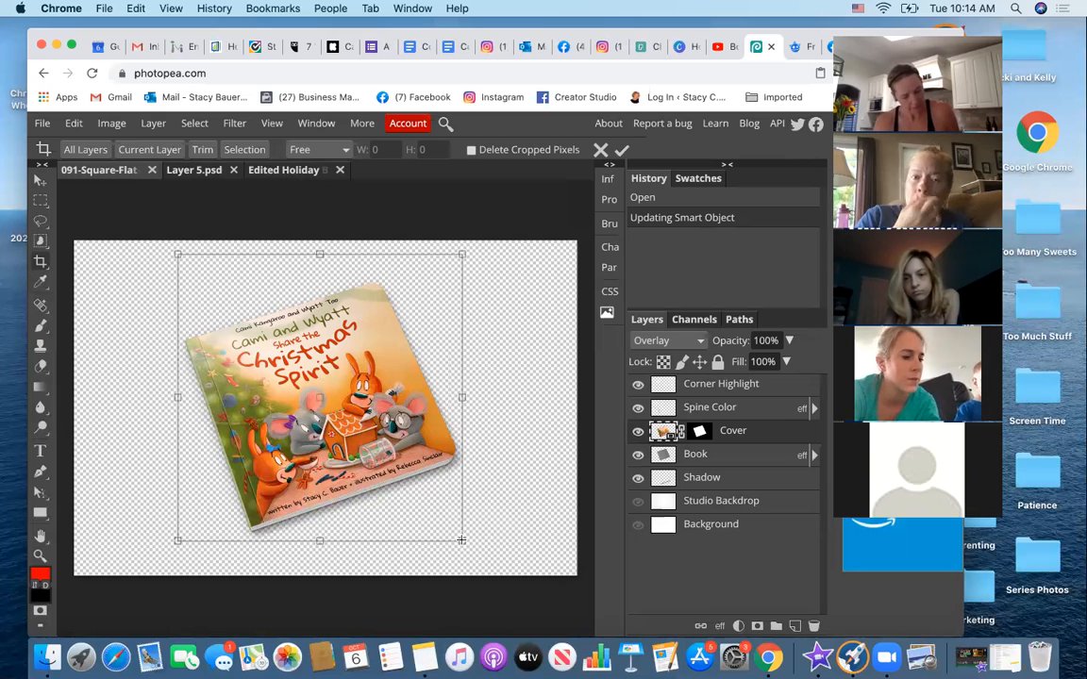
Save the board book mockup as a PSD, place the downloaded file on the desktop and open it in Preview.
click(44, 125)
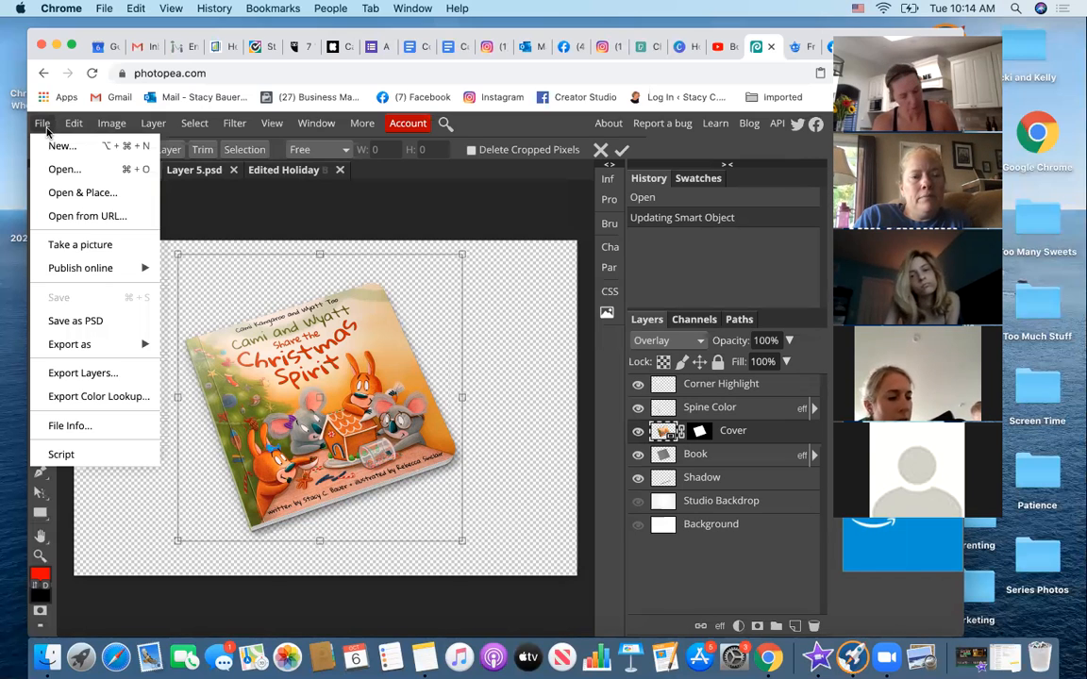
click(64, 321)
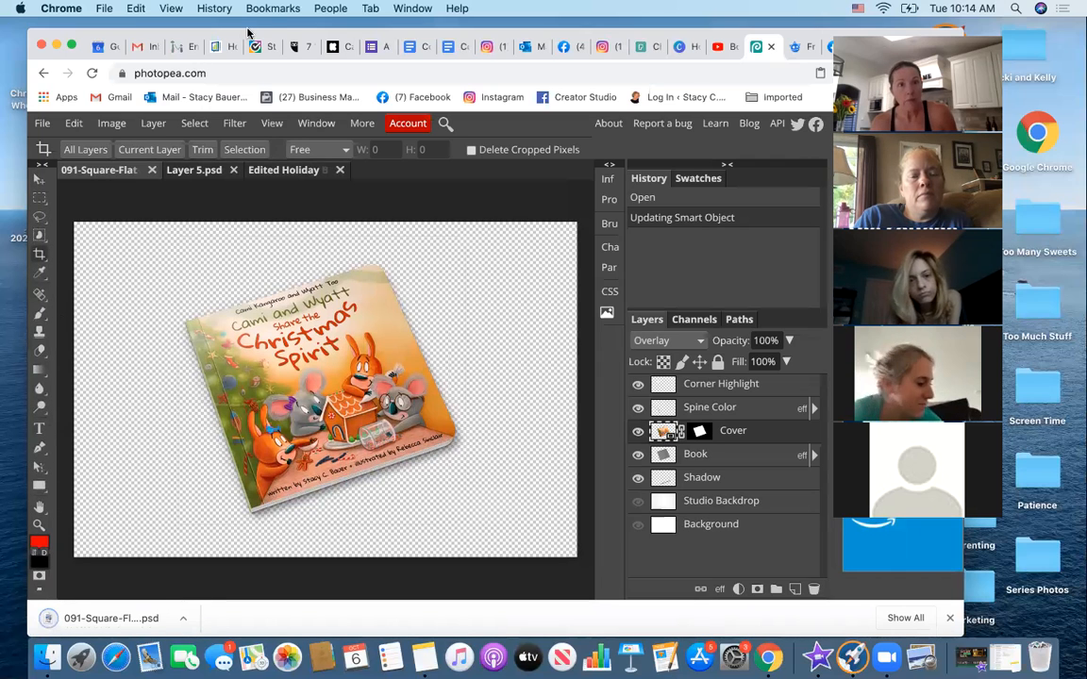
drag(252, 35, 597, 24)
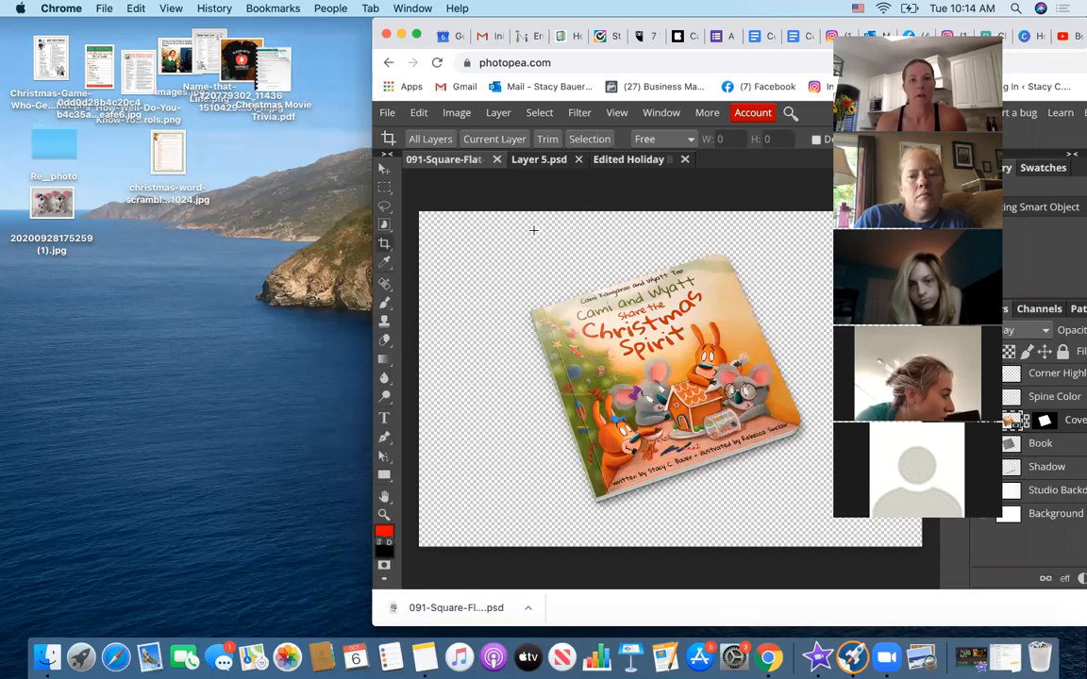
drag(528, 229, 556, 290)
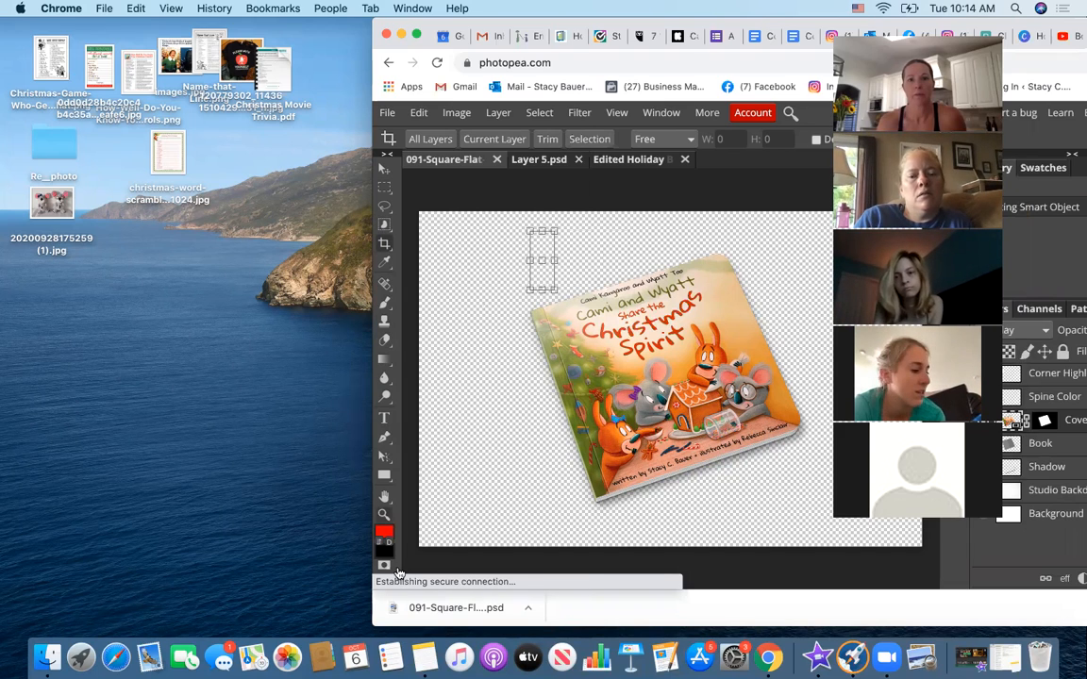
drag(127, 461, 127, 445)
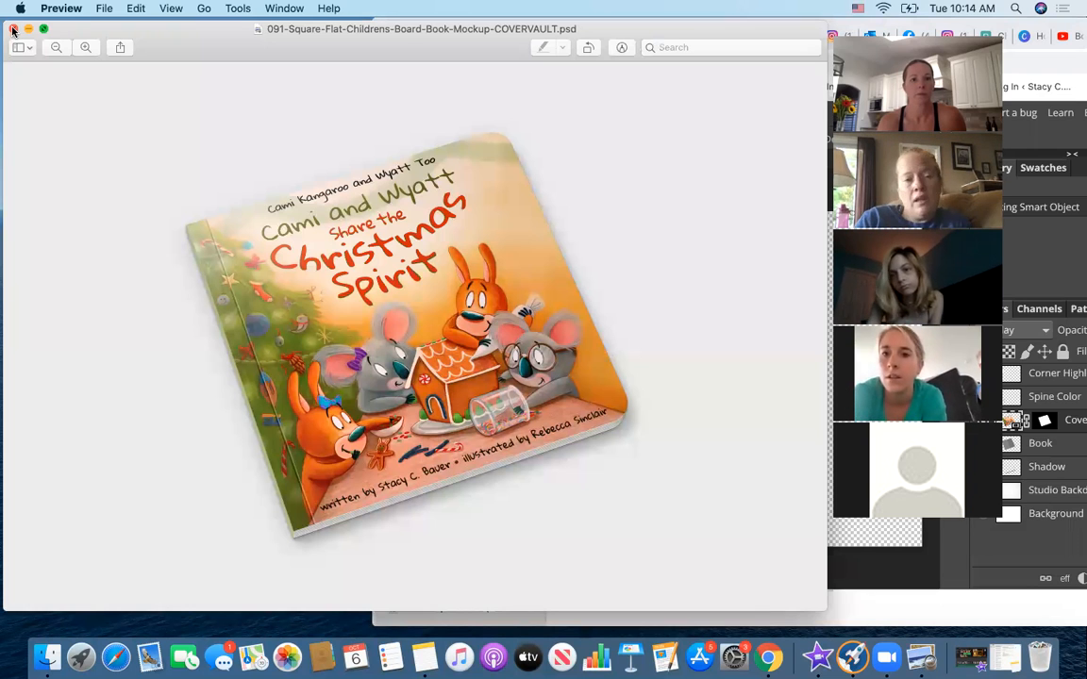
Return to Photopea and crop the mockup canvas closely around the whole book, to about 2320 × 2257 px.
drag(570, 25, 289, 12)
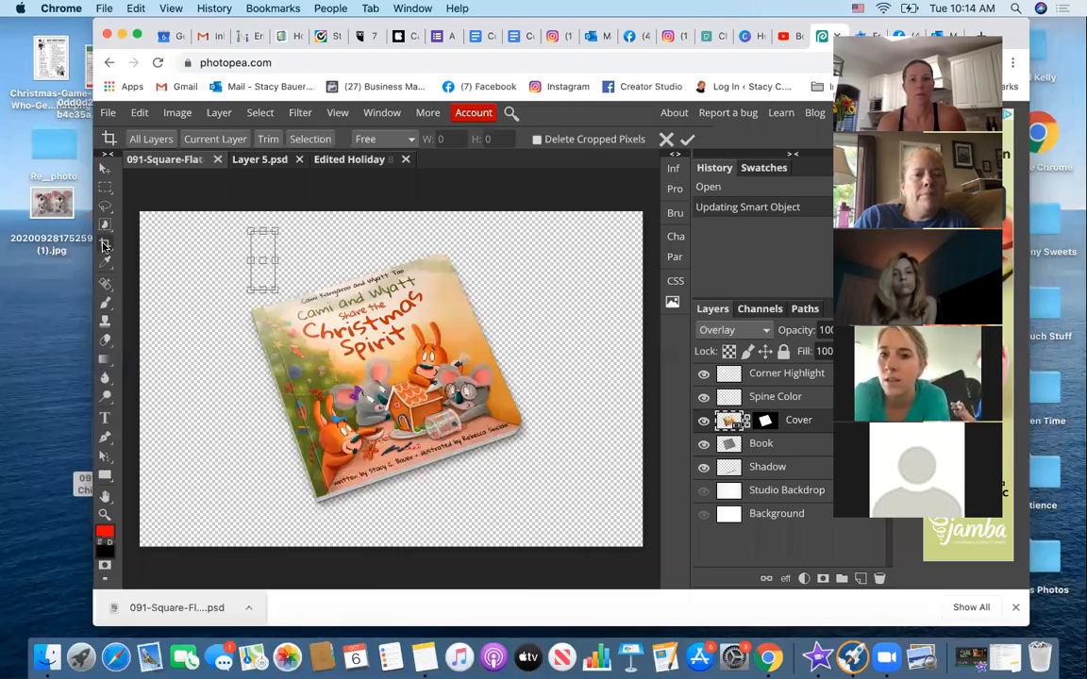
click(105, 245)
click(238, 241)
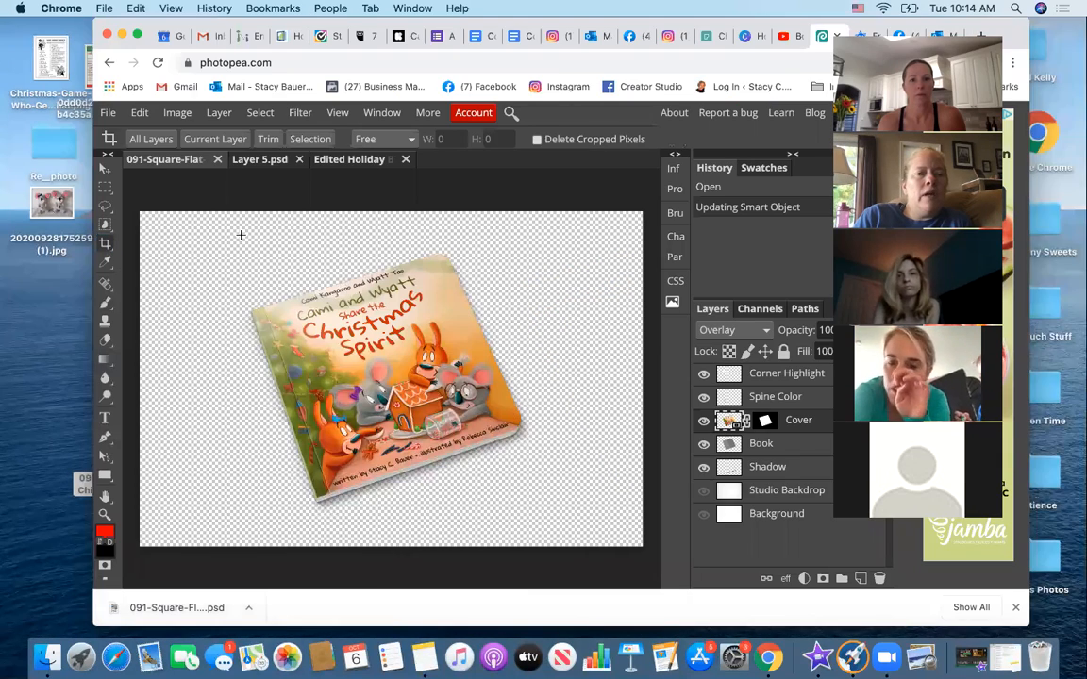
drag(246, 234, 537, 517)
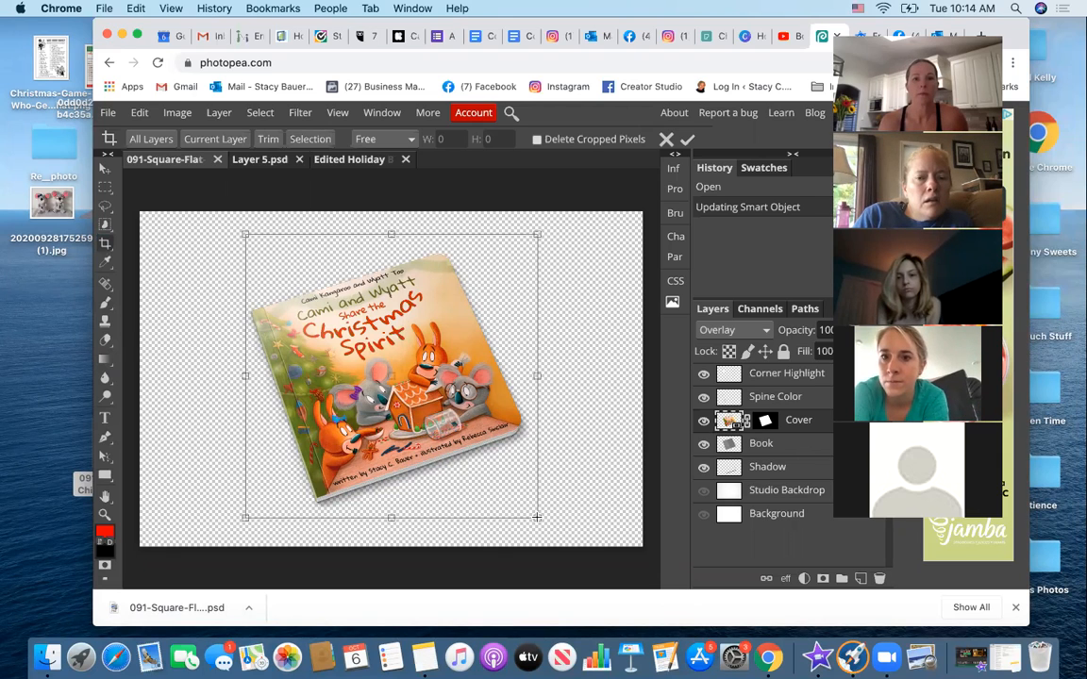
click(686, 141)
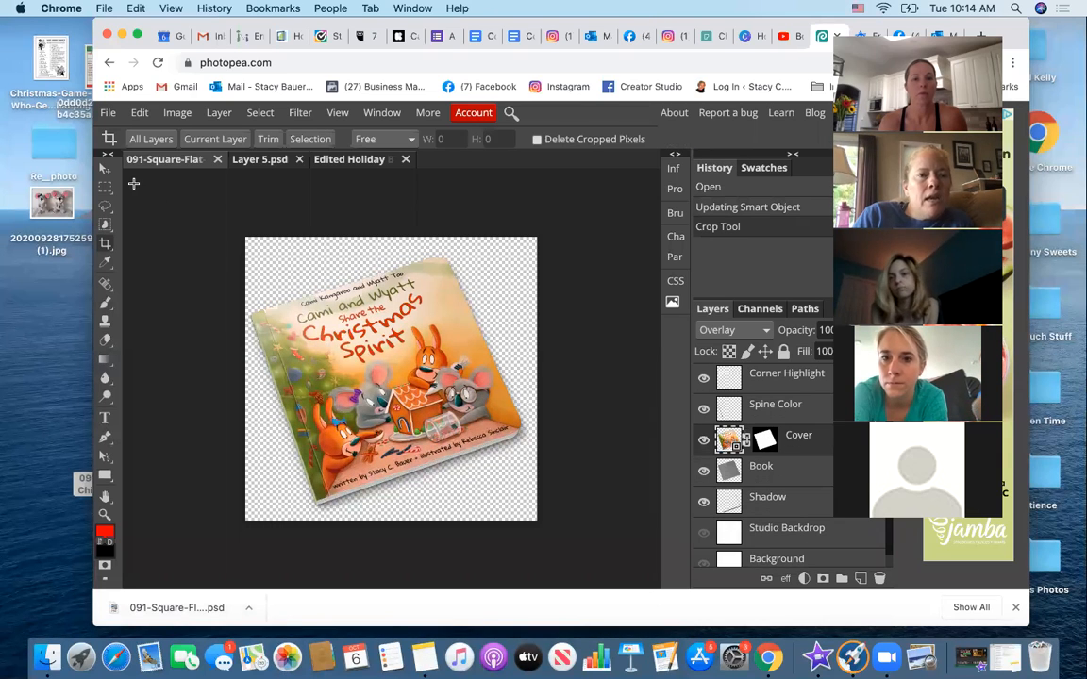
Export the cropped mockup as a PNG at 2320 × 2257 px and 100% quality, and place the downloaded file on the desktop.
click(106, 112)
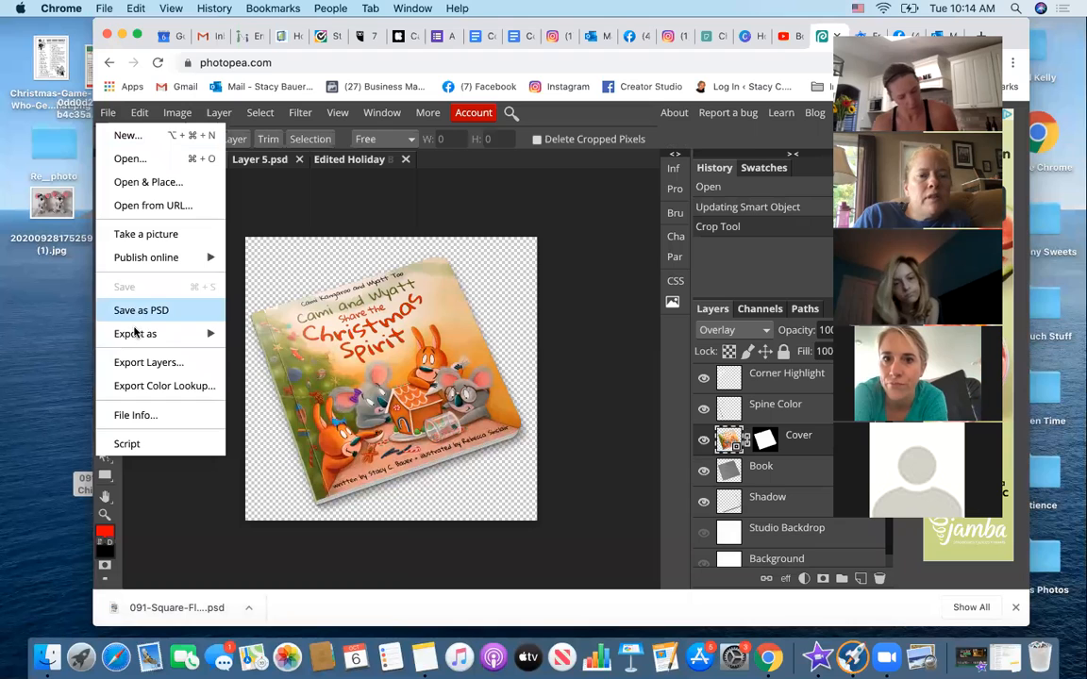
mouse_move(184, 333)
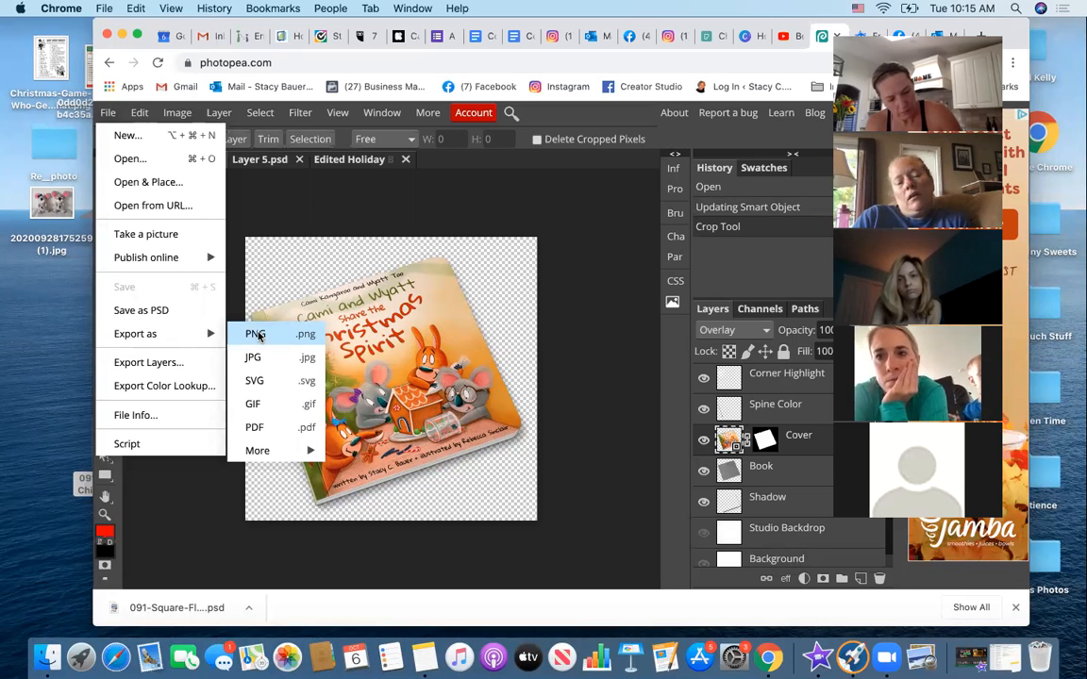
click(257, 333)
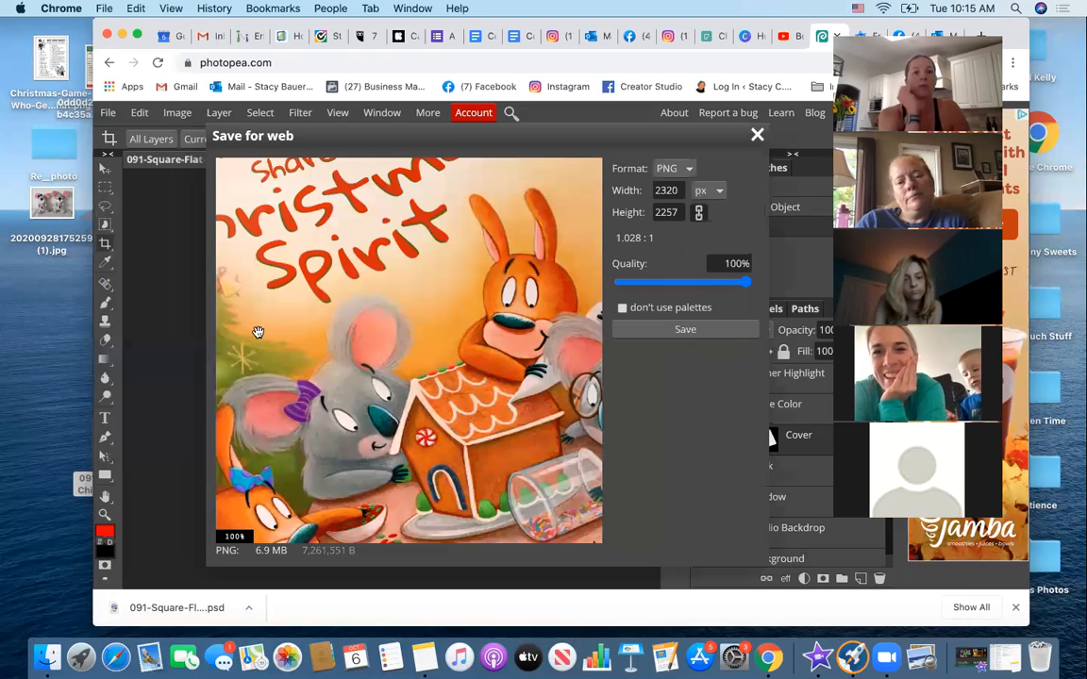
click(707, 336)
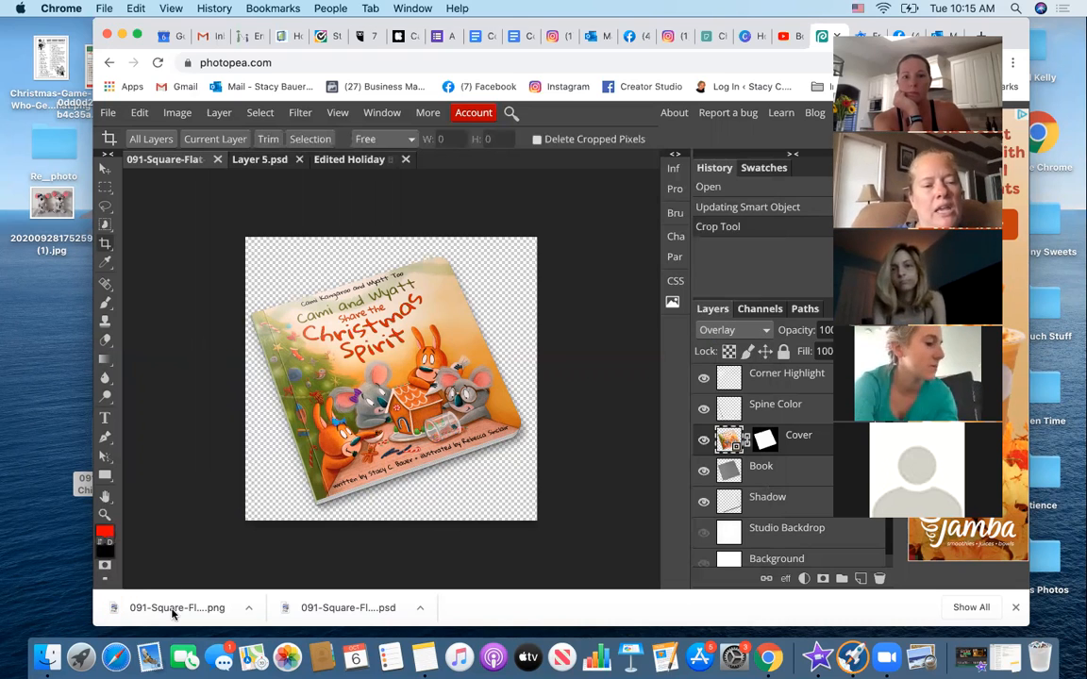
drag(178, 607, 35, 320)
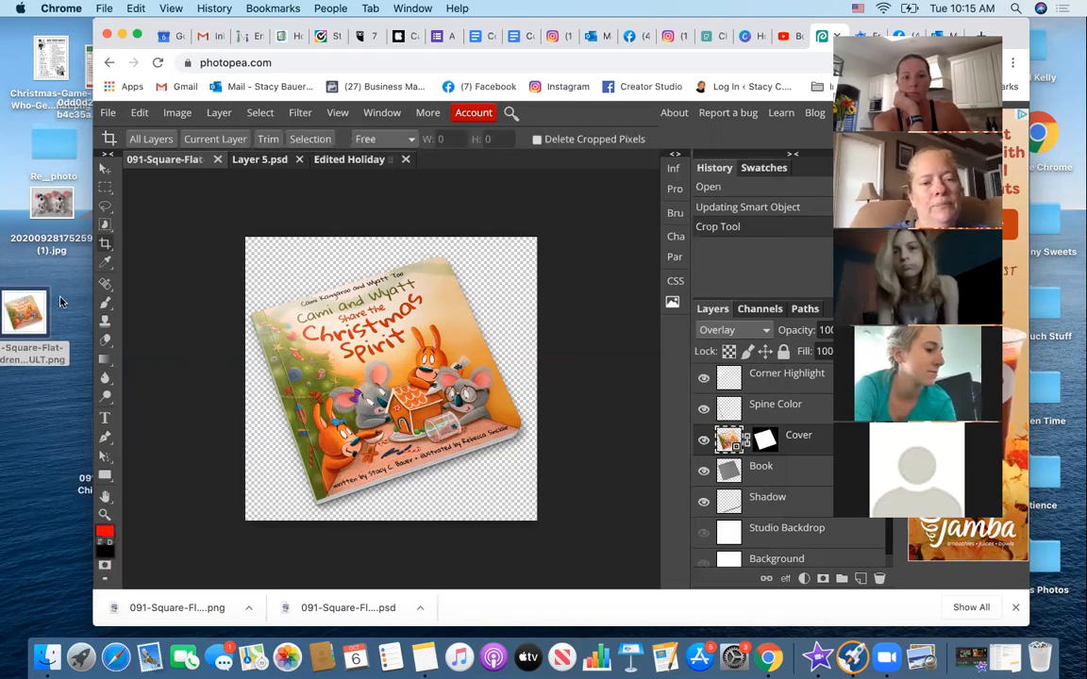
Switch to Canva and create a new blank Facebook Cover design.
click(681, 26)
drag(812, 26, 682, 72)
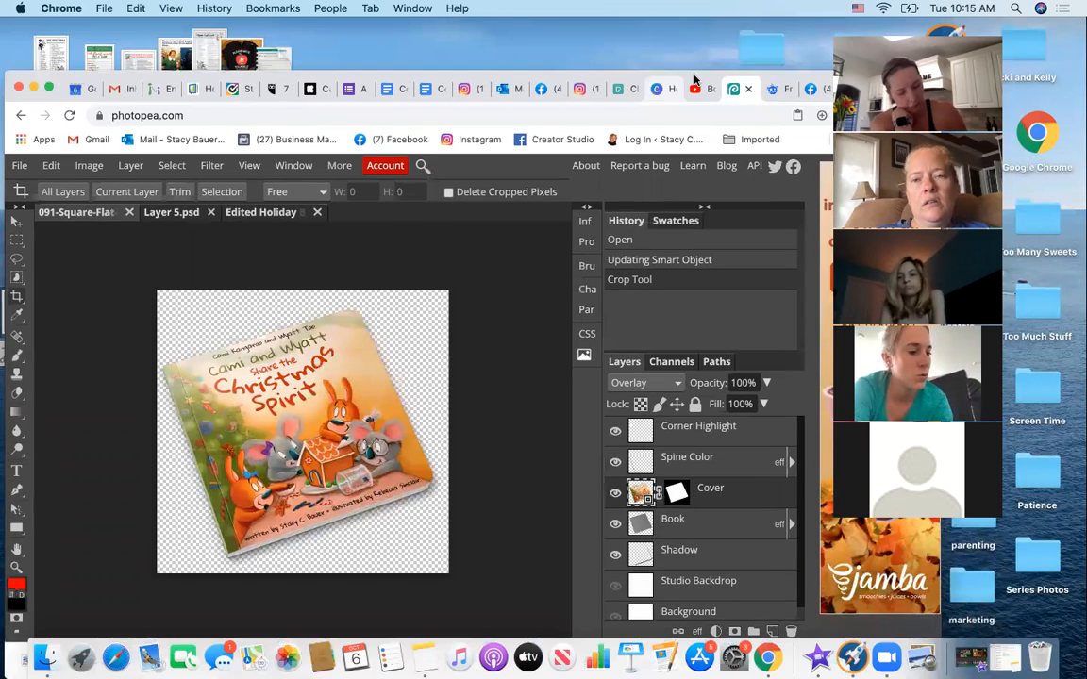
click(668, 89)
drag(740, 10, 625, 28)
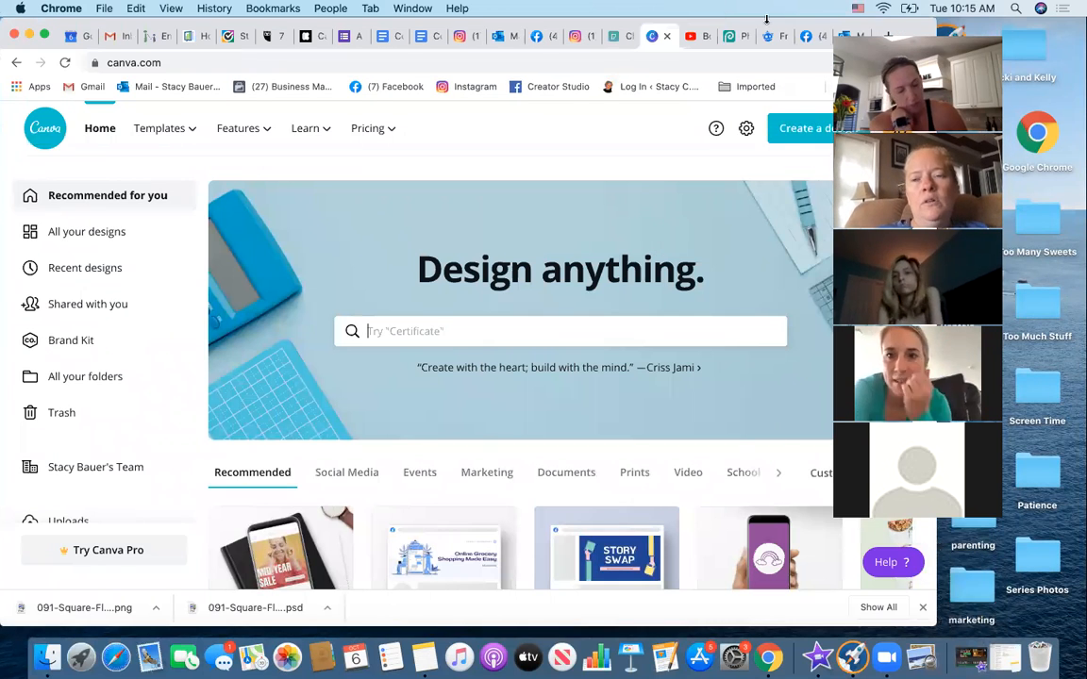
click(800, 128)
drag(681, 35, 692, 30)
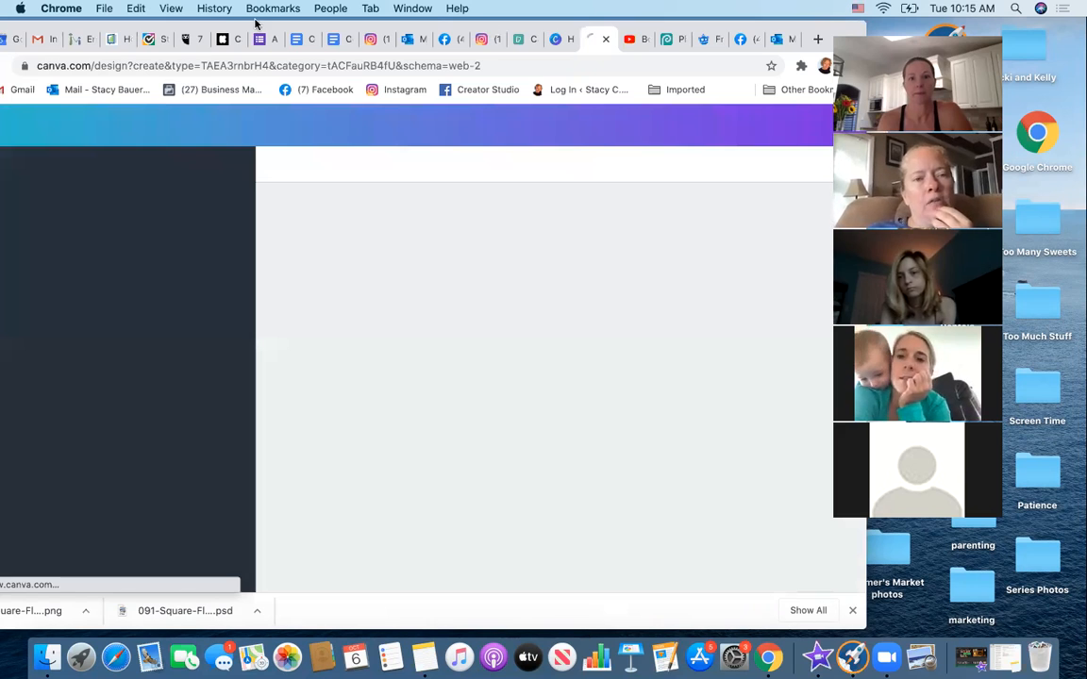
drag(253, 43, 294, 50)
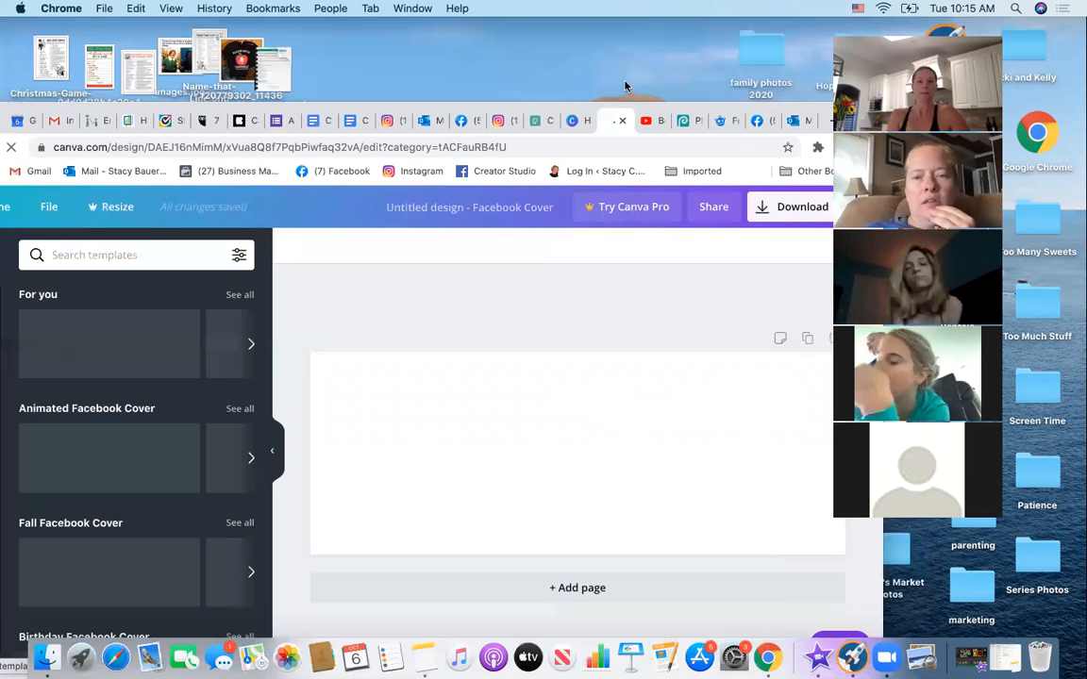
Return to the Canva home page, search the design types for Facebook and create a blank Facebook Post design.
drag(625, 85, 601, 101)
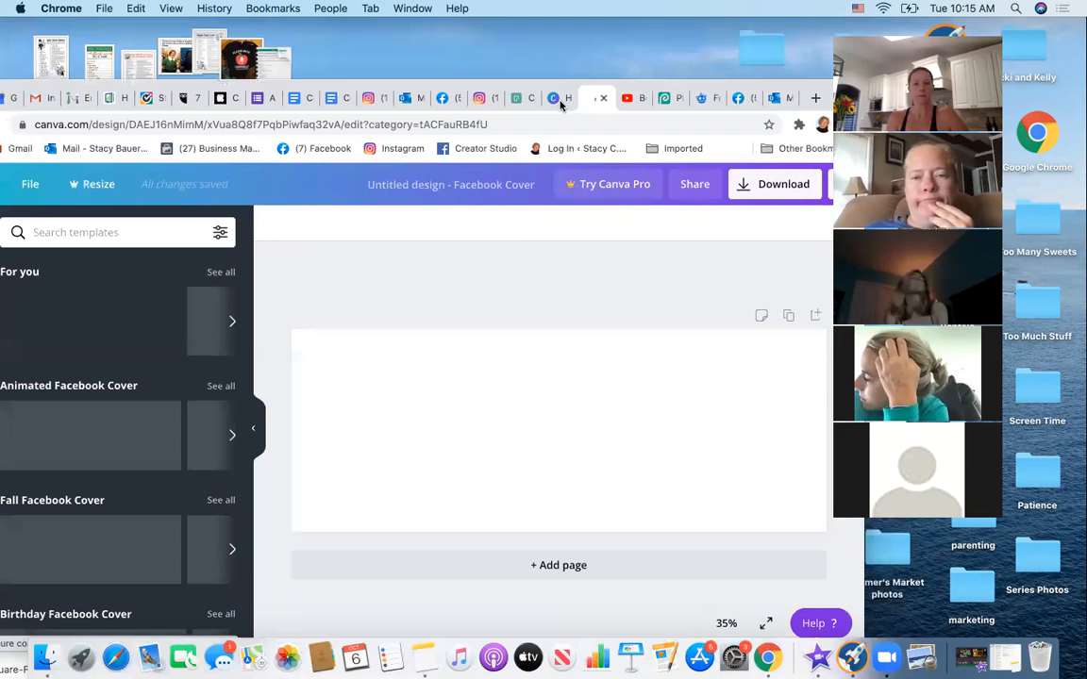
click(560, 102)
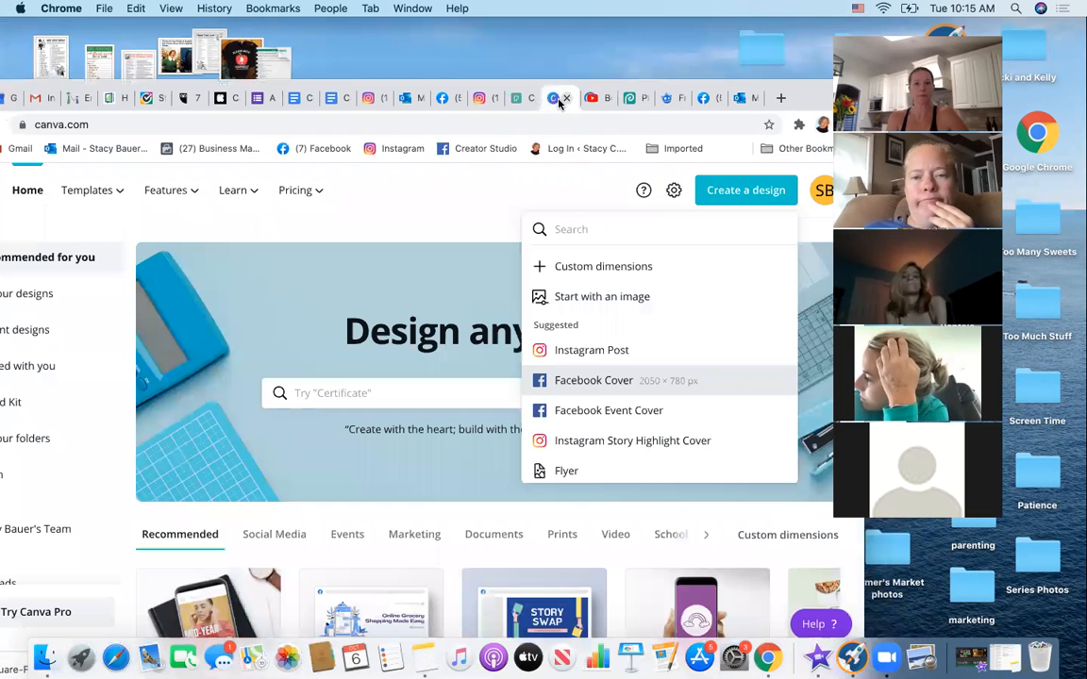
click(618, 228)
text(face b)
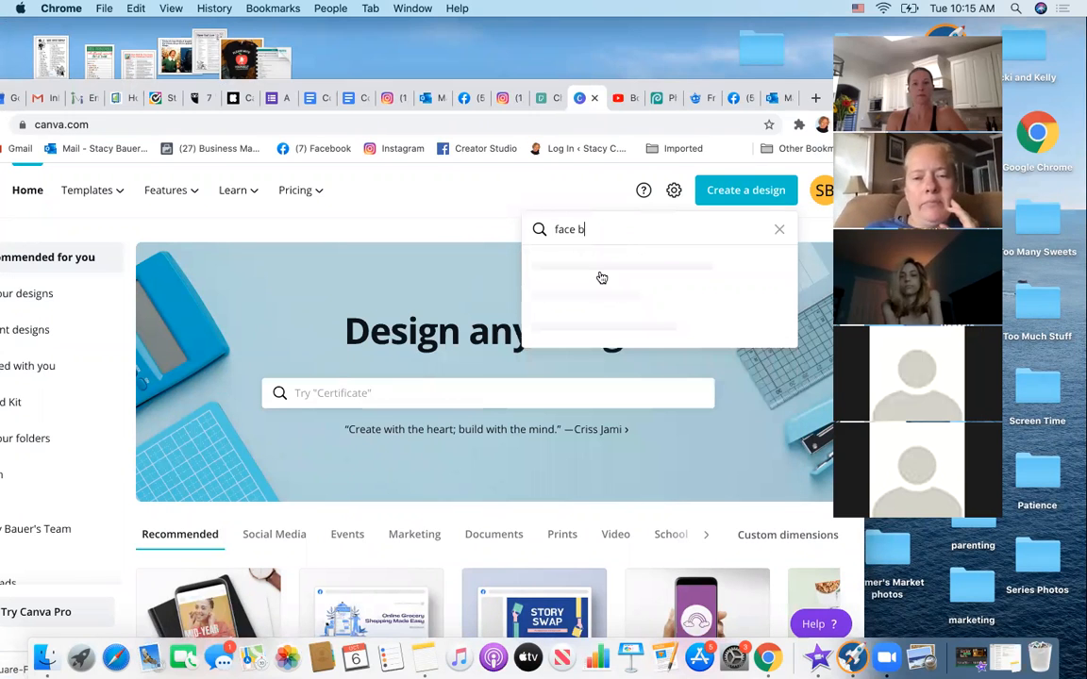
text(ook)
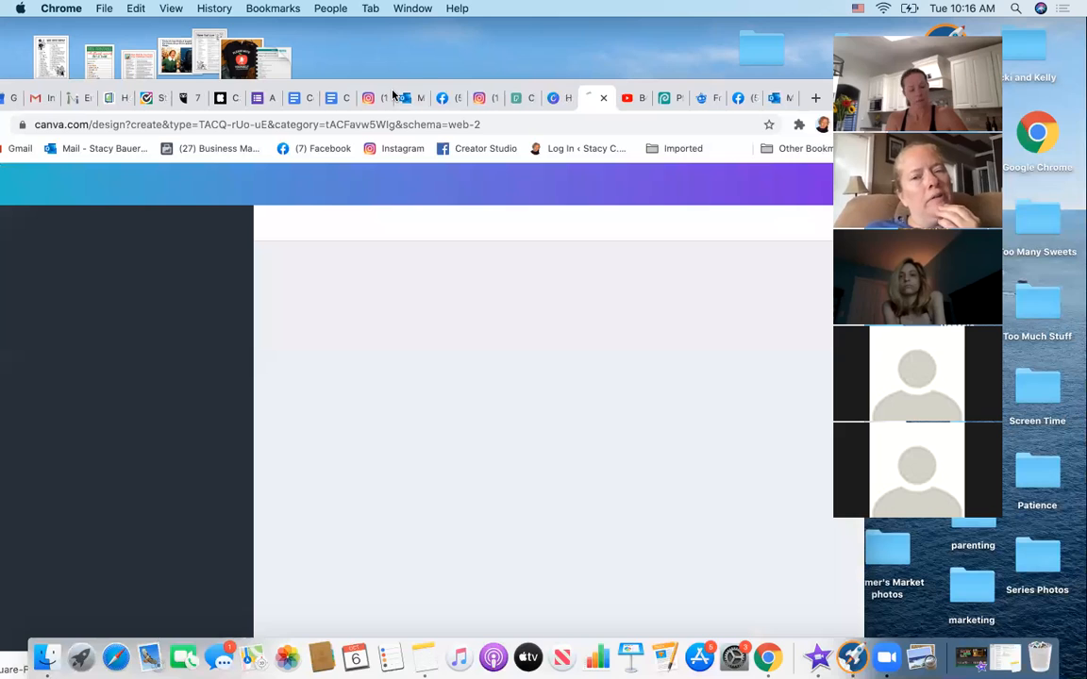
drag(394, 90, 448, 37)
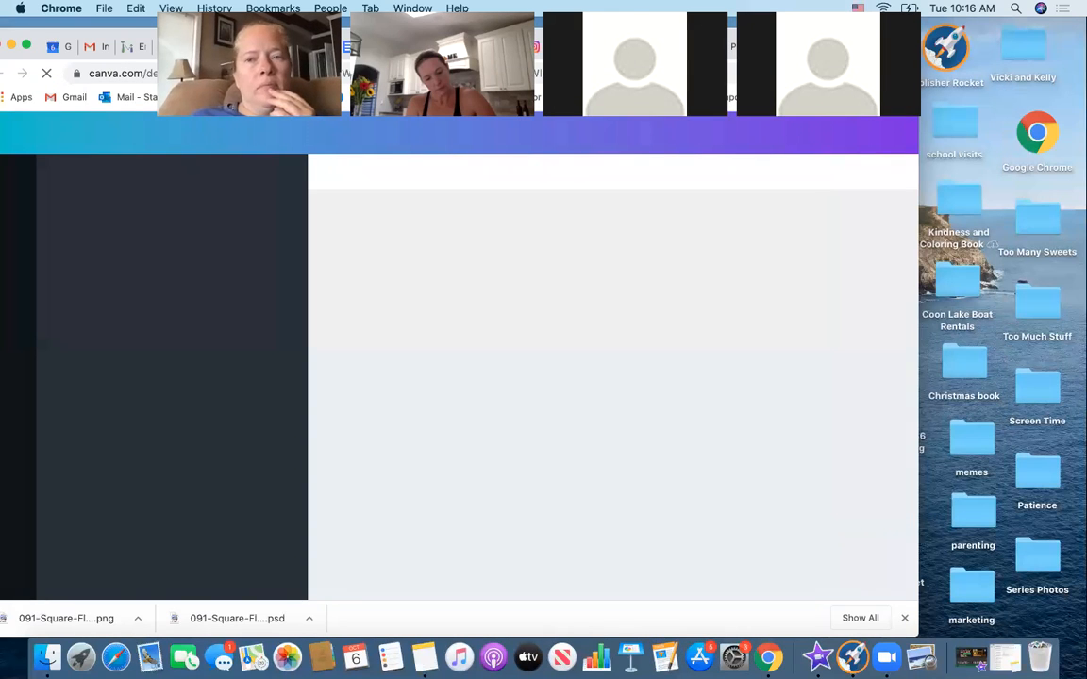
drag(803, 36, 829, 36)
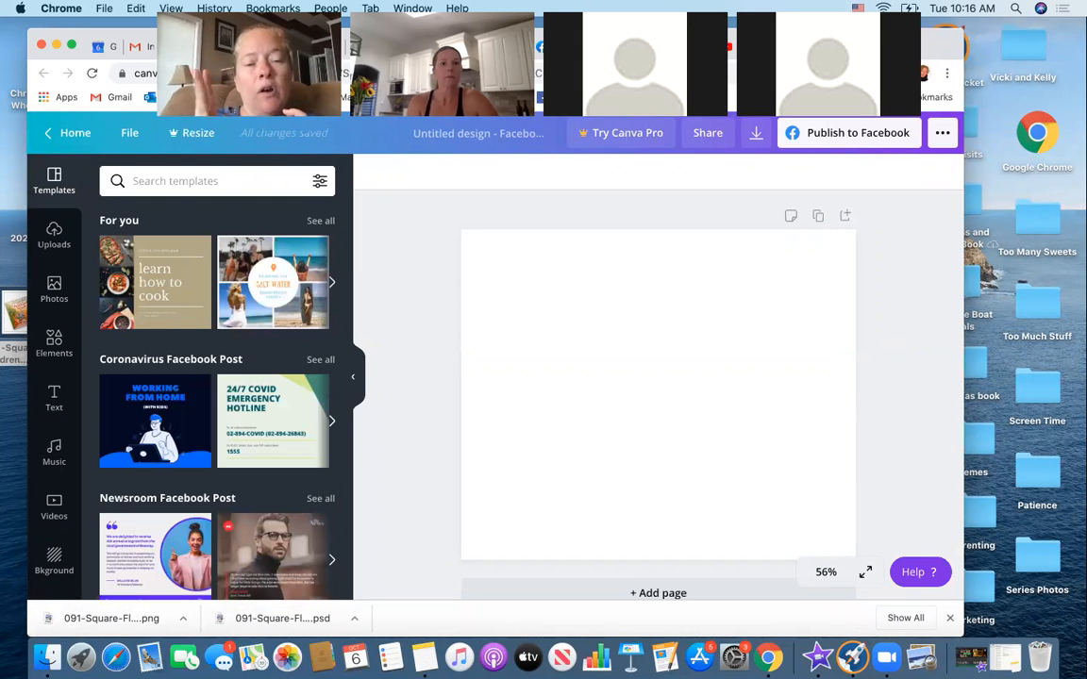
Add the uploaded photo of a red ornament on a wooden surface to the page and enlarge it to cover the whole post.
click(56, 235)
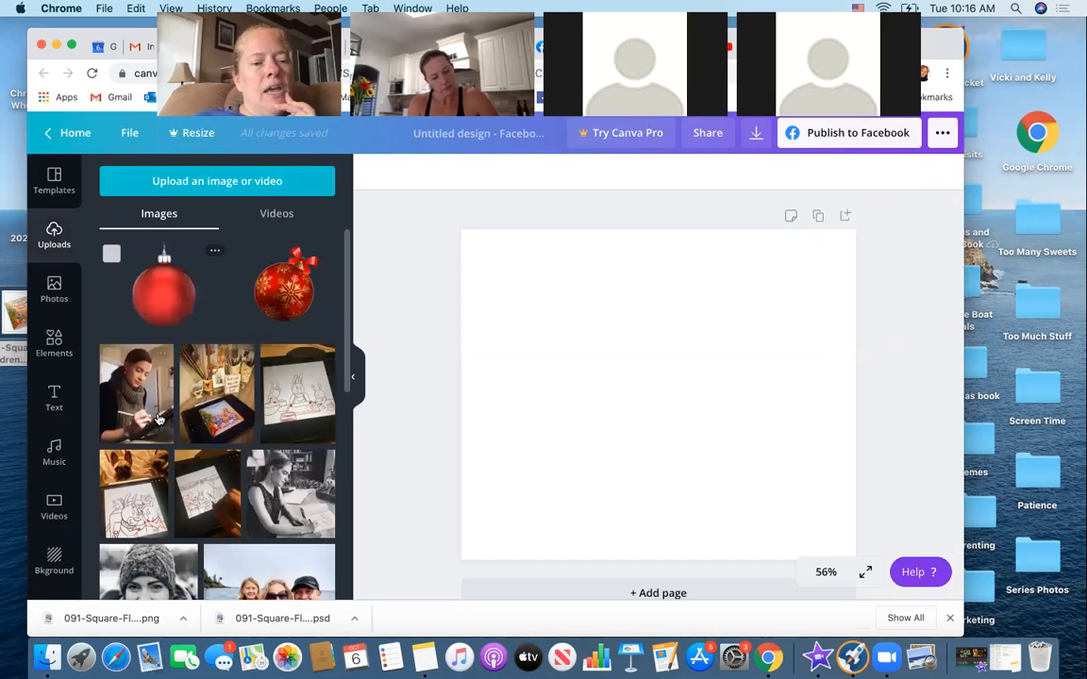
scroll(158, 418, down, 5)
scroll(159, 418, down, 2)
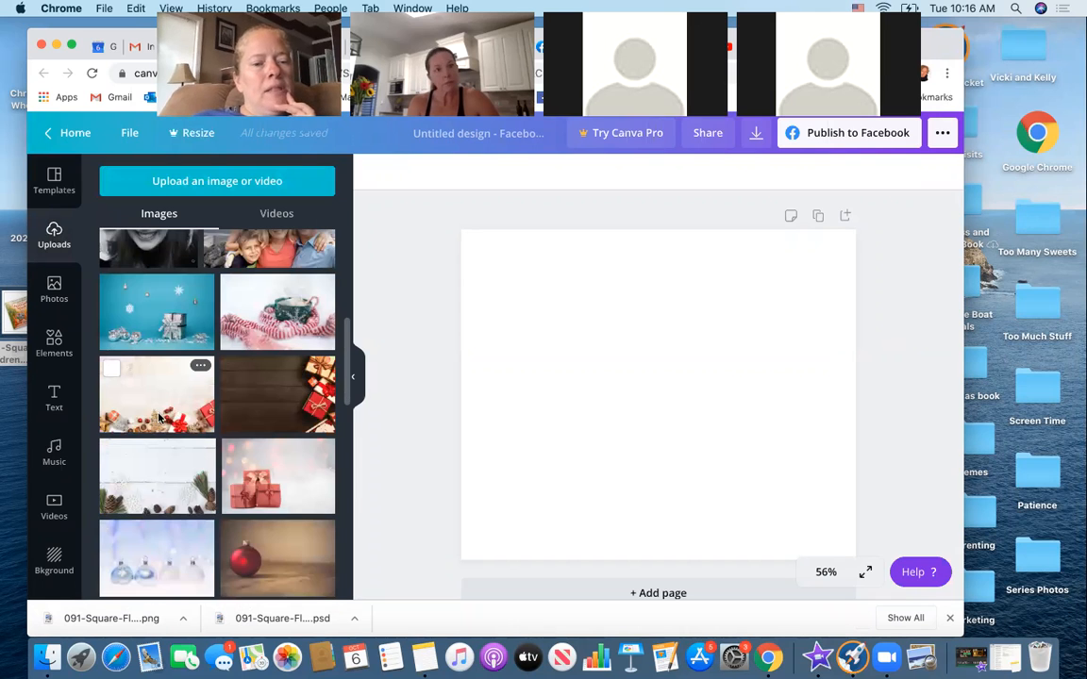
scroll(158, 418, down, 2)
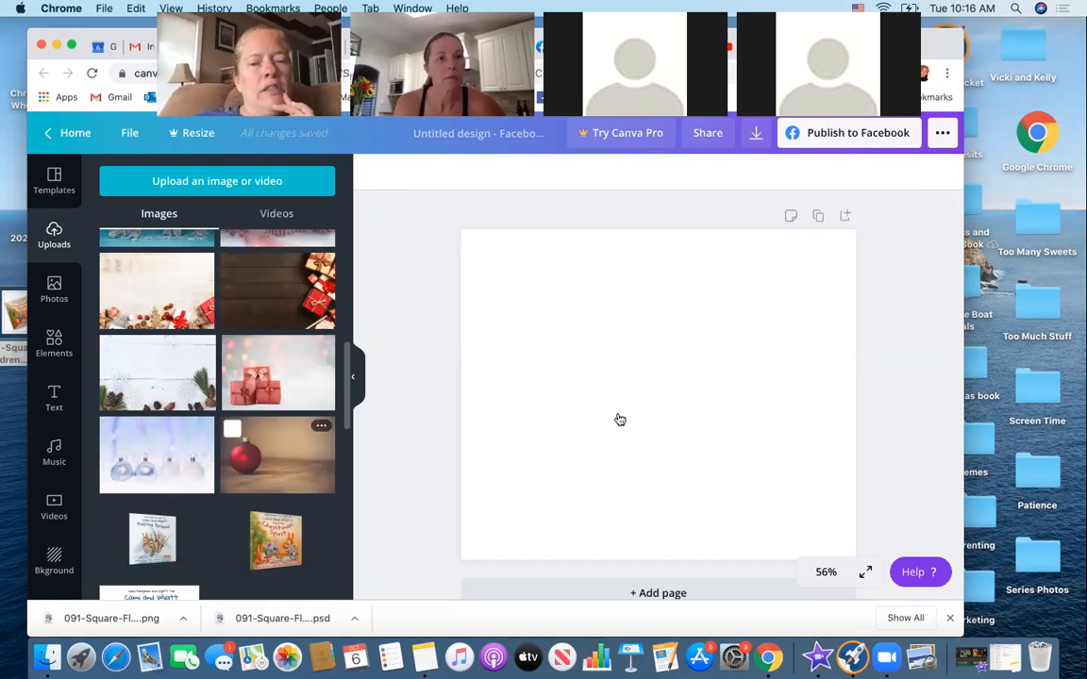
drag(620, 419, 623, 417)
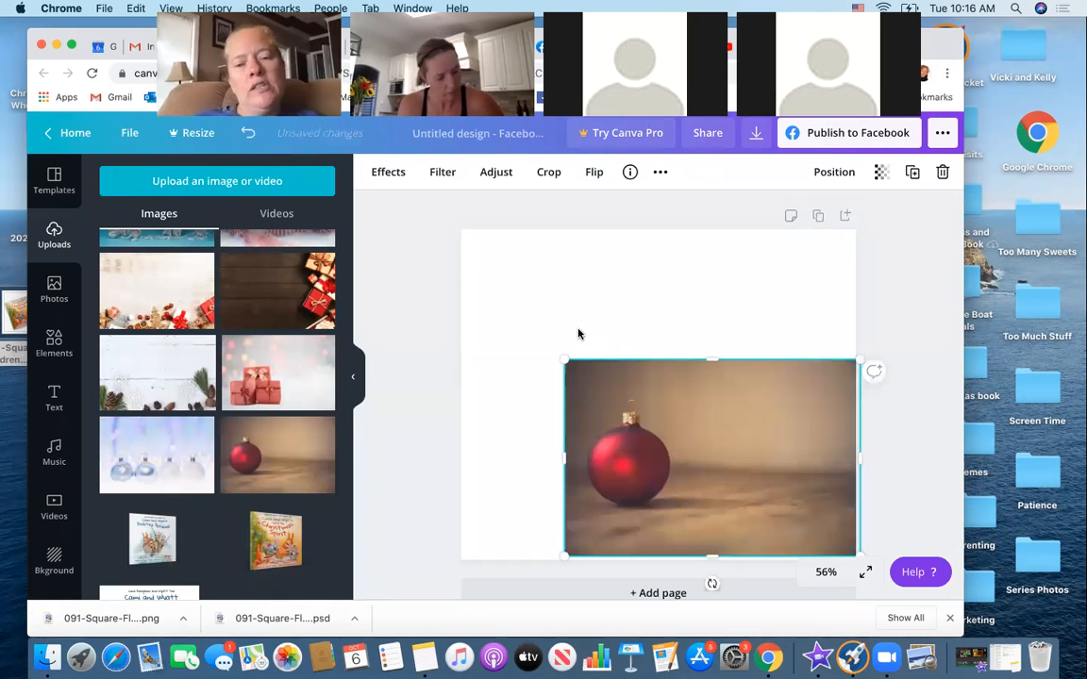
drag(575, 325, 557, 260)
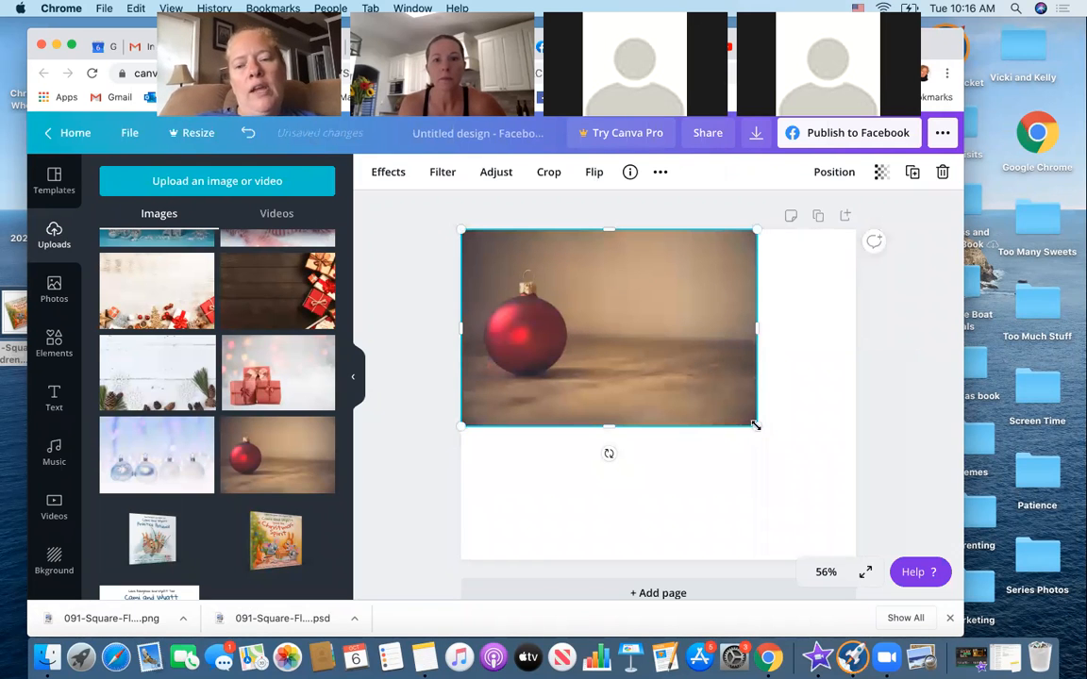
drag(852, 519, 759, 475)
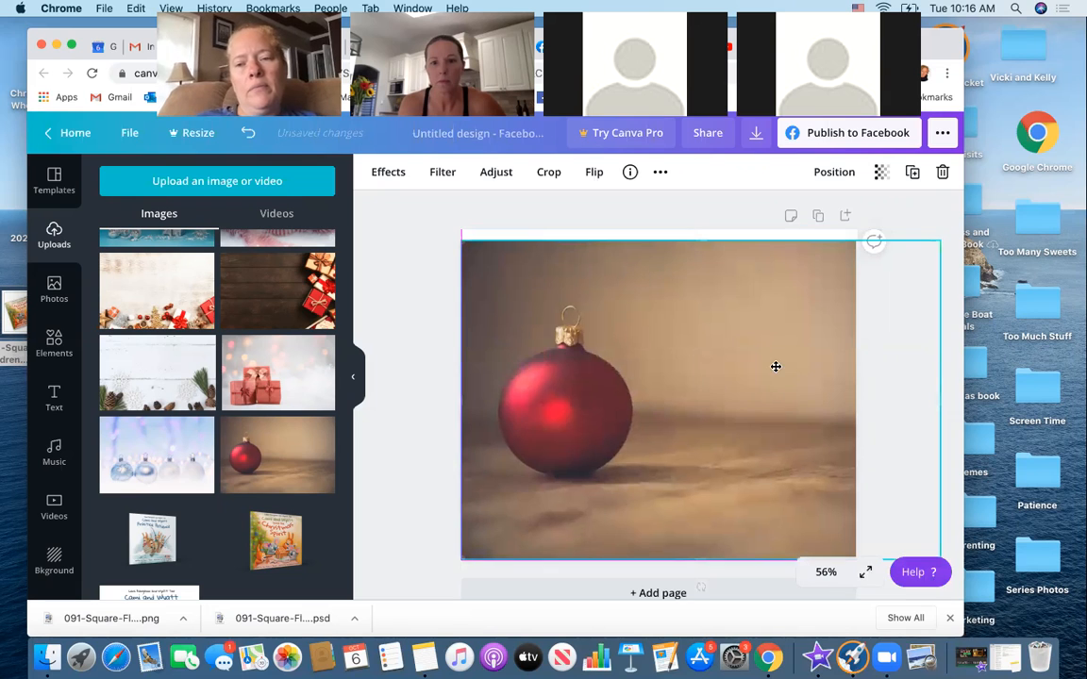
drag(446, 222, 442, 214)
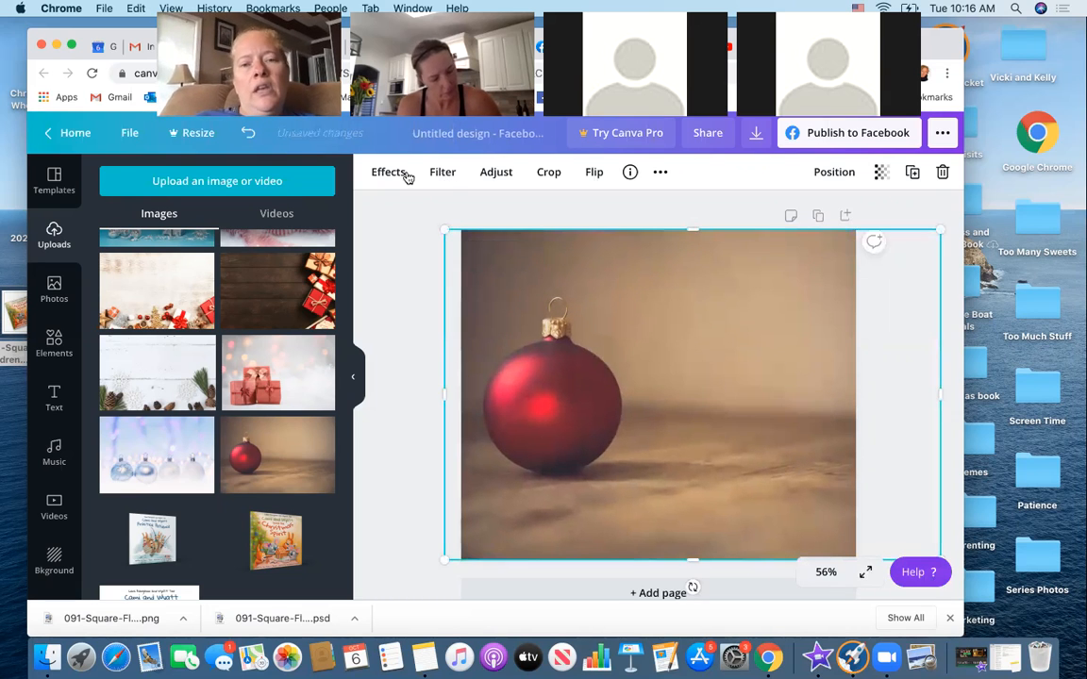
Flip the ornament photo horizontally and shift it so the whole ornament sits inside the page's right side.
click(591, 174)
click(623, 211)
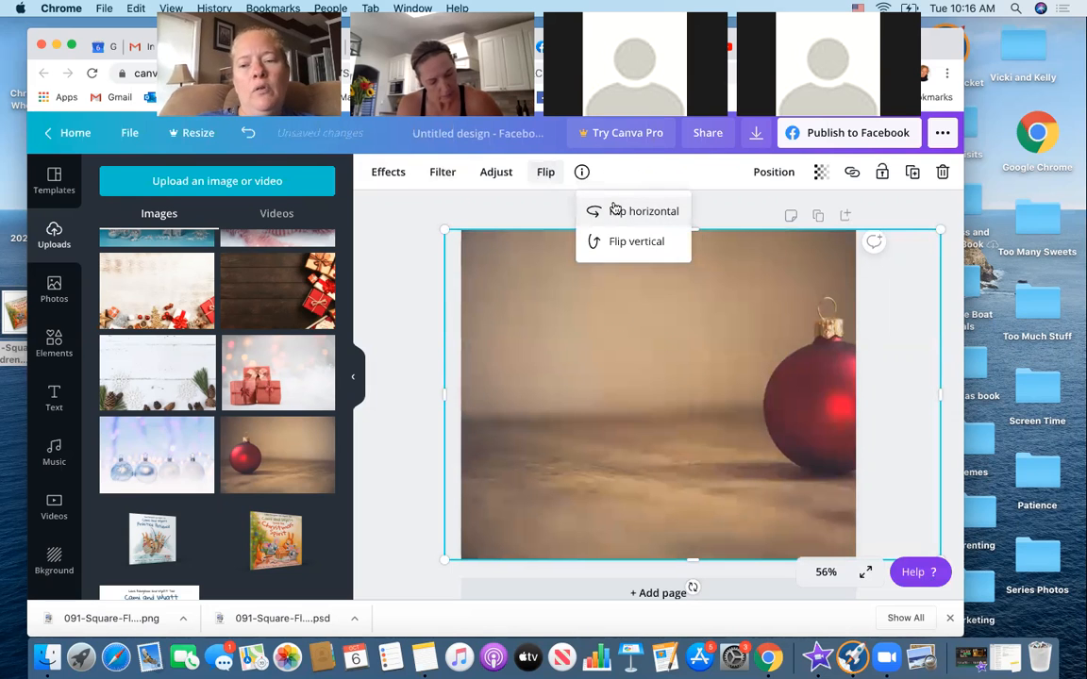
click(713, 271)
drag(713, 271, 692, 270)
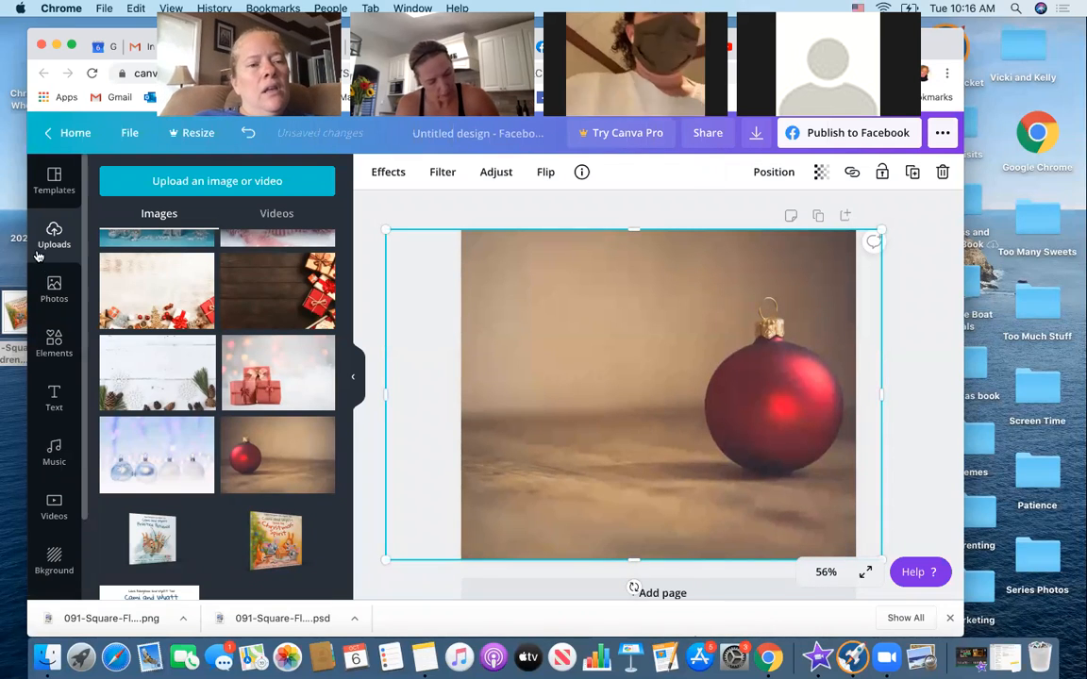
Upload the exported 091-Square-Flat board book mockup PNG from the device and place it on the page beside the ornament.
click(150, 179)
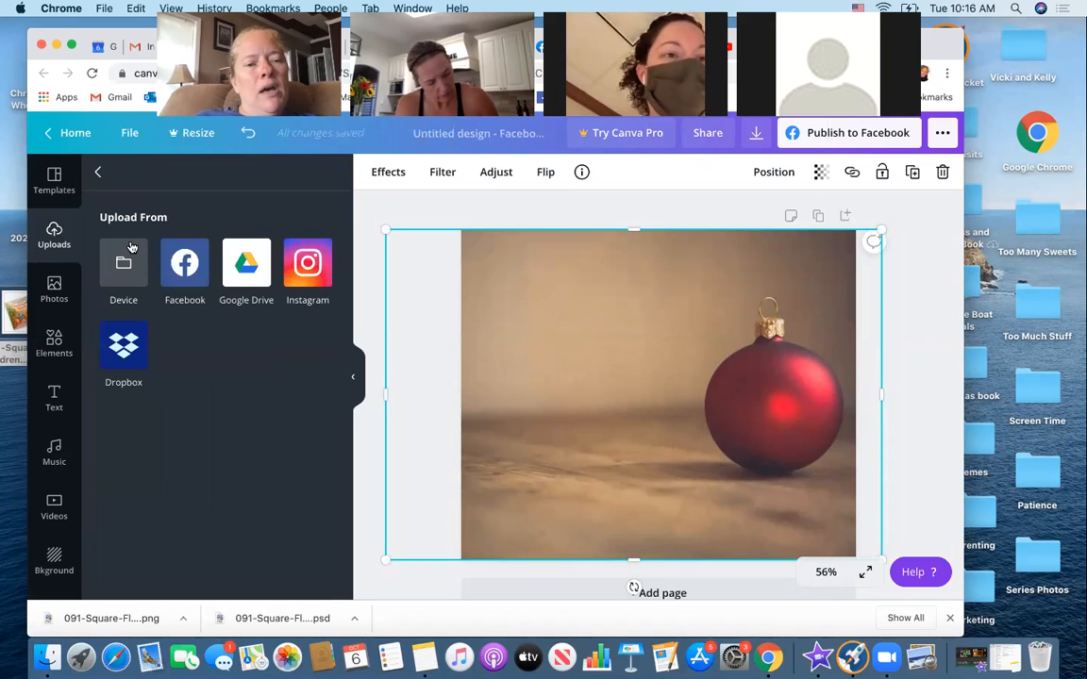
click(131, 247)
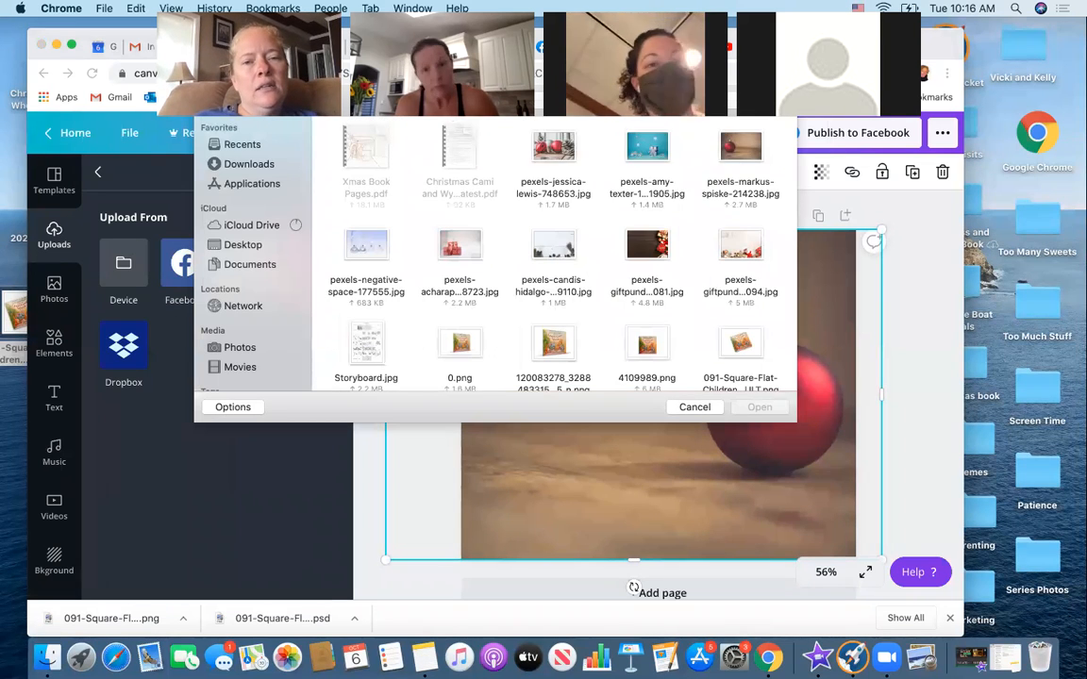
click(459, 120)
click(460, 121)
click(376, 146)
double_click(376, 147)
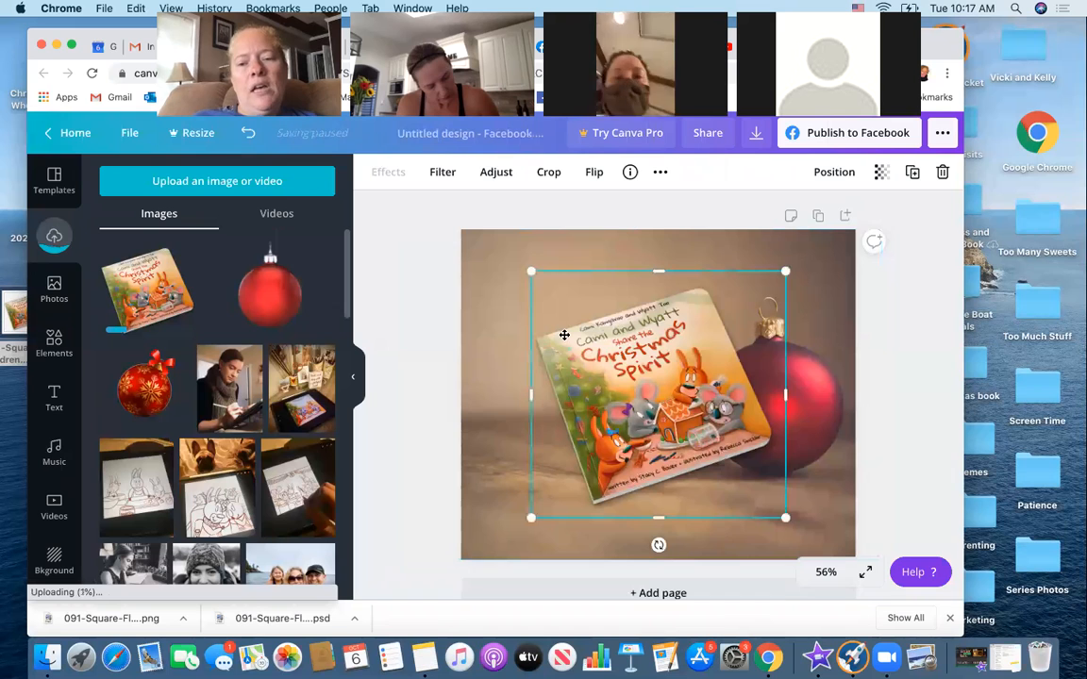
drag(552, 336, 572, 347)
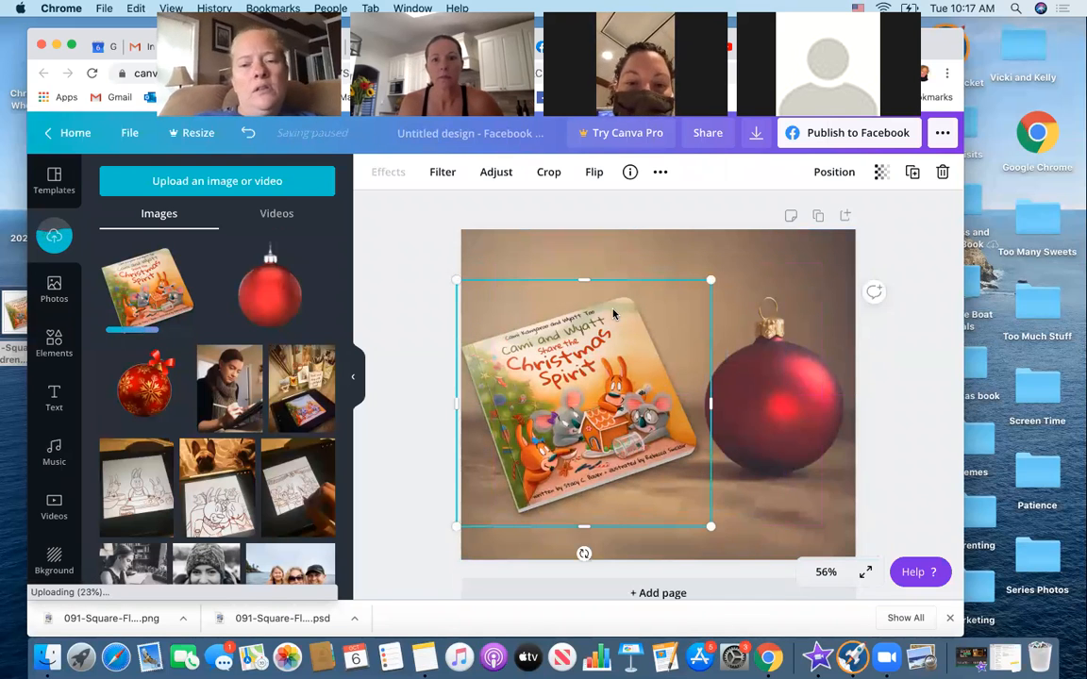
Delete the tilted board book mockup and add the uploaded standing Christmas Spirit book mockup to the page instead.
key(Delete)
scroll(173, 380, down, 10)
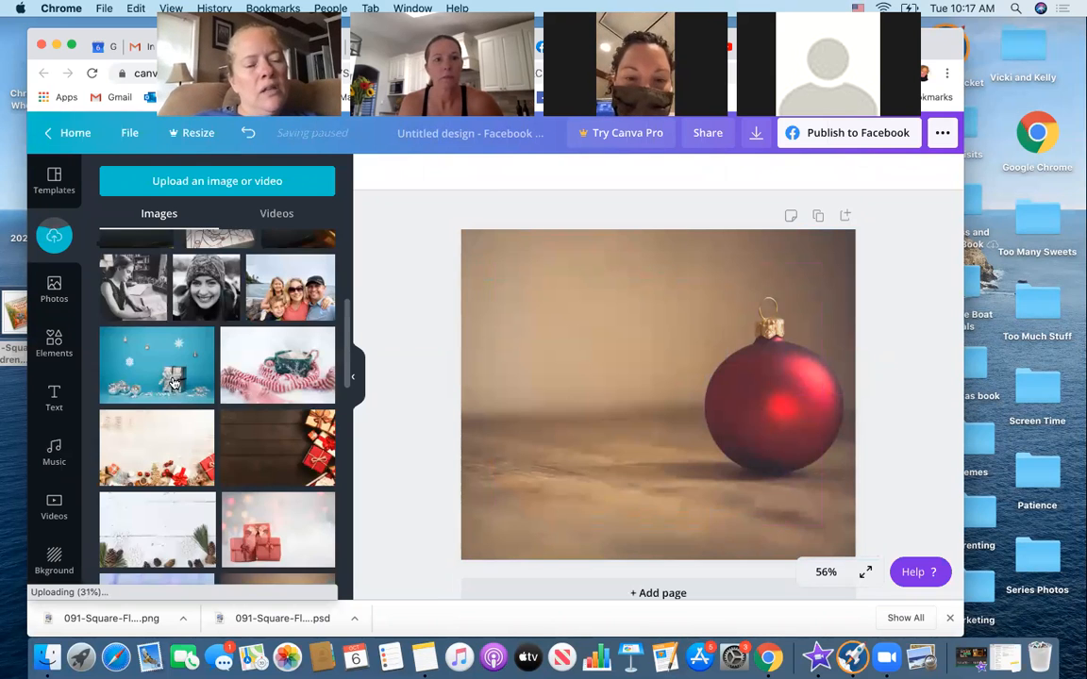
scroll(173, 383, down, 2)
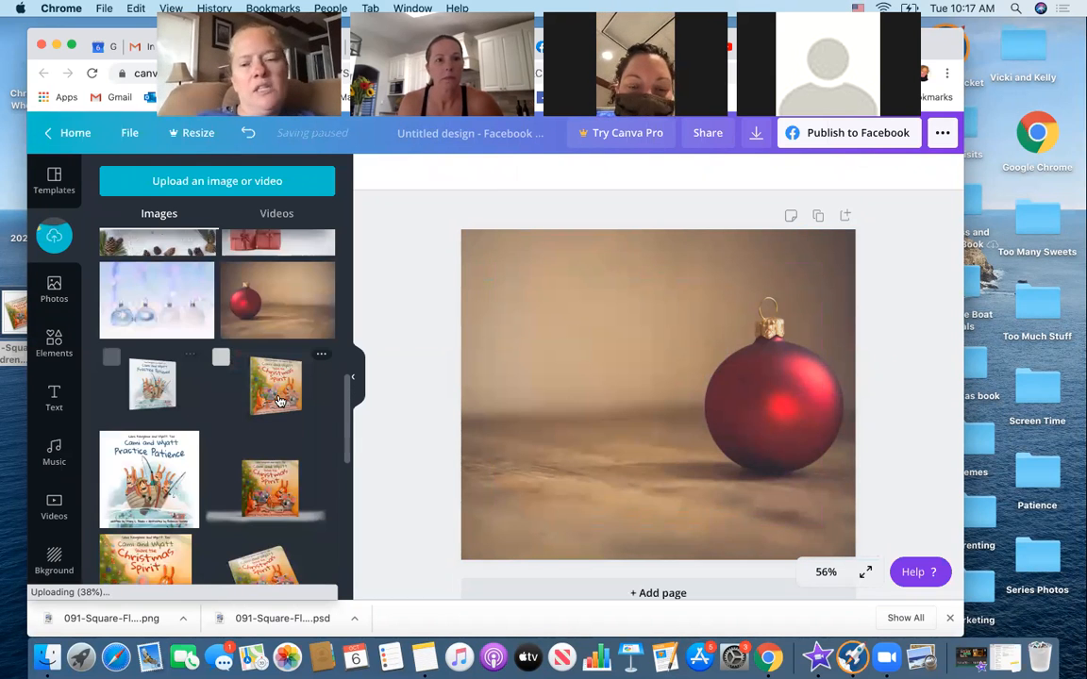
click(278, 401)
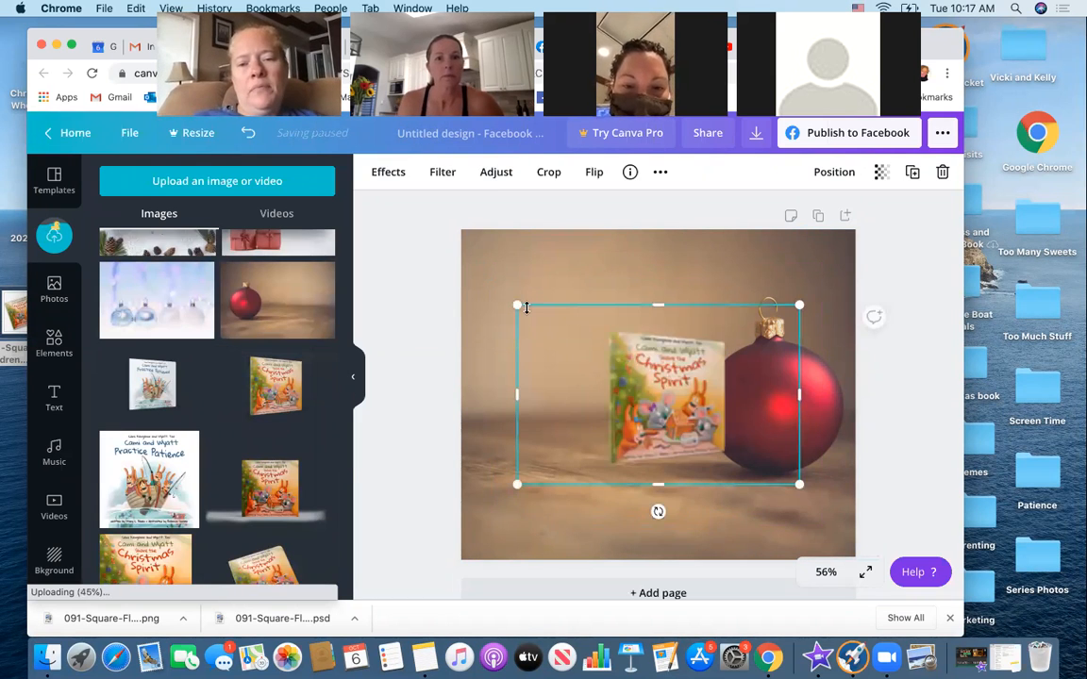
Enlarge the standing book mockup to about 1,217 × 775 px and position it to the left of the ornament.
drag(502, 295, 353, 195)
drag(561, 307, 563, 334)
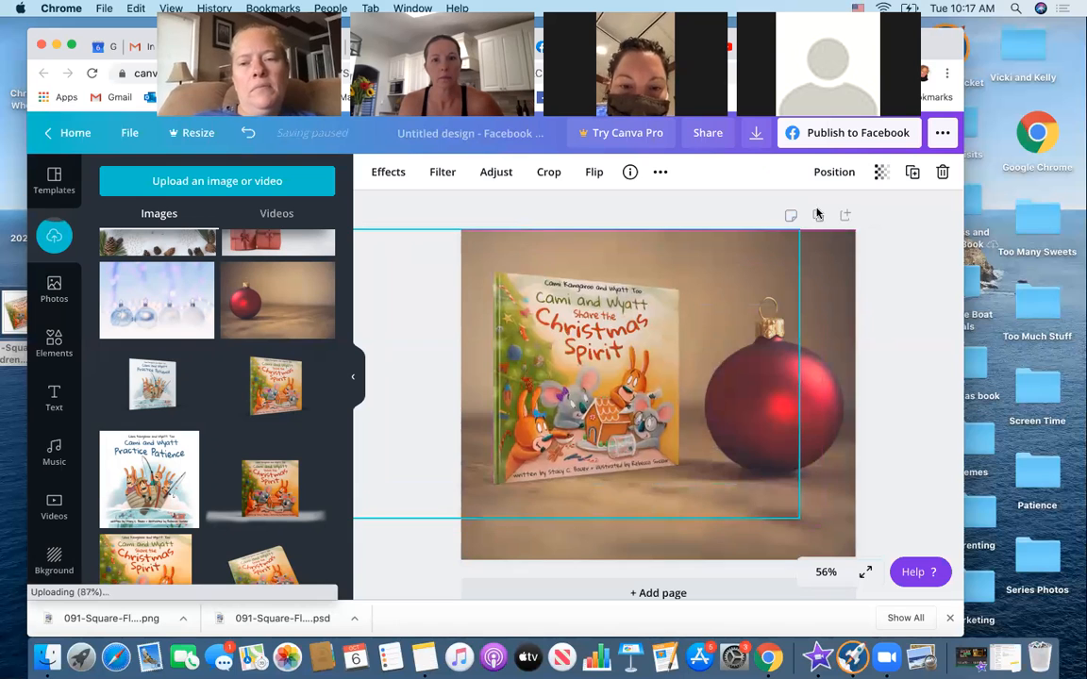
drag(822, 197, 846, 179)
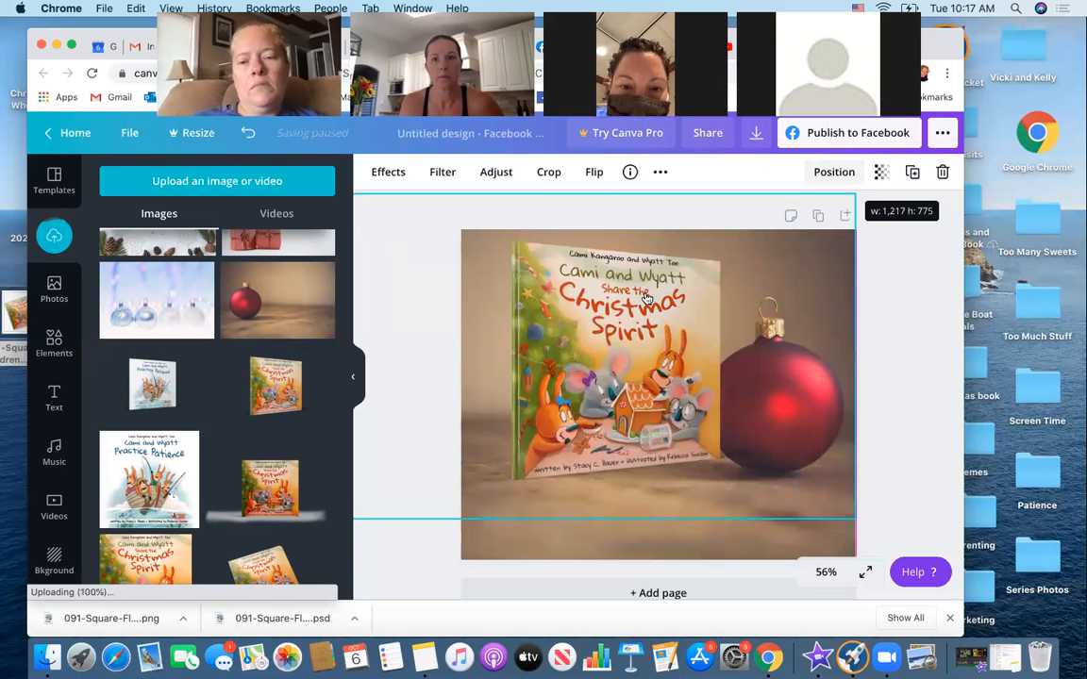
drag(647, 298, 617, 306)
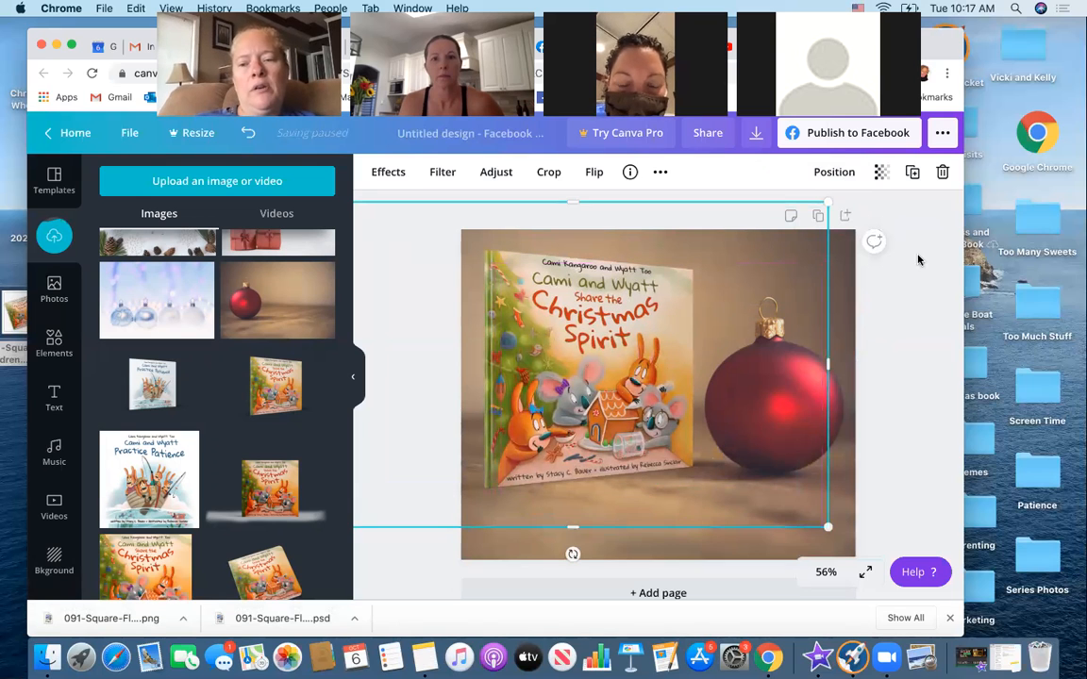
Deselect the book mockup and check the download options for the finished post.
click(875, 240)
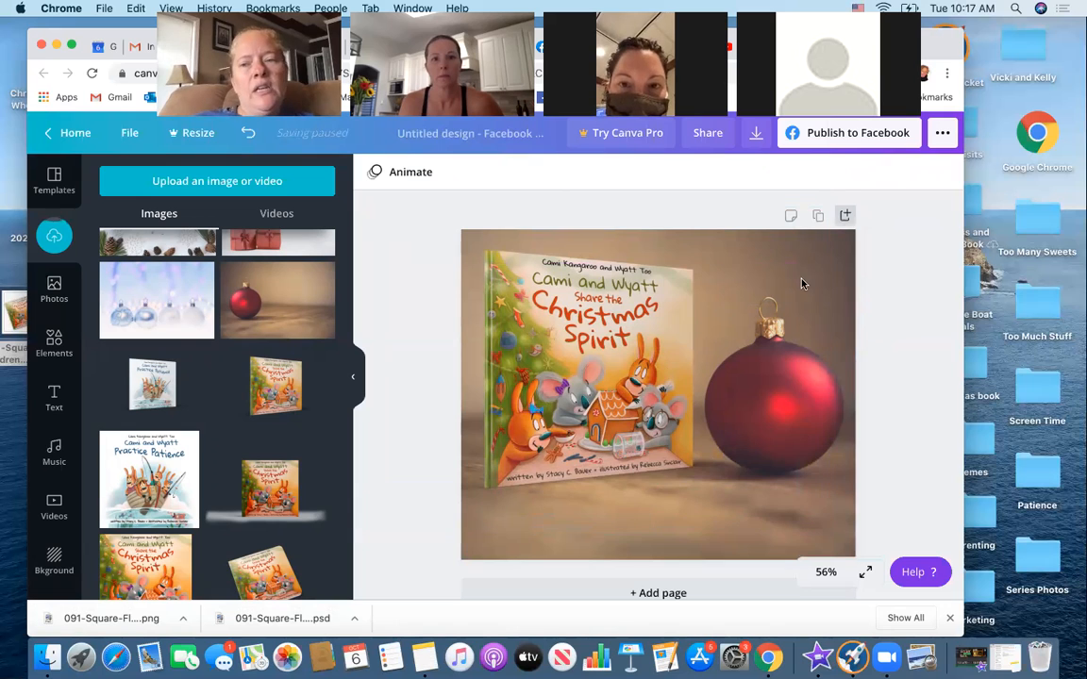
click(755, 135)
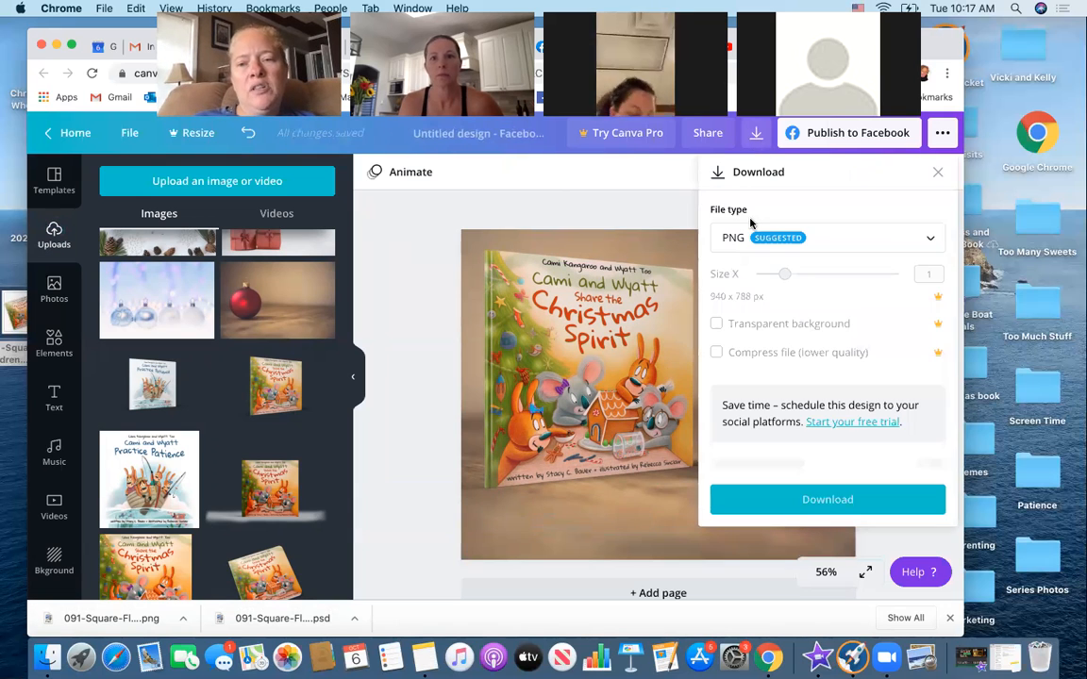
click(625, 165)
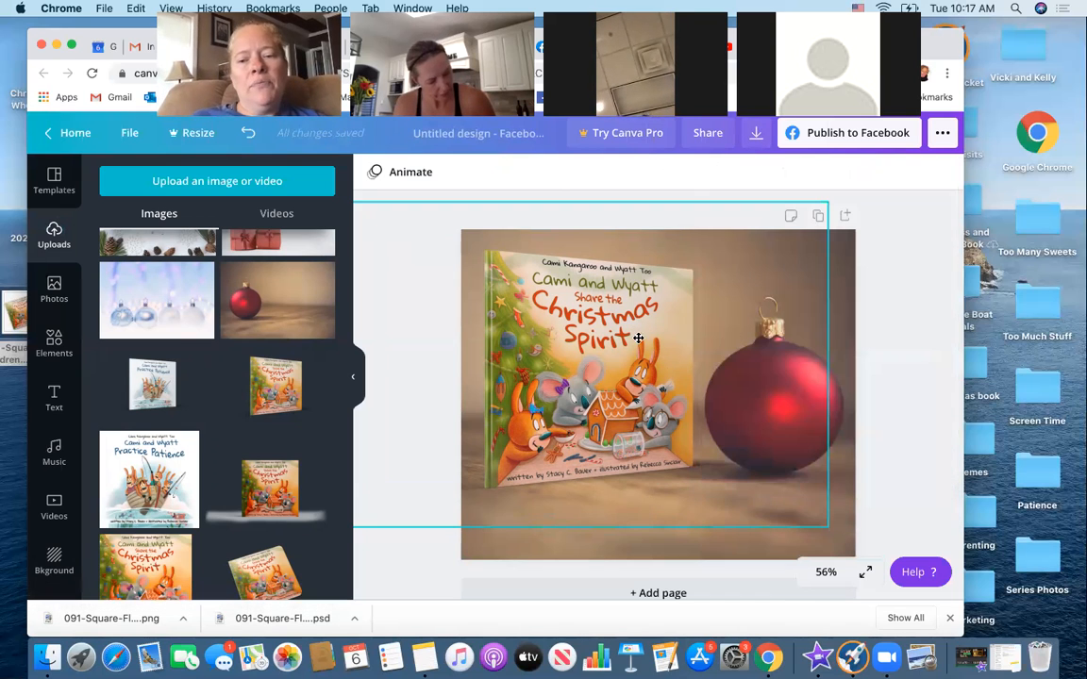
Enlarge the book mockup further and move it against the page's left edge, clear of the ornament.
drag(638, 338, 631, 335)
drag(841, 206, 874, 191)
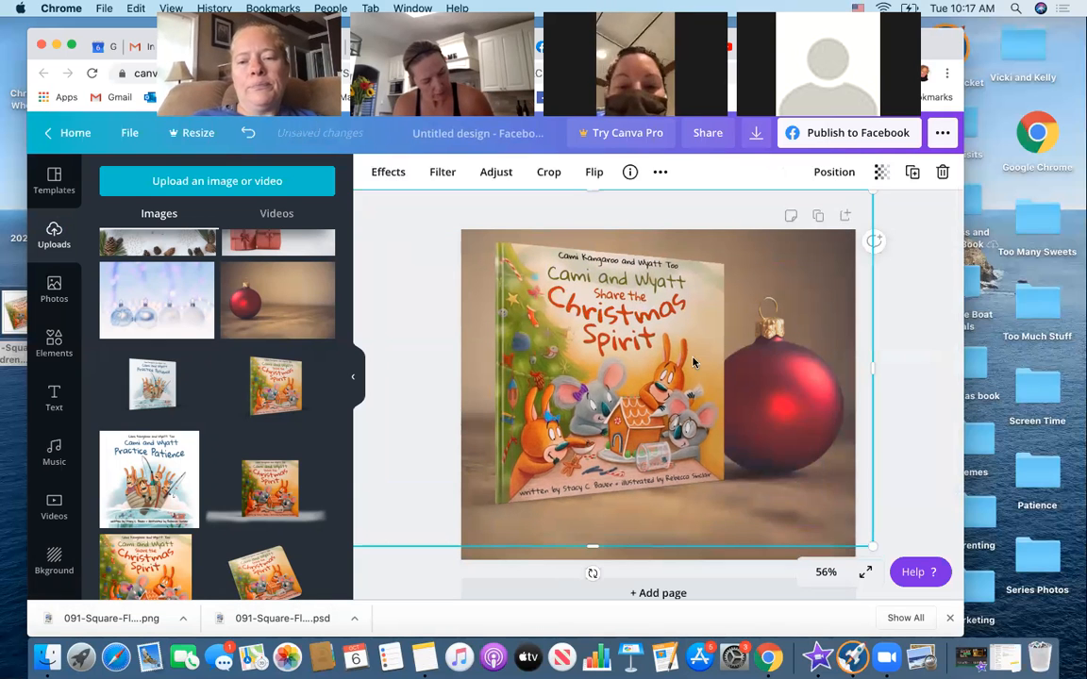
drag(694, 362, 772, 395)
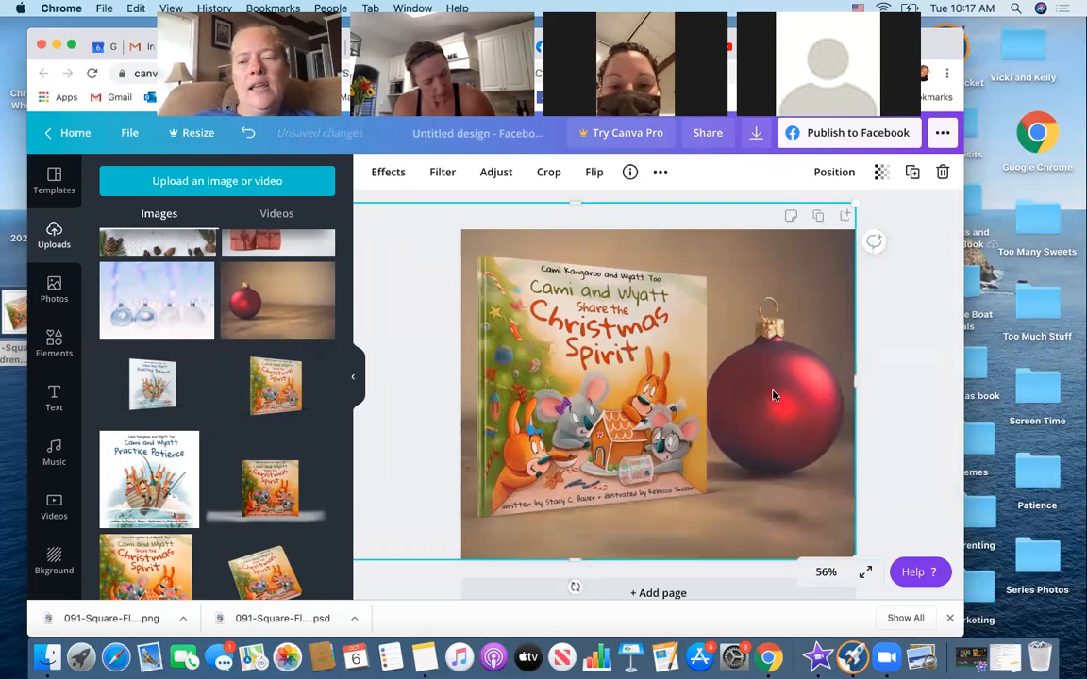
drag(663, 370, 650, 365)
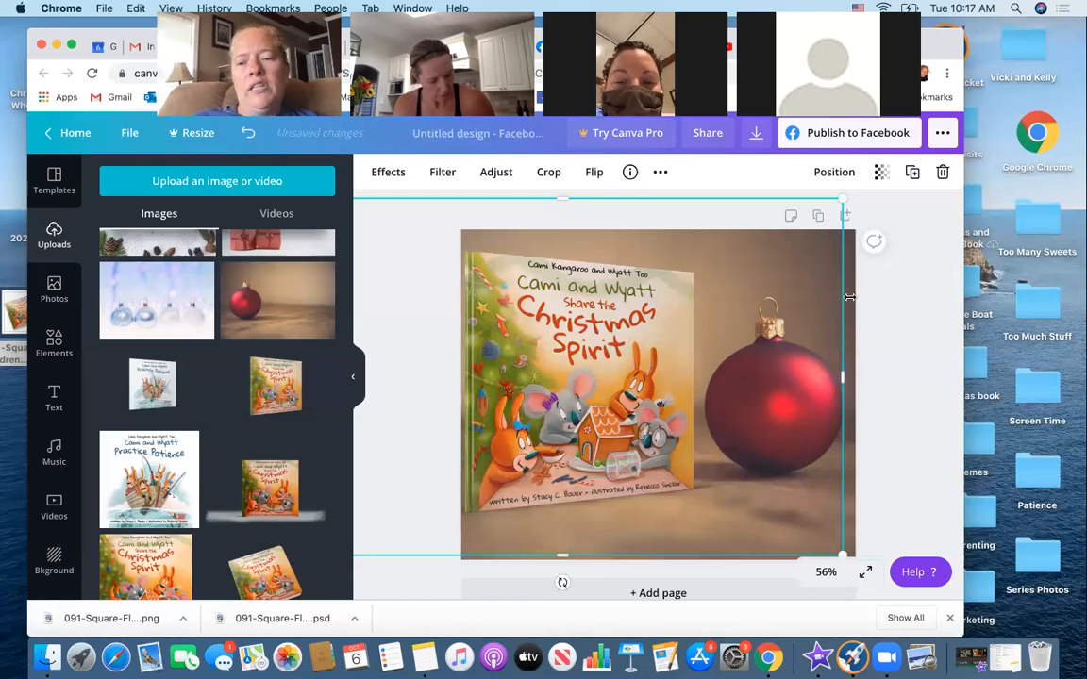
Shrink the book mockup to about 1,269 × 808 px and recentre it between the page's left edge and the ornament.
click(848, 240)
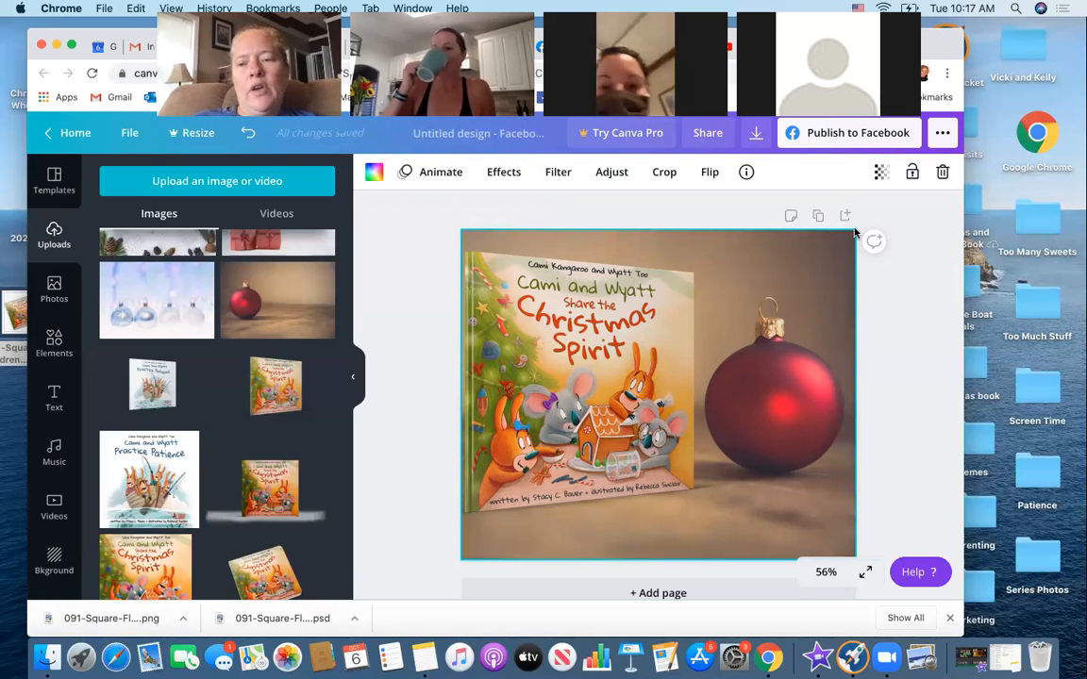
click(851, 435)
click(852, 504)
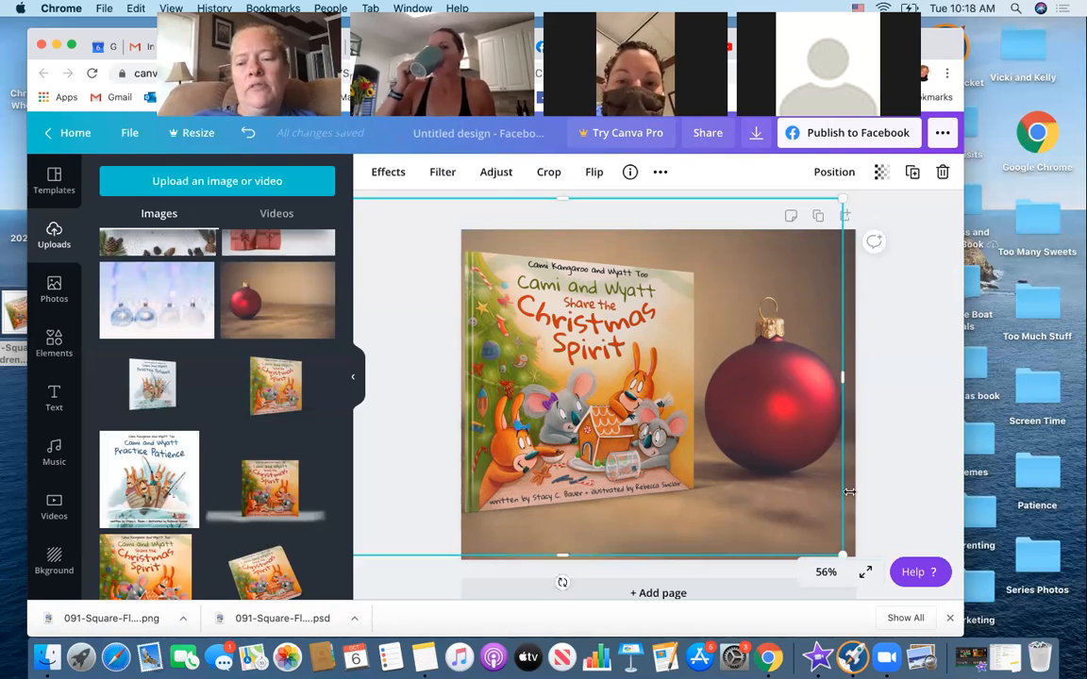
mouse_move(842, 531)
mouse_down()
mouse_move(828, 530)
mouse_move(847, 533)
mouse_up()
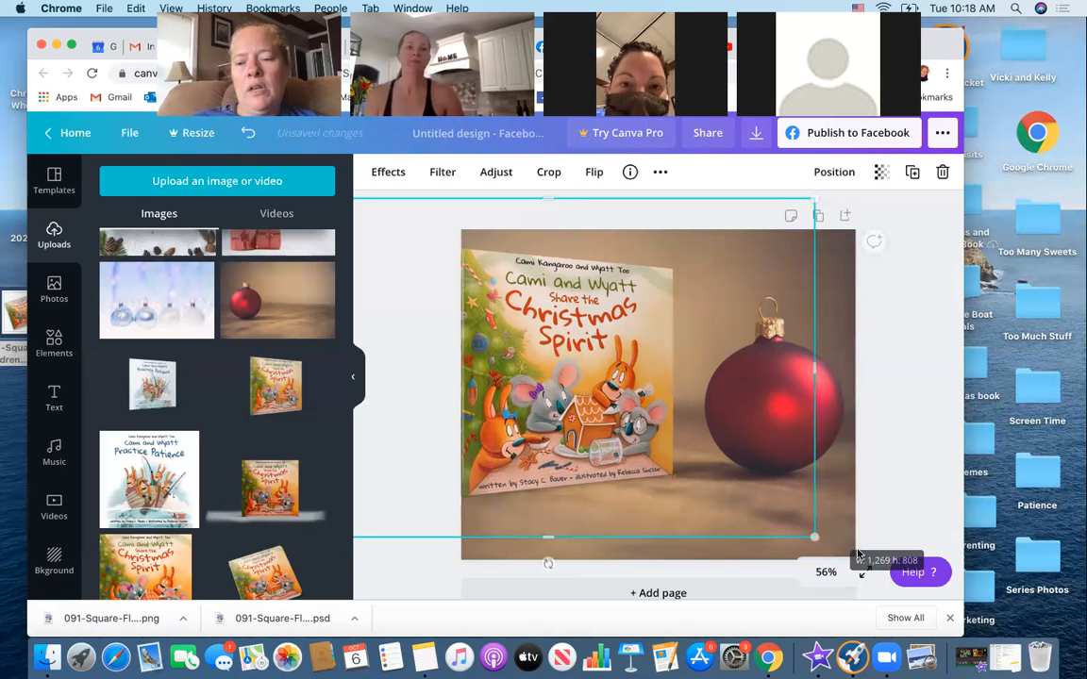
click(862, 233)
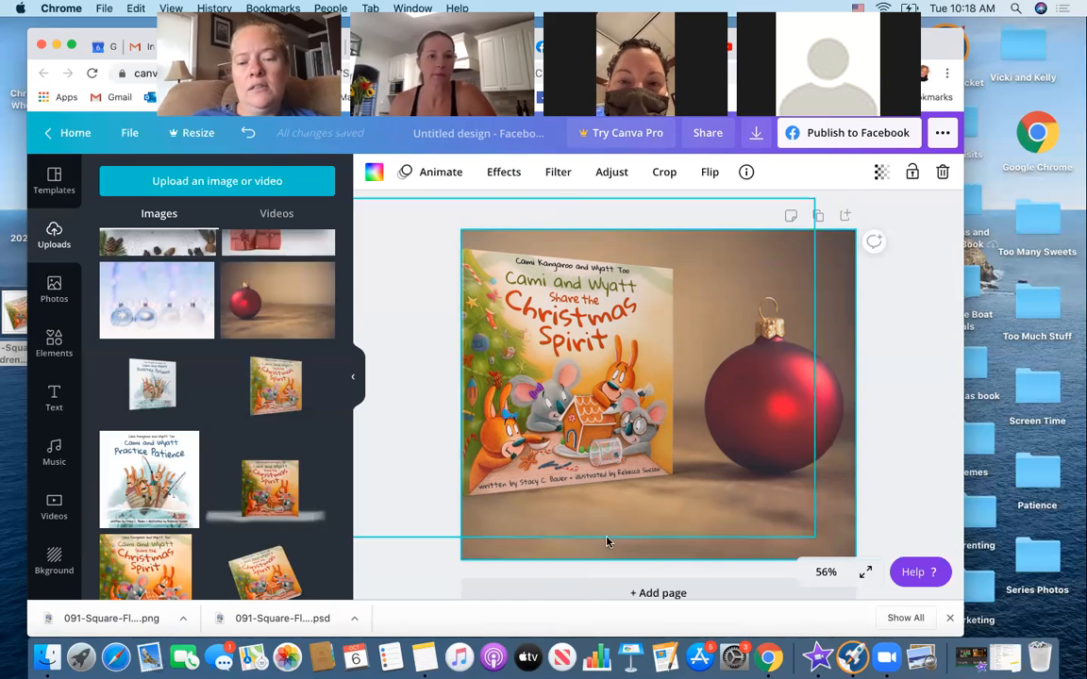
drag(587, 384, 606, 396)
click(903, 219)
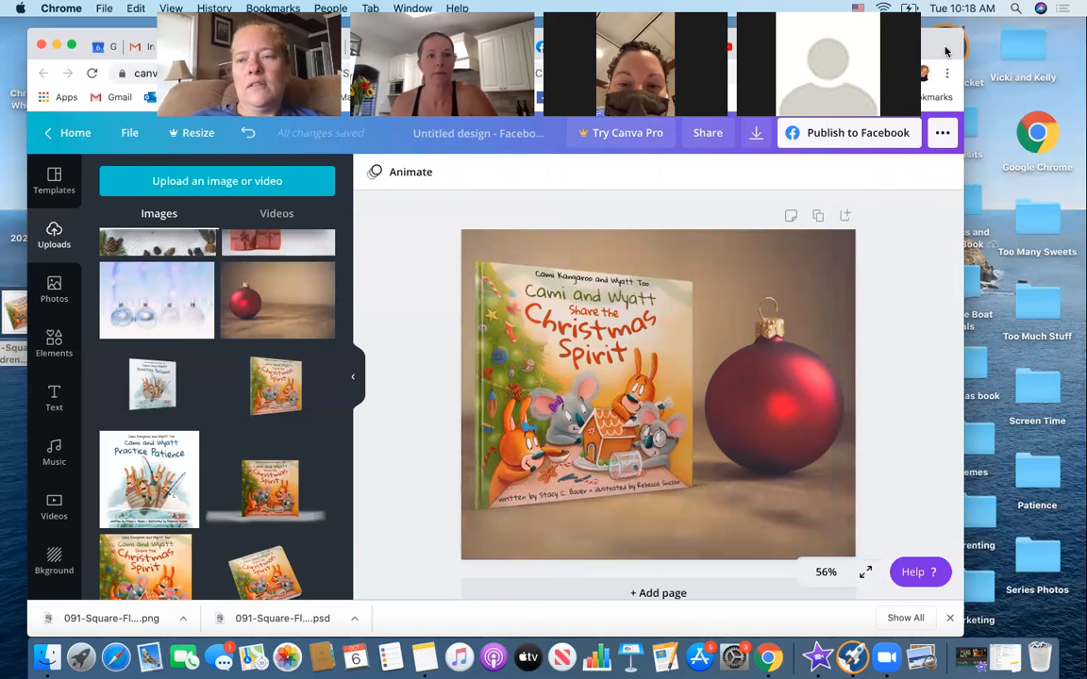
drag(907, 14, 910, 35)
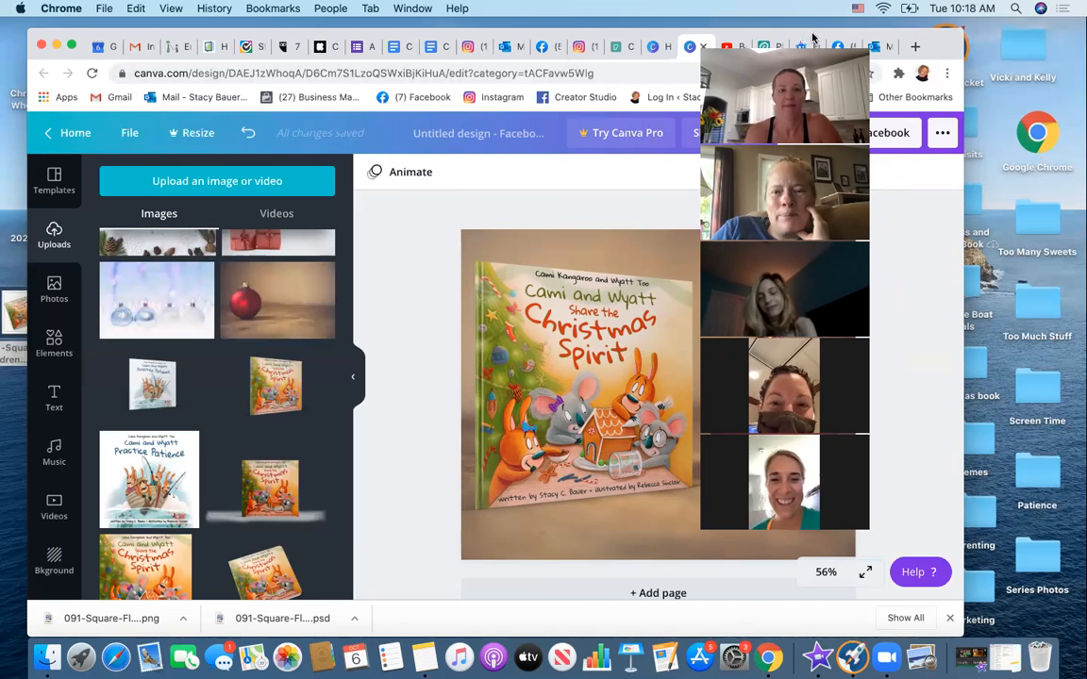
drag(812, 32, 873, 69)
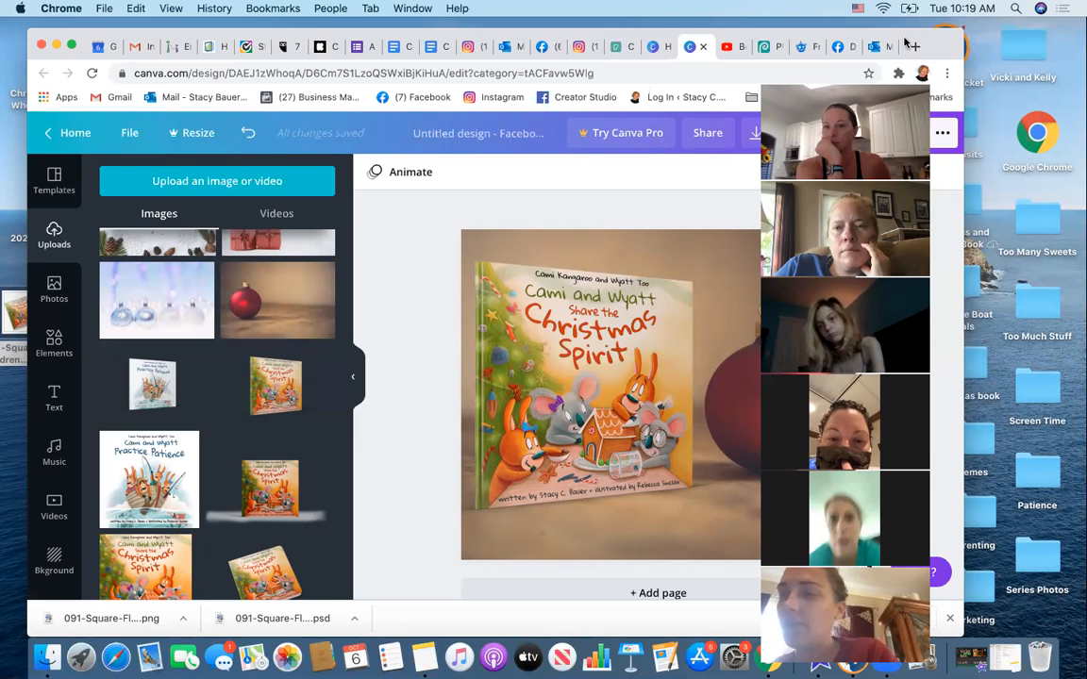
drag(898, 26, 755, 19)
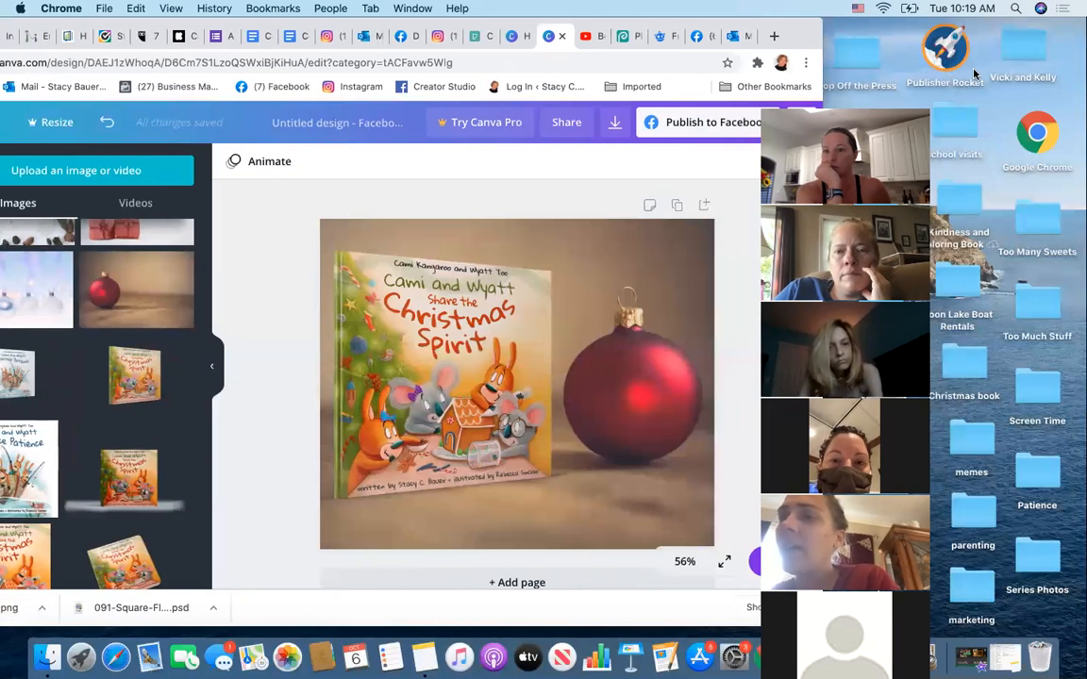
drag(833, 146, 784, 147)
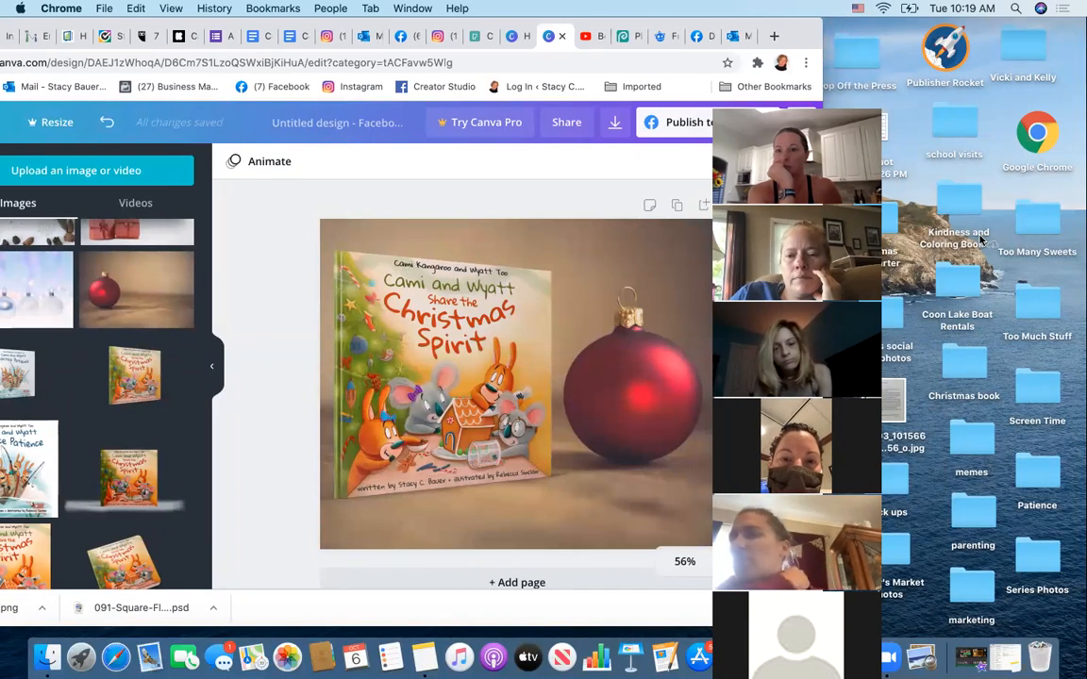